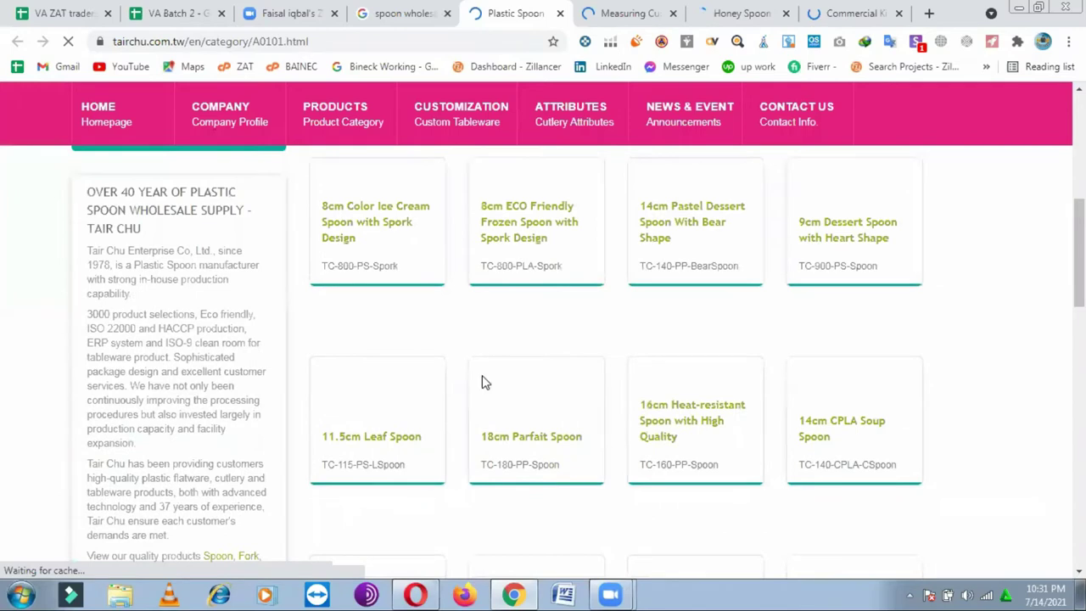
# - Look through the Tair Chu plastic spoon page and copy the sales e-mail from its footer
pyautogui.scroll(2, 723, 323)
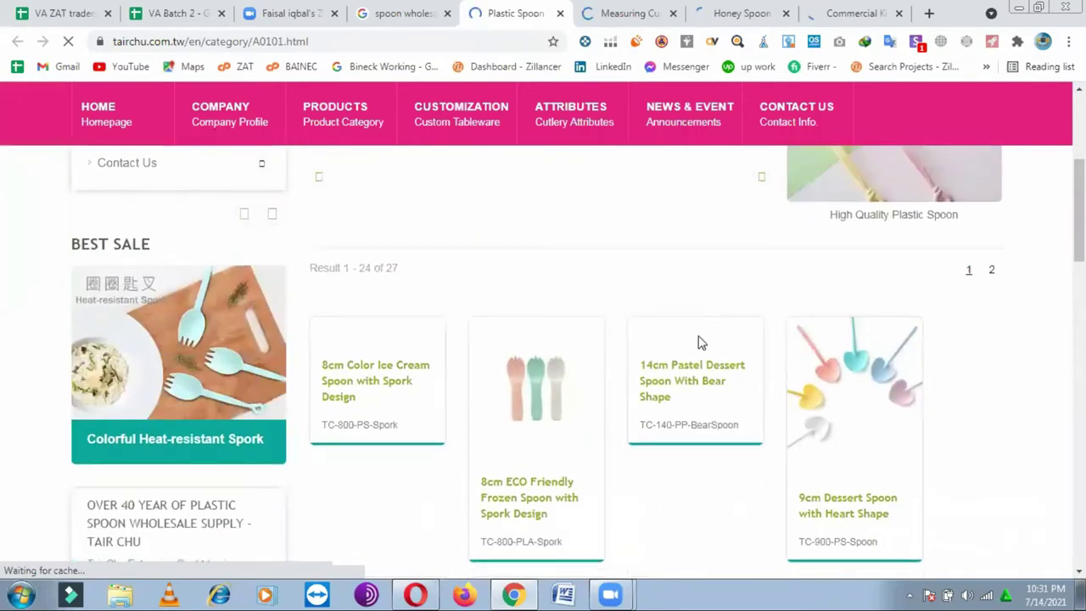
pyautogui.scroll(-1, 691, 342)
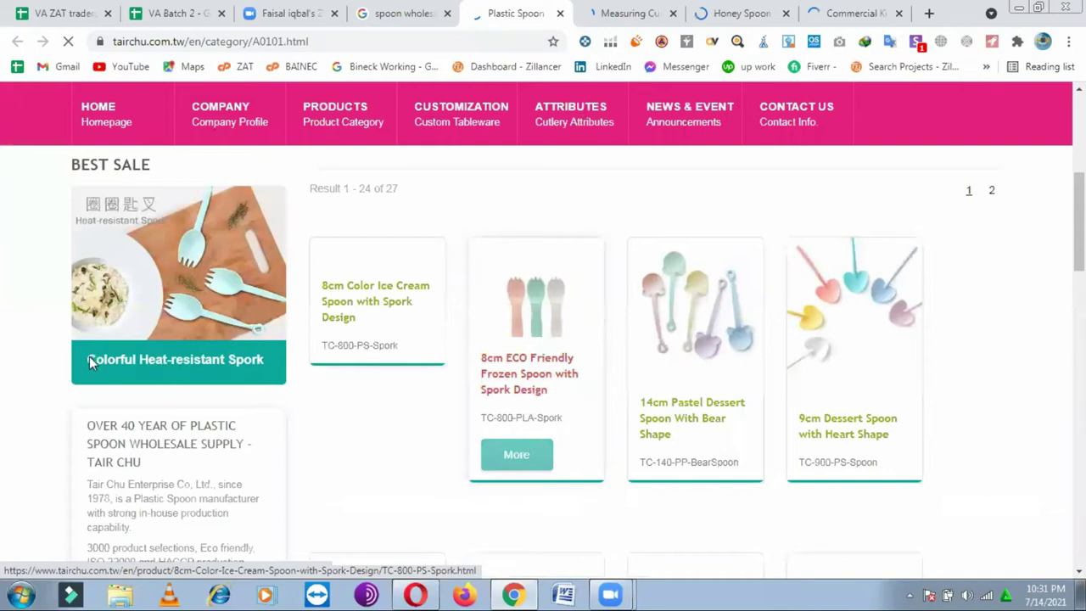
pyautogui.scroll(-15, 196, 355)
pyautogui.tripleClick(200, 357)
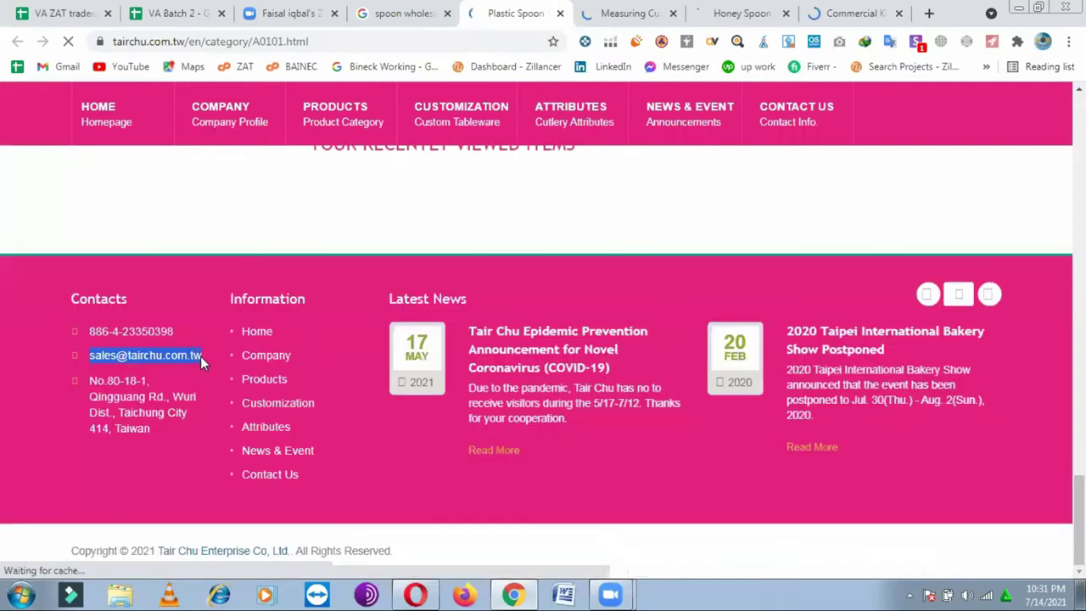
pyautogui.rightClick(191, 355)
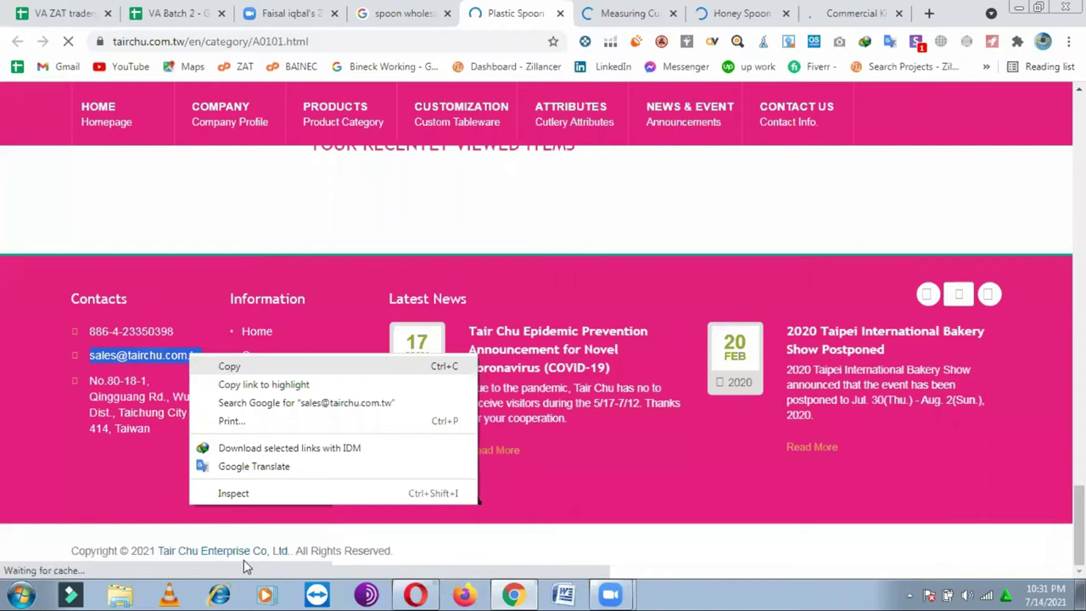
# - Paste the copied supplier e-mail into cell A446 of the shah sheet in the VA Batch 2 spreadsheet
pyautogui.hotkey('ctrl', '2')
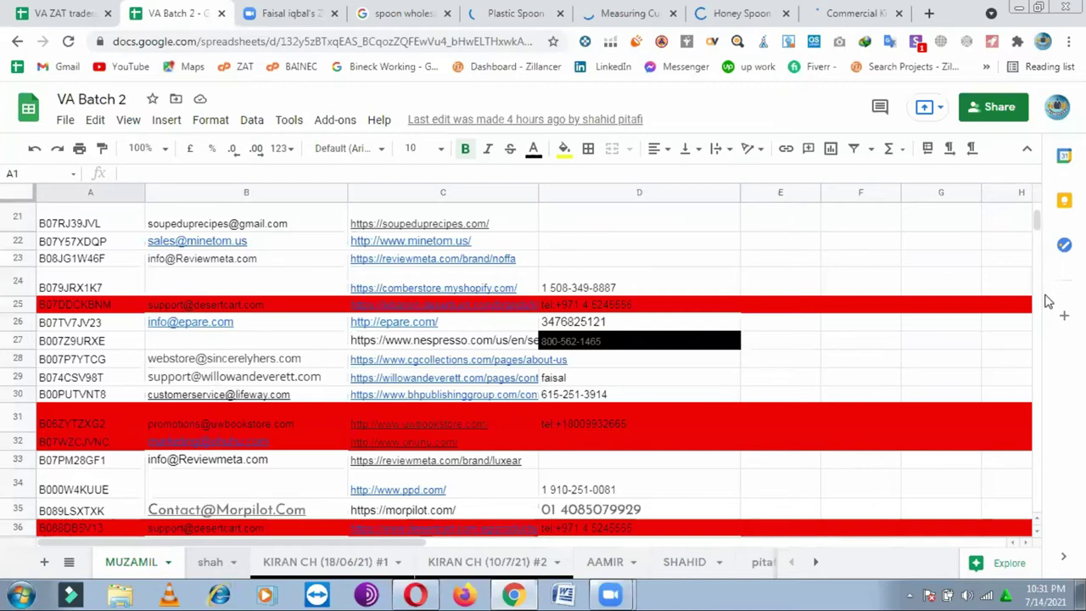
pyautogui.hotkey('ctrl', 'pagedown')
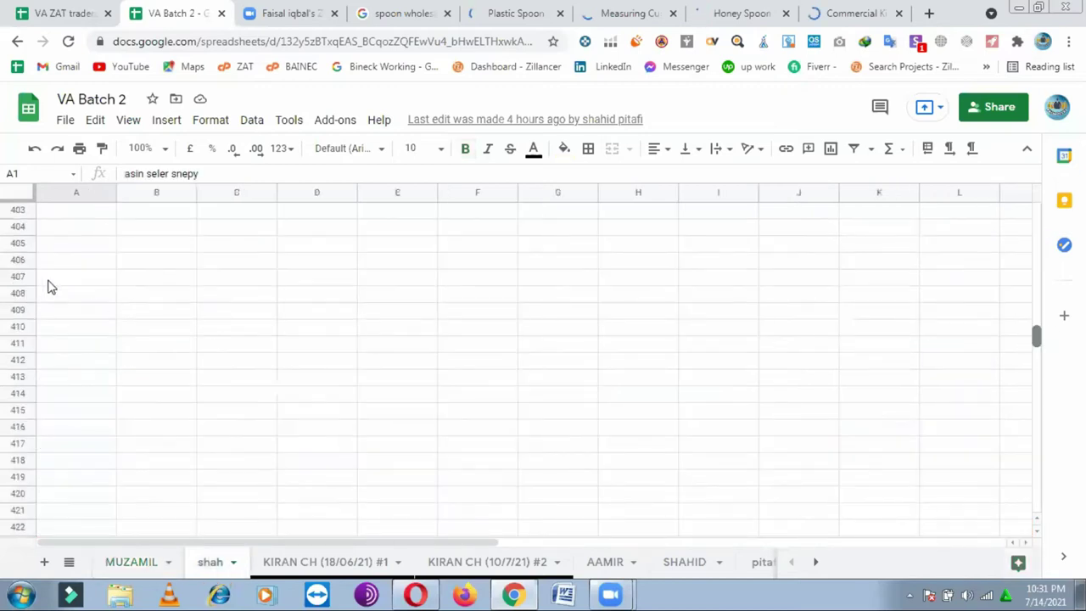
pyautogui.scroll(-8, 48, 288)
pyautogui.click(54, 284)
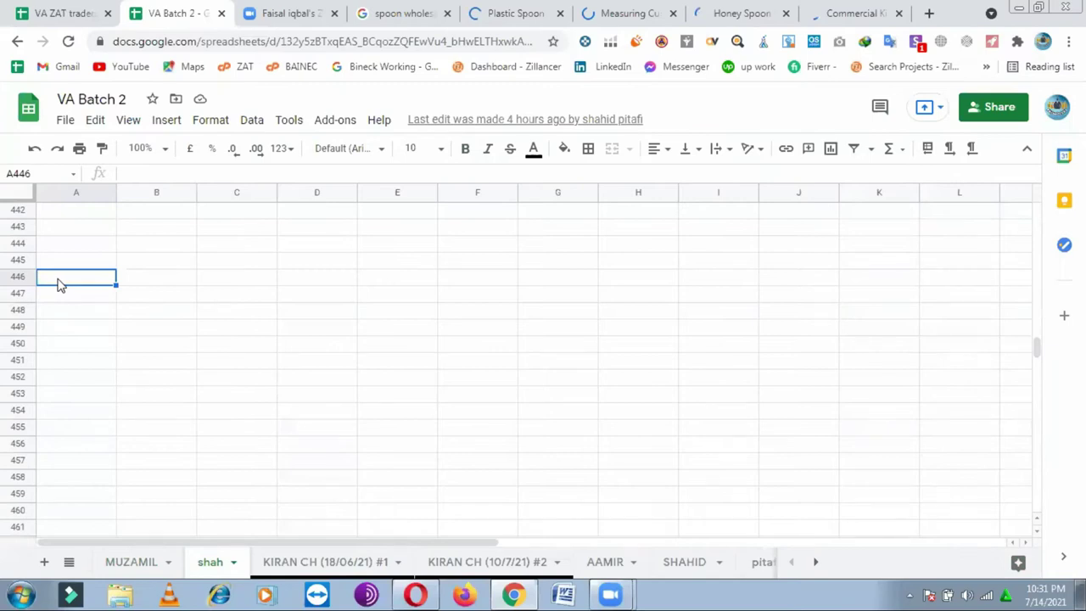
pyautogui.hotkey('ctrl', 'v')
pyautogui.press('Tab')
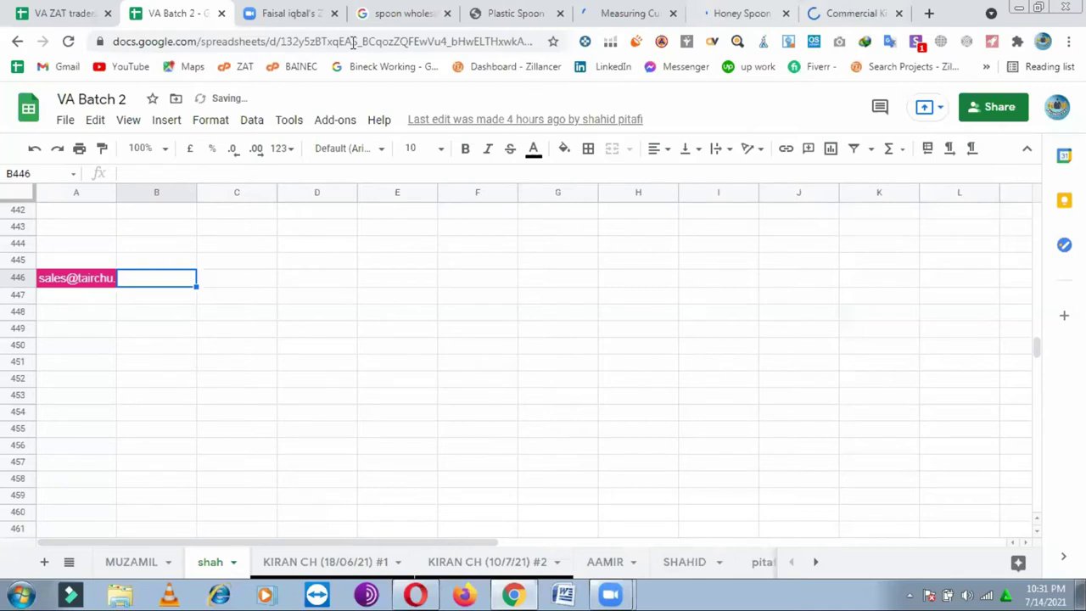
pyautogui.hotkey('ctrl', '5')
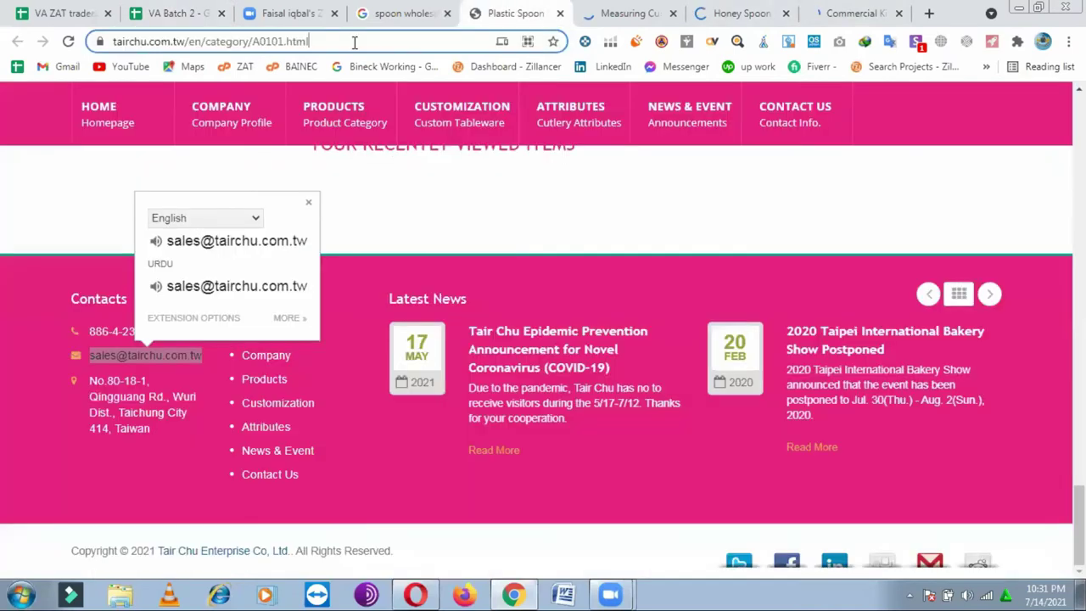
pyautogui.click(169, 12)
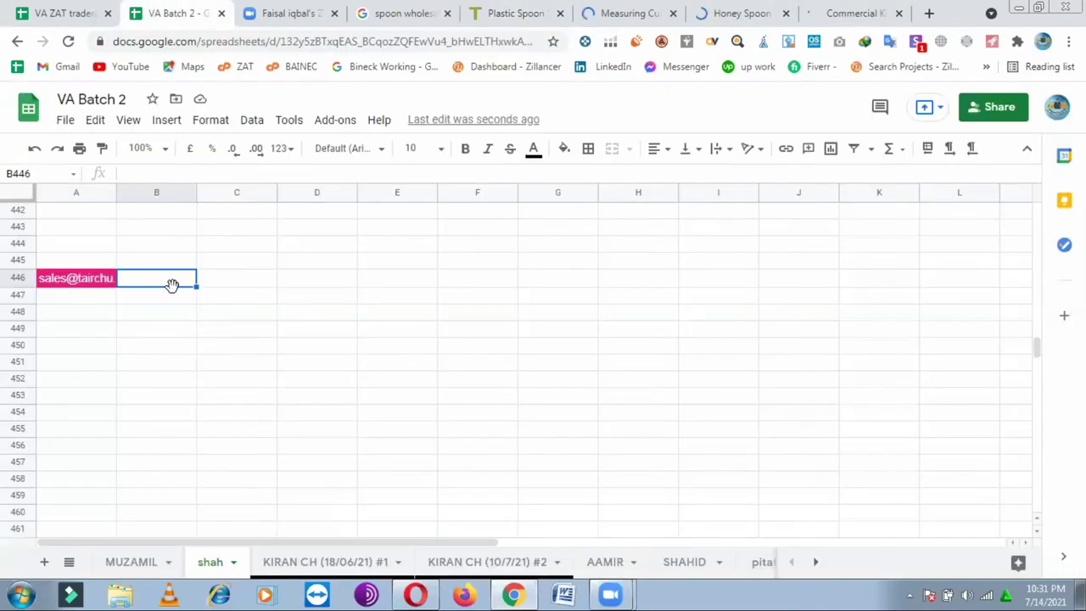
pyautogui.write('https://www.tairchu.com.tw/en/category/A0101.html')
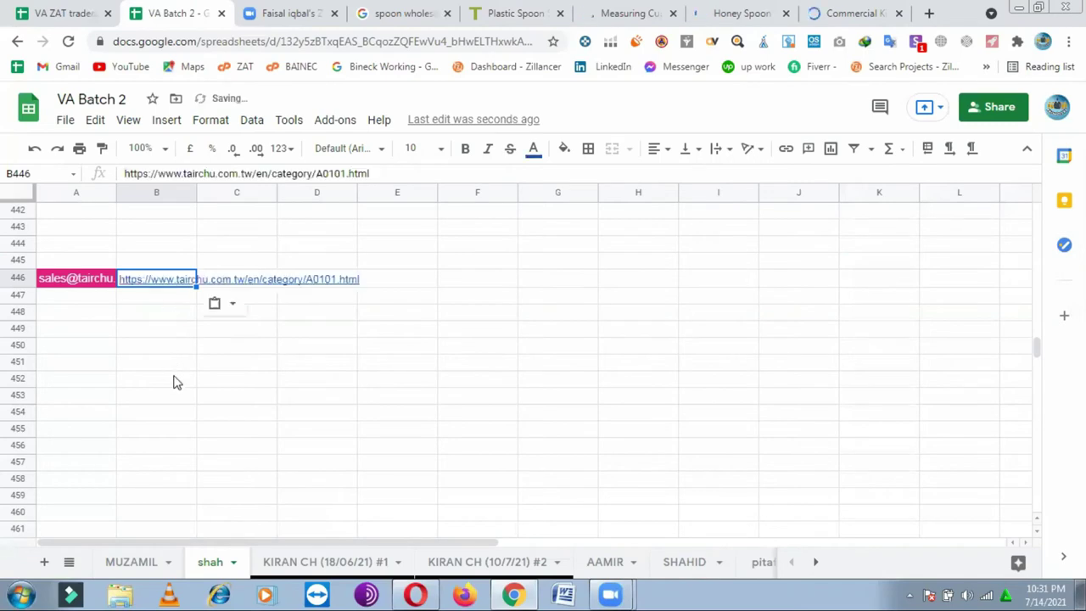
pyautogui.moveTo(157, 365); pyautogui.dragTo(166, 378)
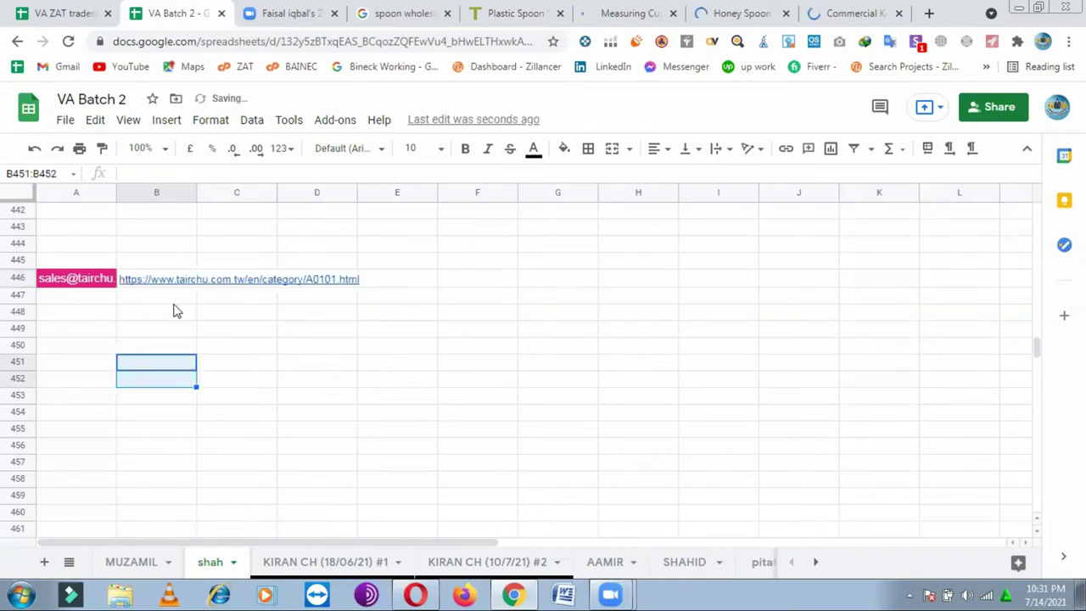
# - Close the Tair Chu plastic spoon page and the Bargreen measuring cups page
pyautogui.click(548, 14)
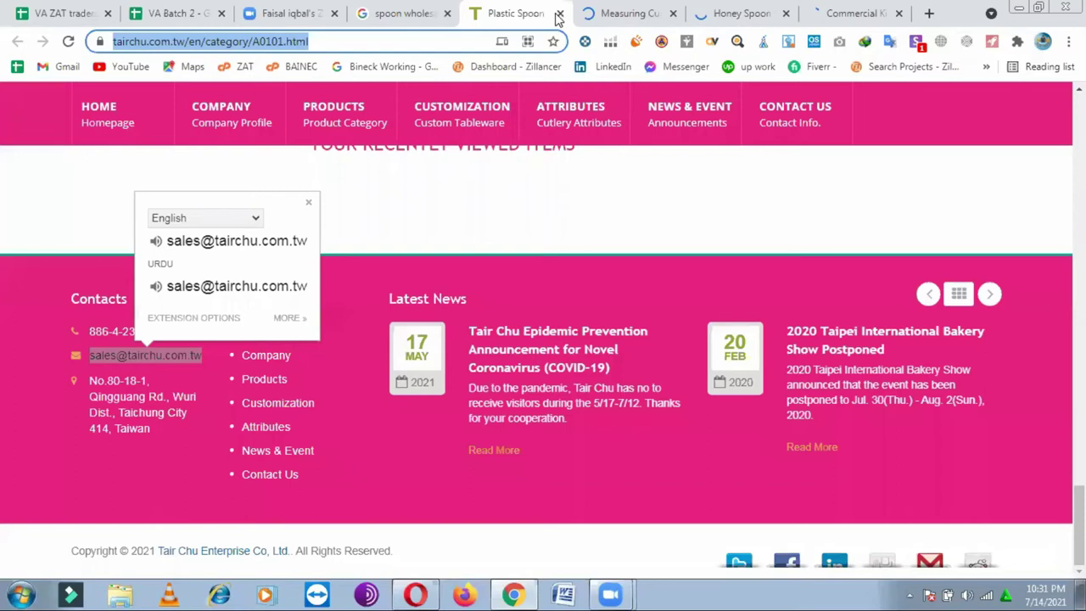
pyautogui.hotkey('ctrl', 'w')
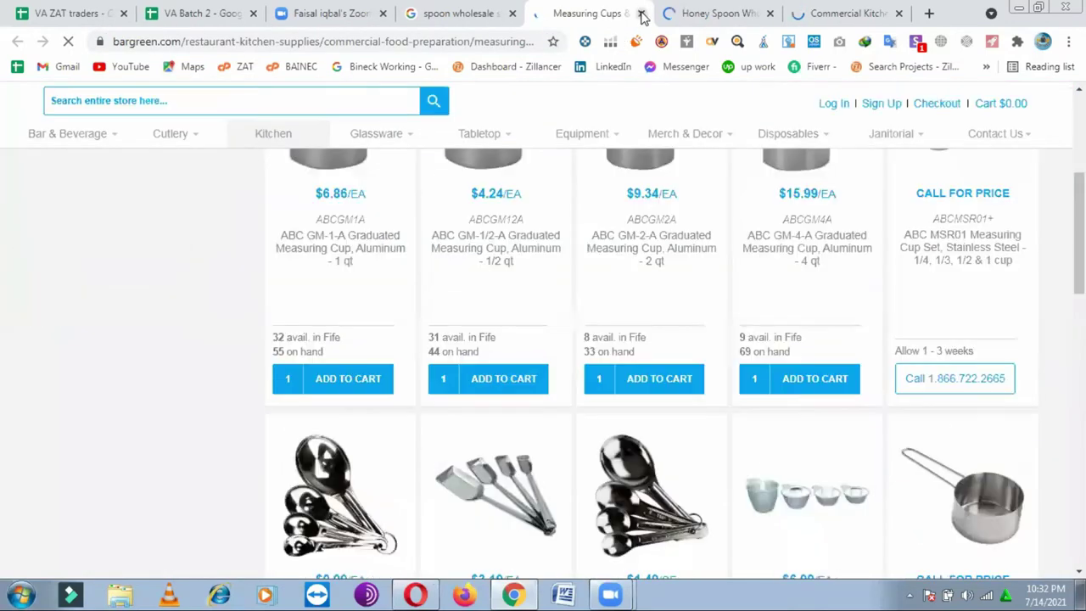
pyautogui.click(642, 14)
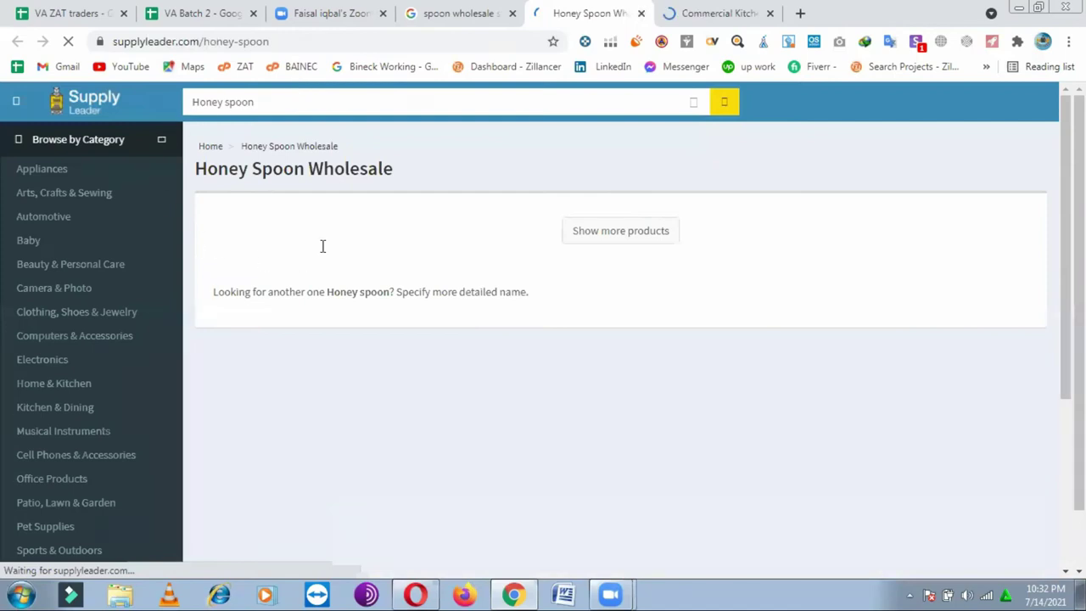
# - Open the Home & Kitchen category on Supply Leader and try to show more products
pyautogui.scroll(-5, 325, 254)
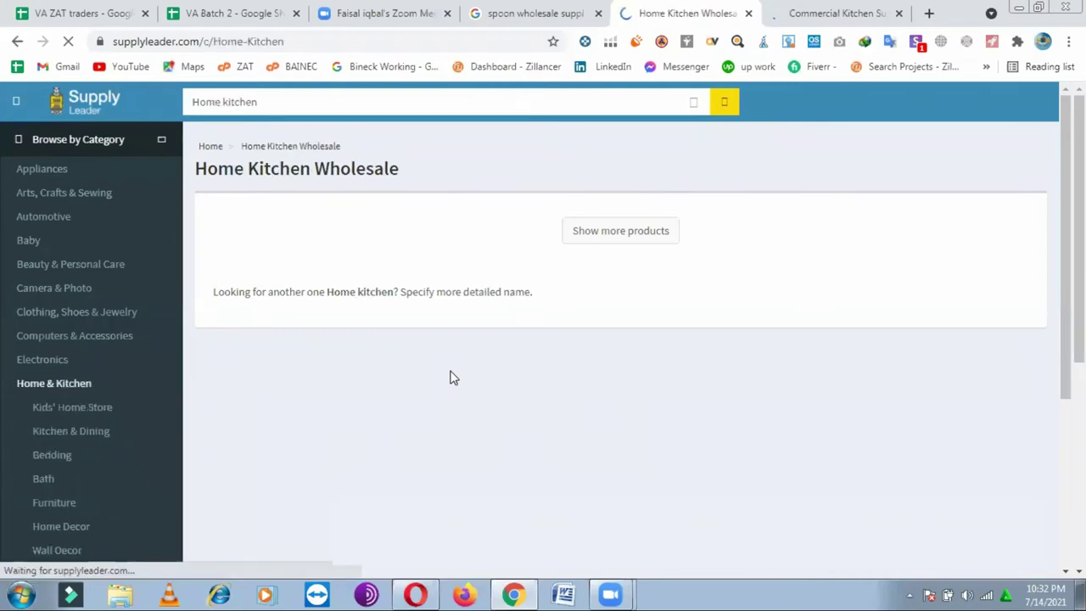
pyautogui.click(629, 239)
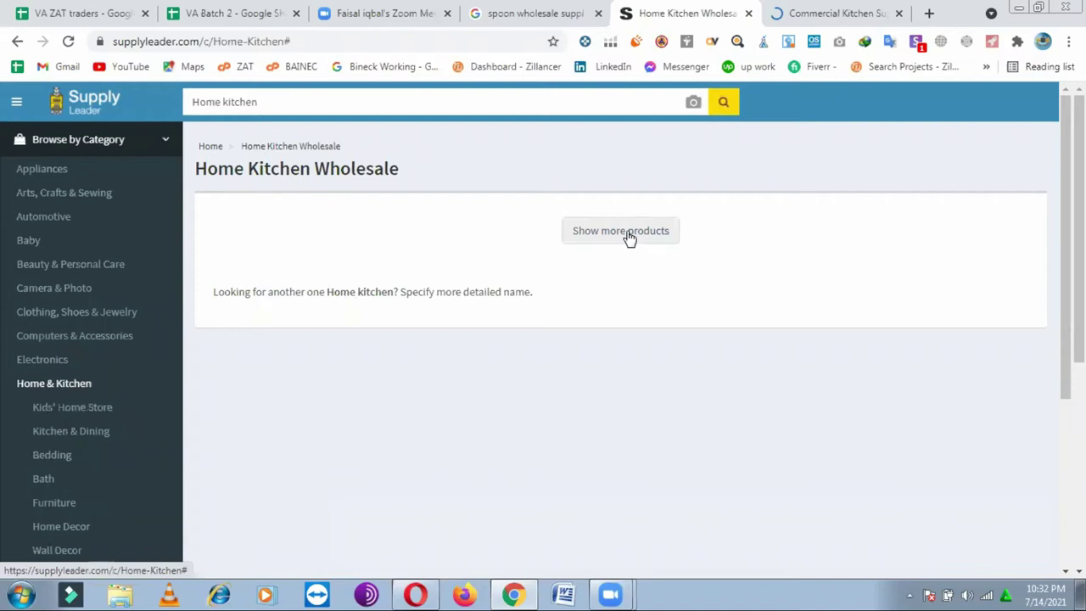
pyautogui.rightClick(627, 232)
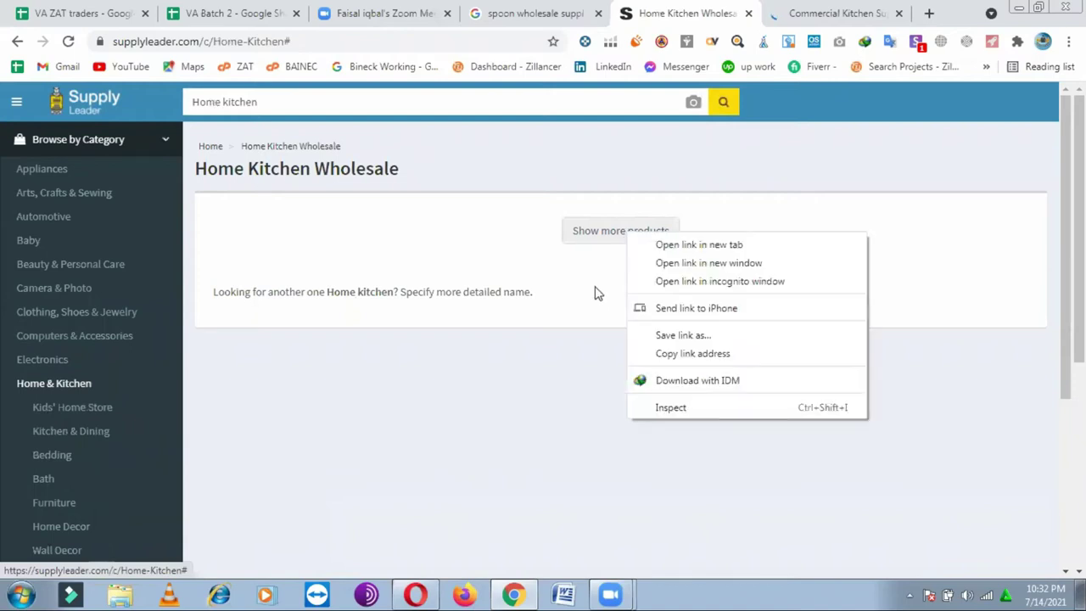
pyautogui.scroll(-3, 594, 295)
pyautogui.scroll(-2, 63, 390)
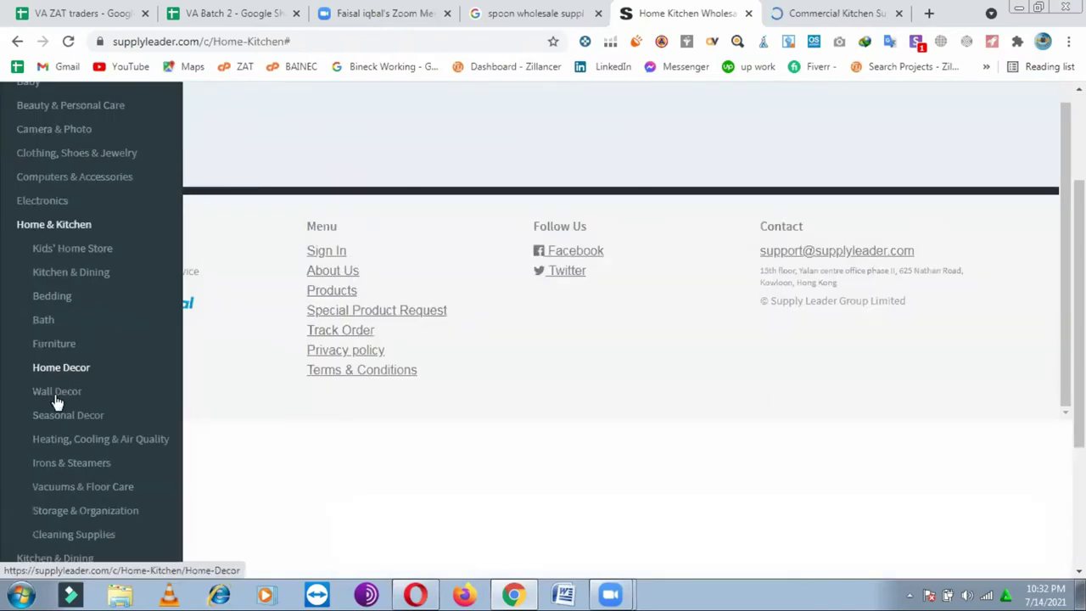
# - Open Supply Leader's Wall Decor category and copy the support e-mail from the page footer
pyautogui.click(54, 391)
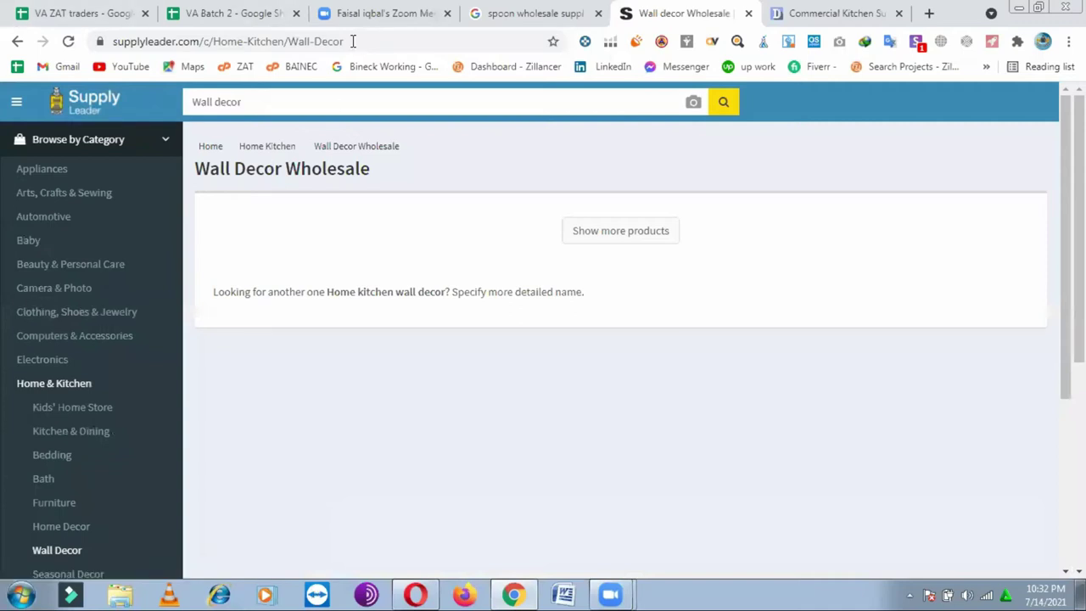
pyautogui.scroll(-5, 284, 420)
pyautogui.scroll(-4, 488, 282)
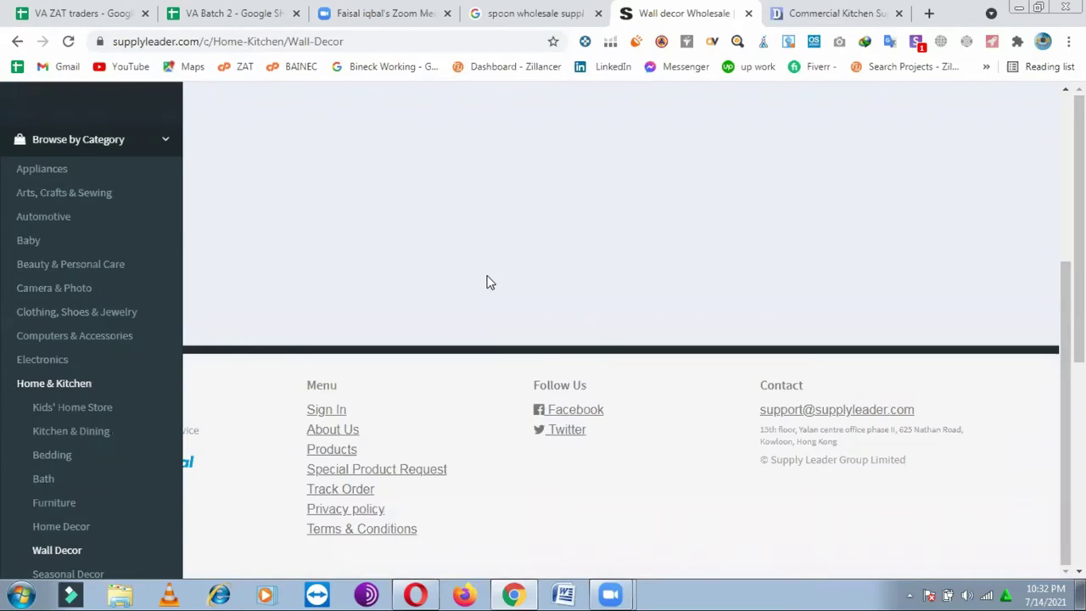
pyautogui.scroll(-3, 582, 344)
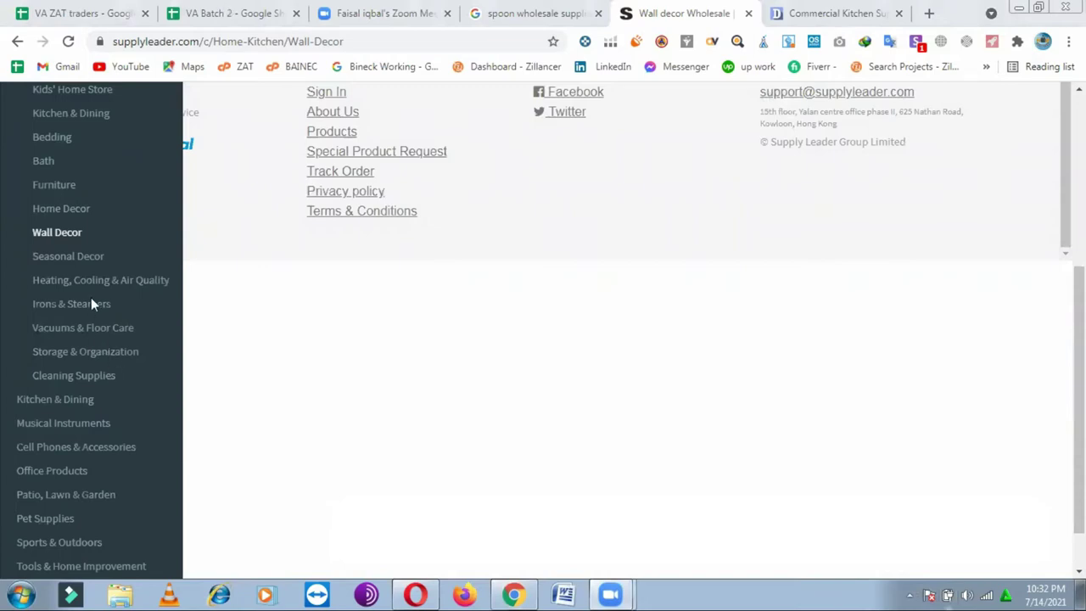
# - Paste the copied support e-mail into cell A447 of the shah sheet in VA Batch 2
pyautogui.hotkey('ctrl', '2')
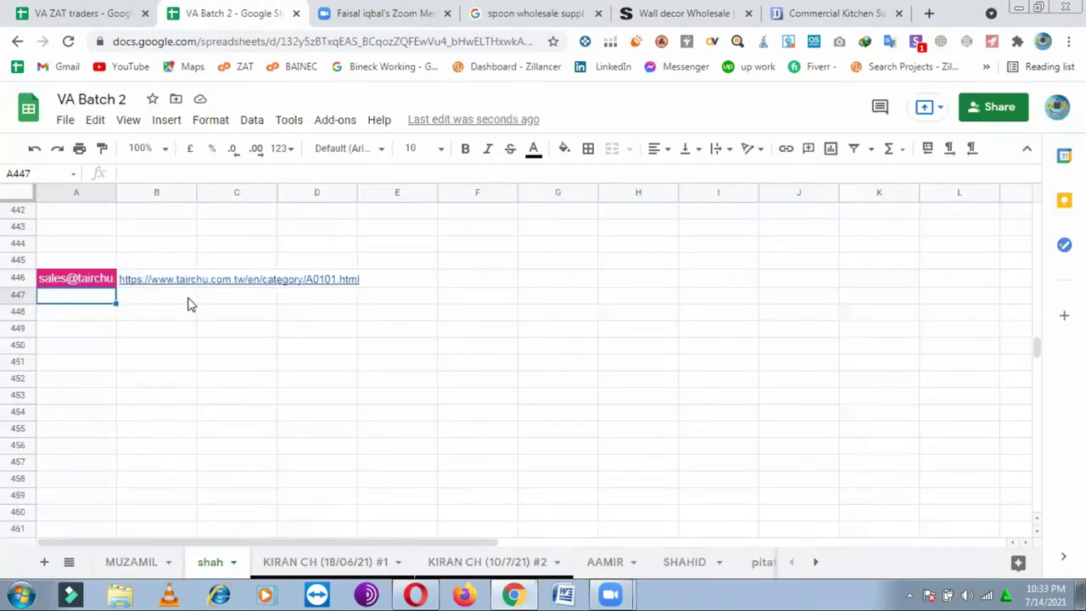
pyautogui.hotkey('ctrl', 'v')
pyautogui.press('Tab')
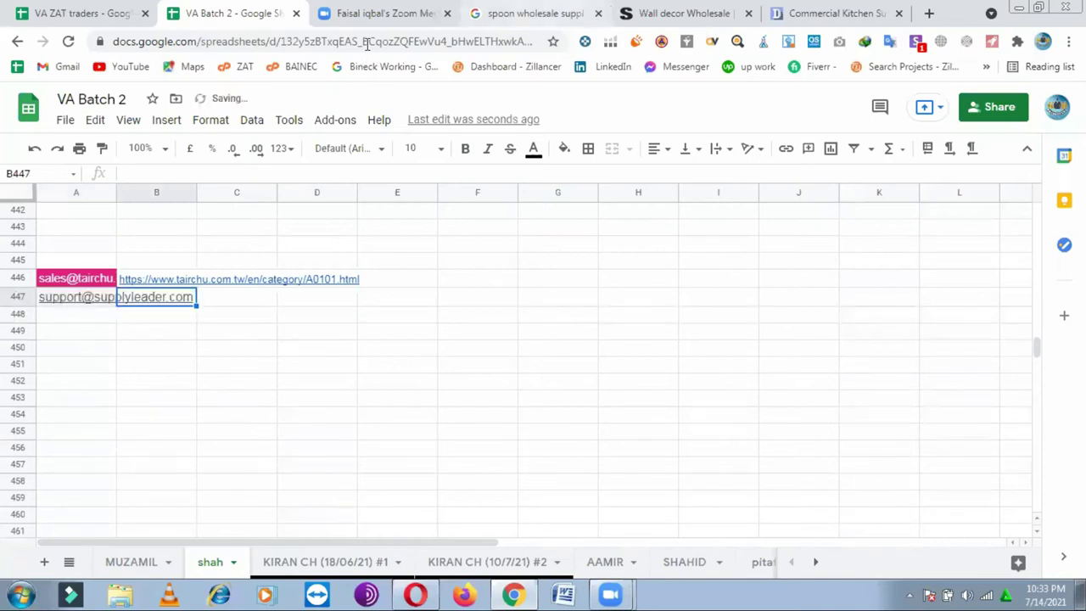
pyautogui.hotkey('ctrl', '5')
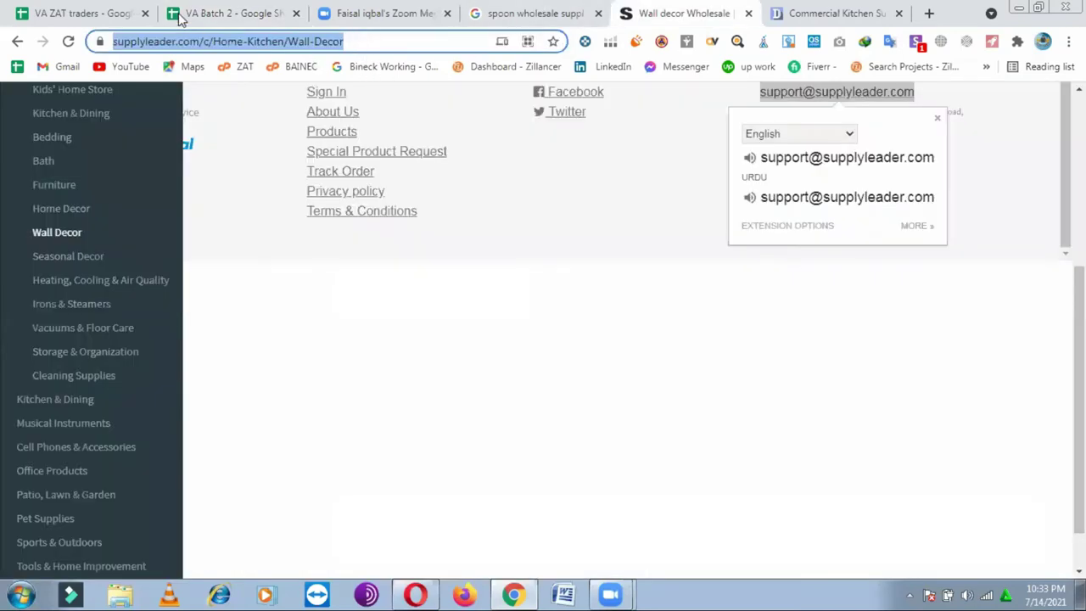
pyautogui.click(222, 13)
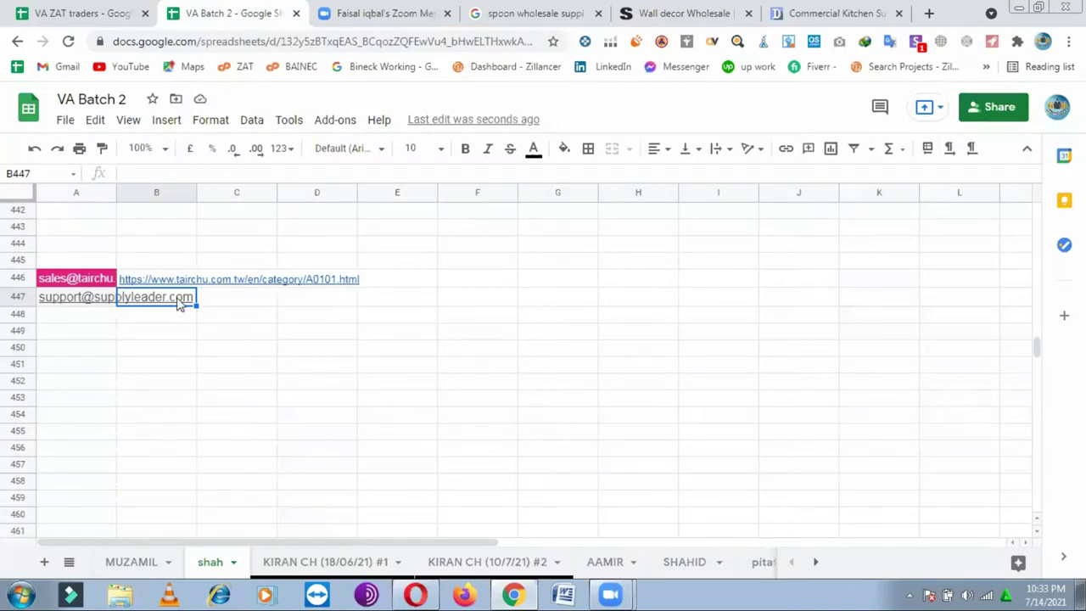
pyautogui.write('https://supplyleader.com/c/Home-Kitchen/Wall-Decor')
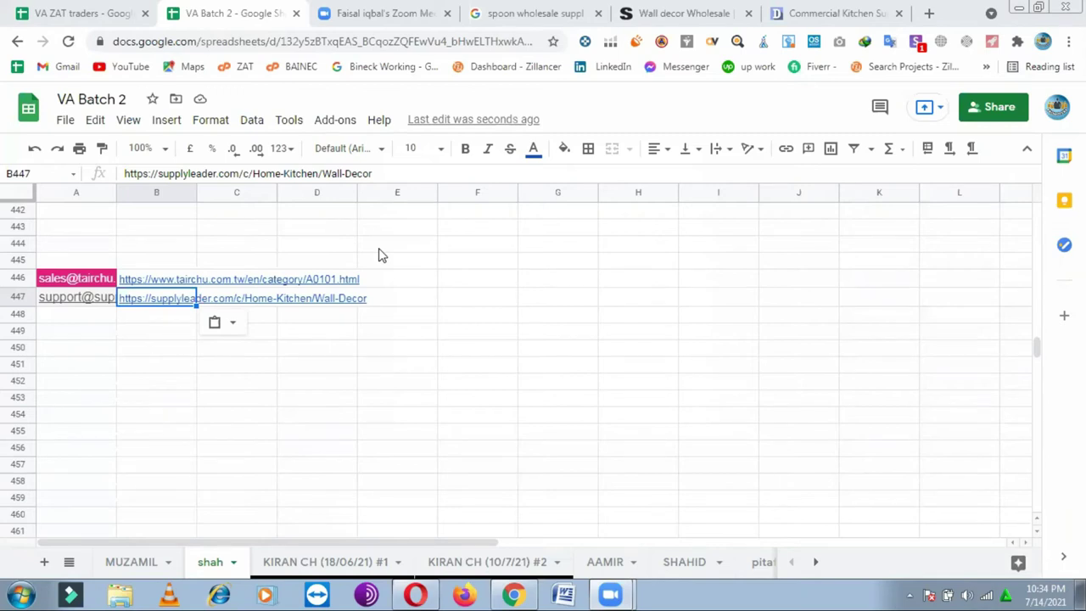
# - Close the Supply Leader page and dismiss the newsletter pop-up on the Dean Supply kitchen utensils page
pyautogui.click(685, 15)
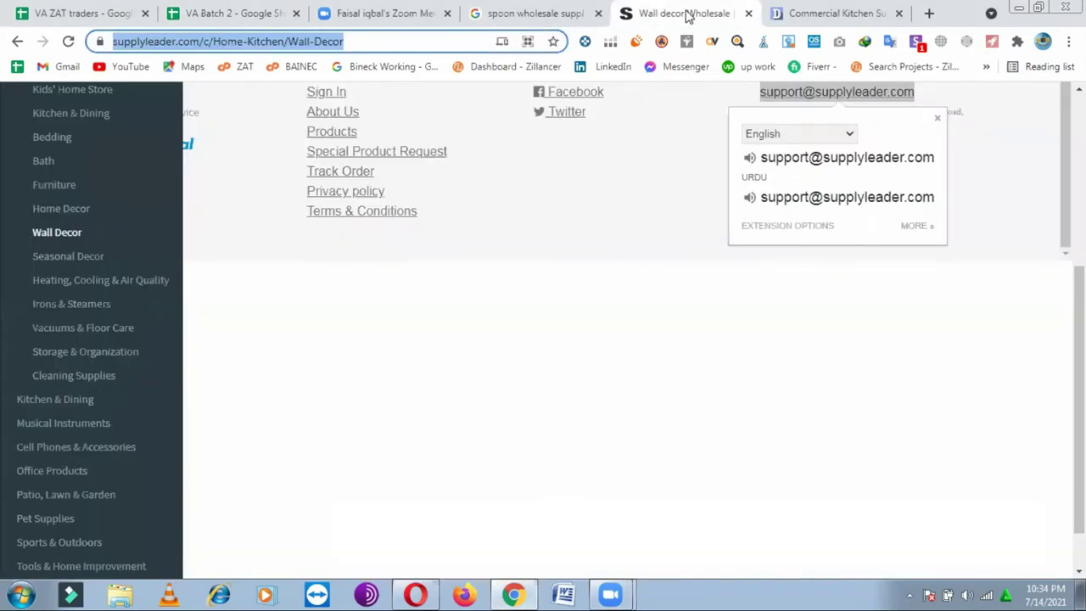
pyautogui.click(748, 13)
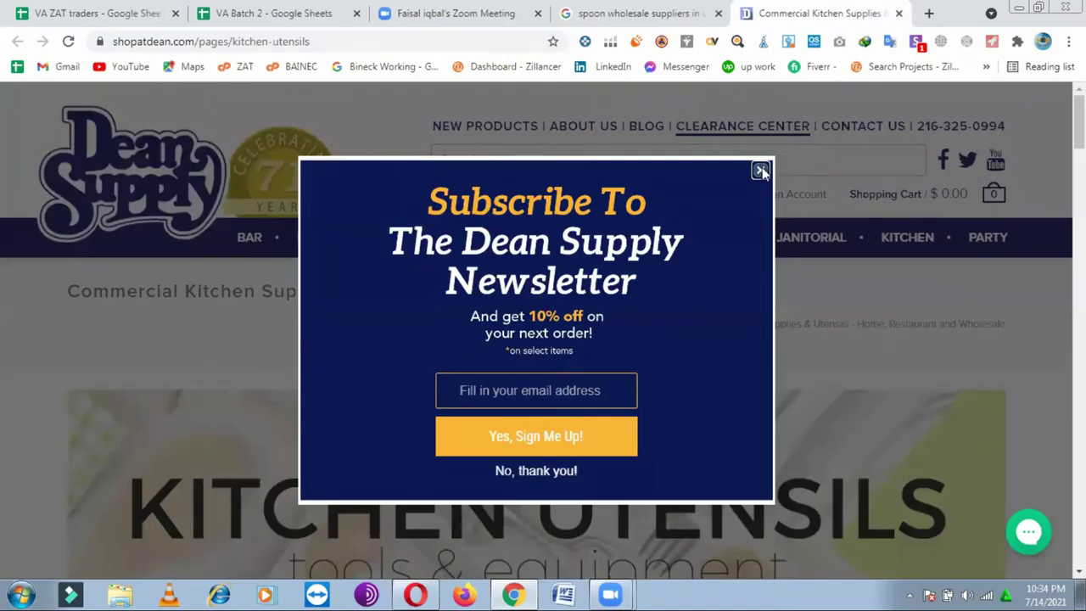
pyautogui.click(761, 171)
# - Copy the help desk e-mail address from the footer of the Dean Supply kitchen utensils page
pyautogui.scroll(-4, 363, 357)
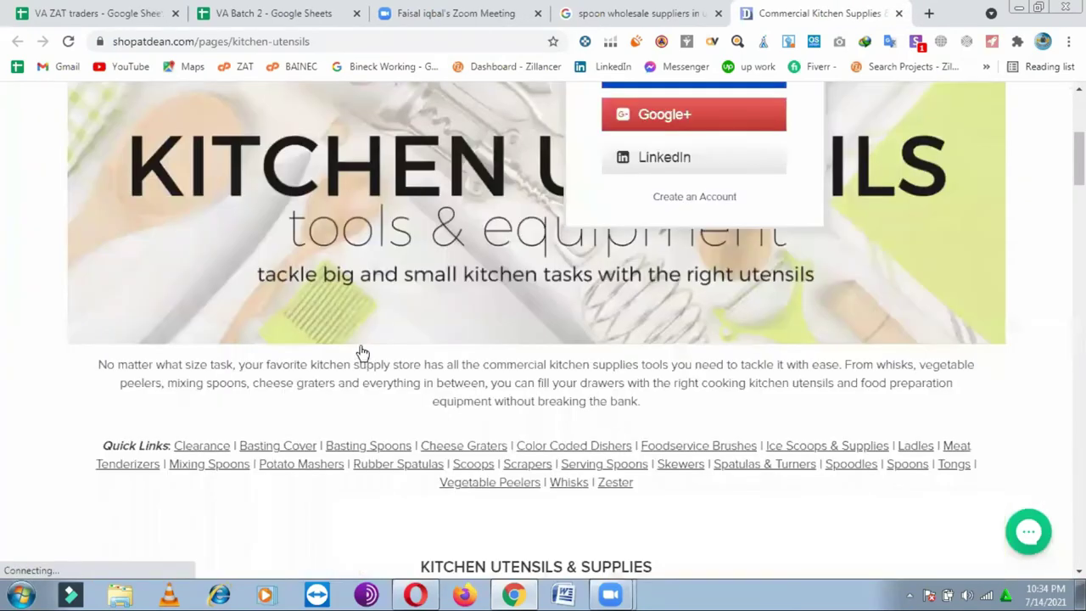
pyautogui.scroll(-3, 363, 351)
pyautogui.scroll(-2, 377, 351)
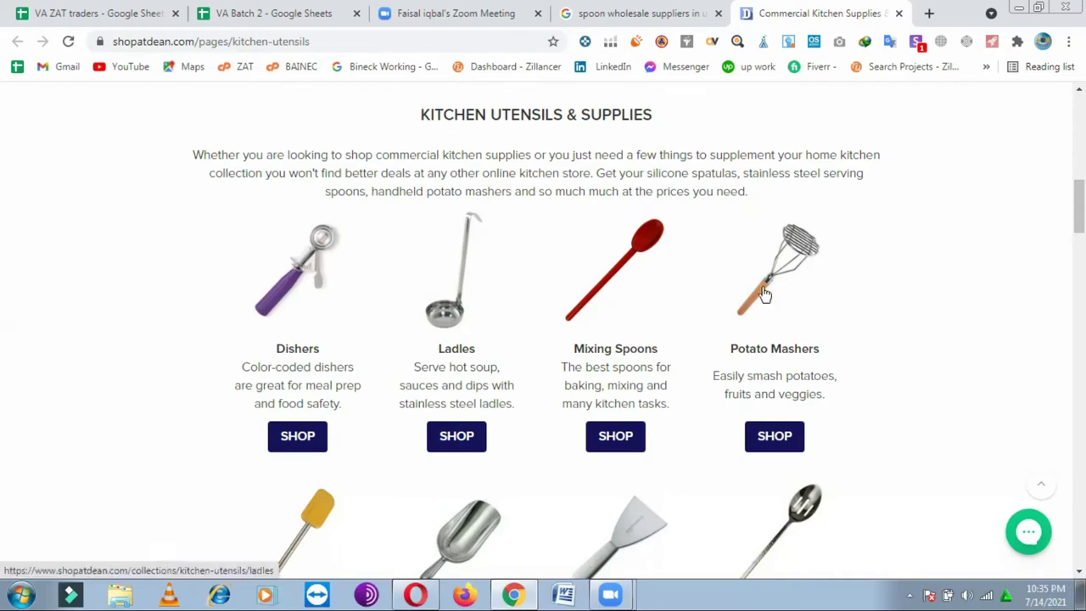
pyautogui.scroll(-8, 659, 337)
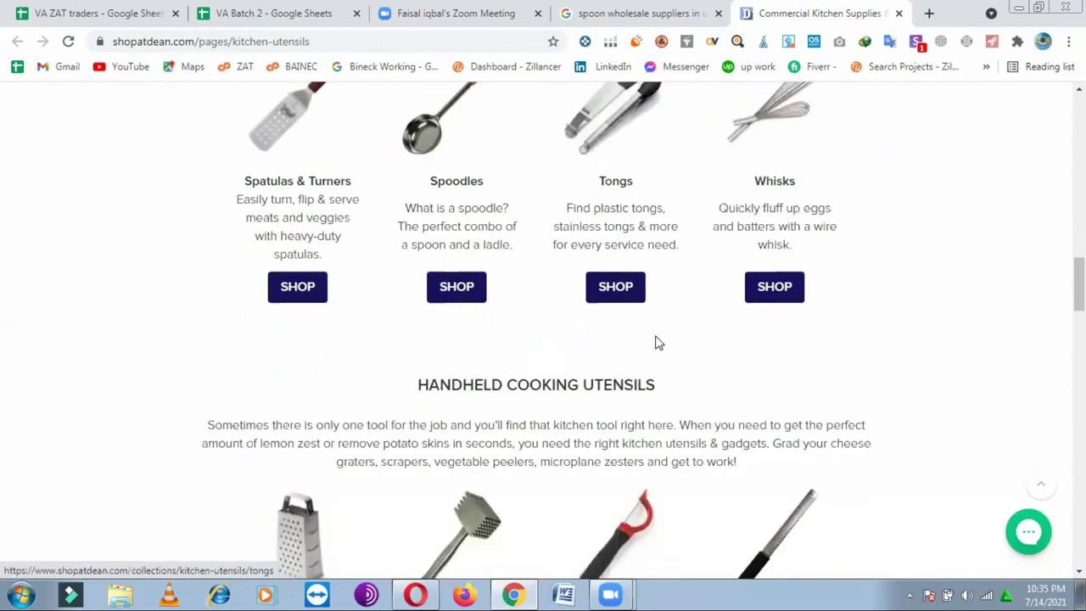
pyautogui.scroll(-20, 655, 338)
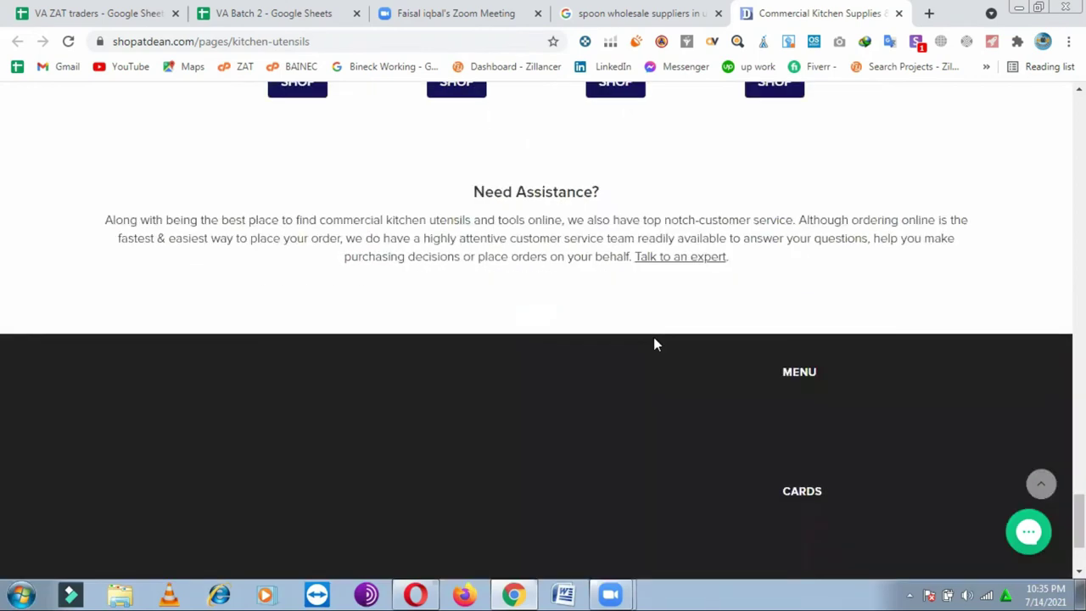
pyautogui.scroll(-3, 654, 344)
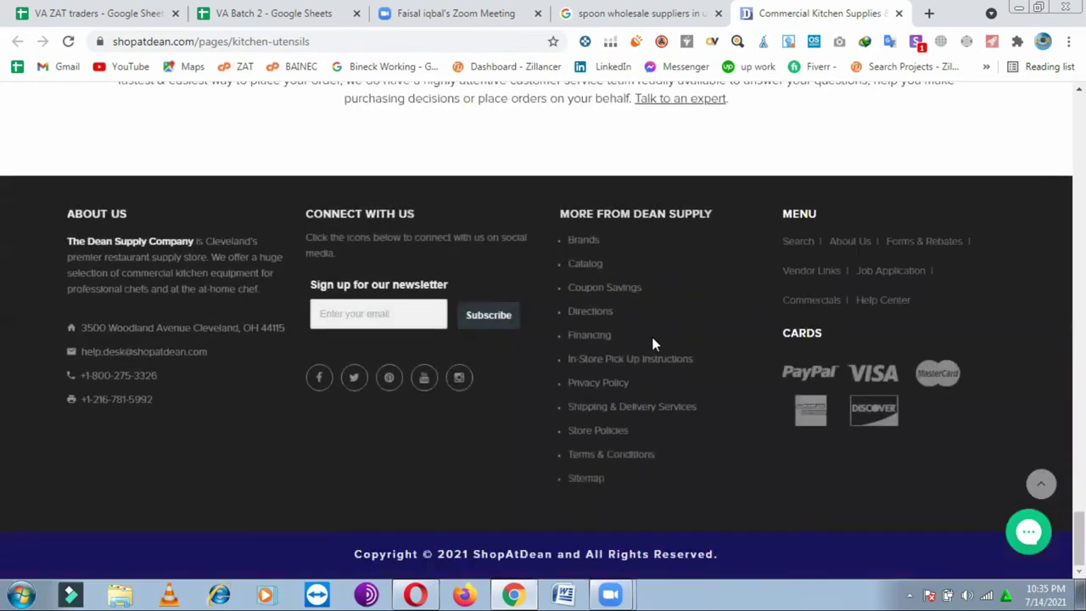
pyautogui.rightClick(204, 356)
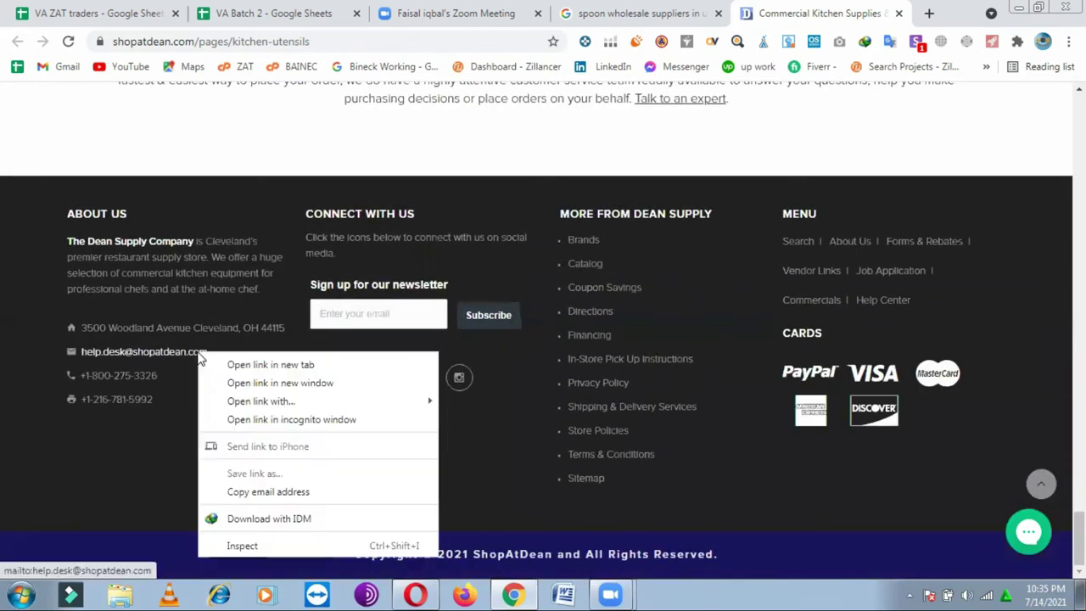
pyautogui.click(277, 494)
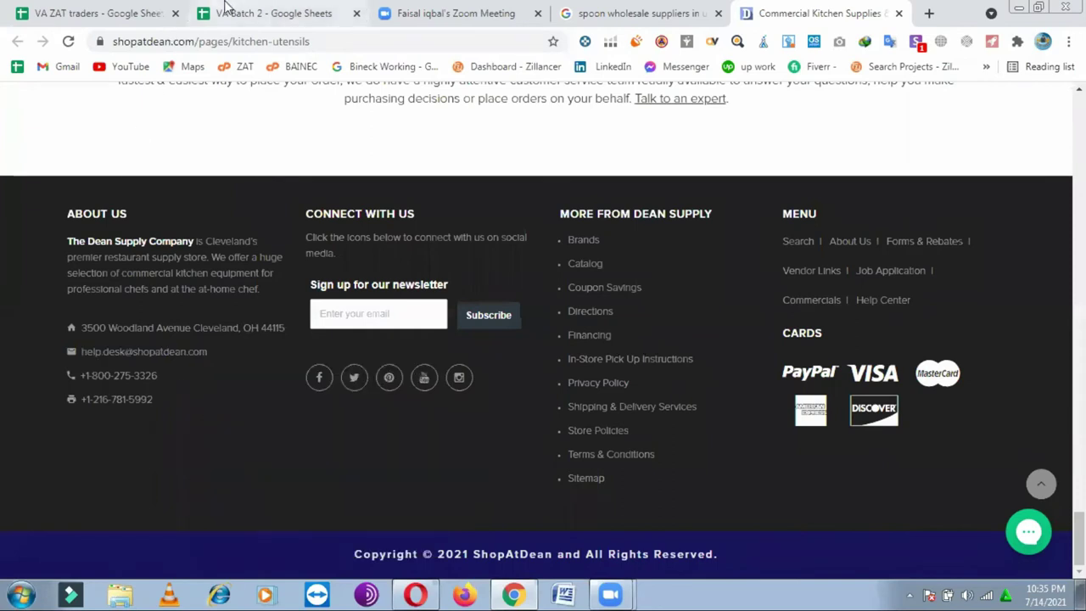
# - Paste the copied help desk e-mail into cell A448 of the shah sheet in VA Batch 2
pyautogui.click(226, 7)
pyautogui.rightClick(96, 318)
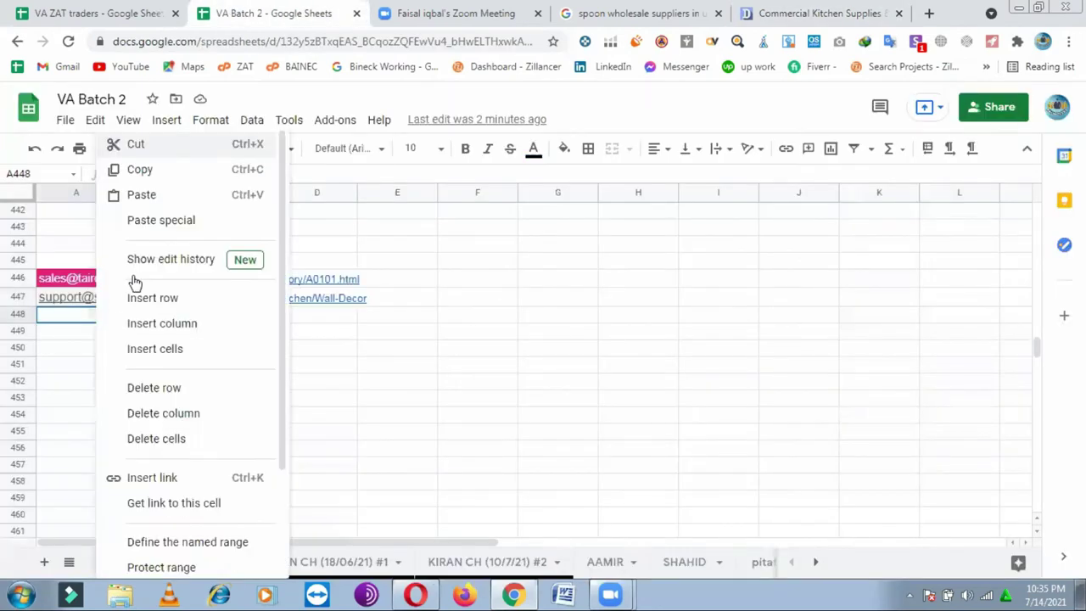
pyautogui.click(167, 196)
pyautogui.click(154, 319)
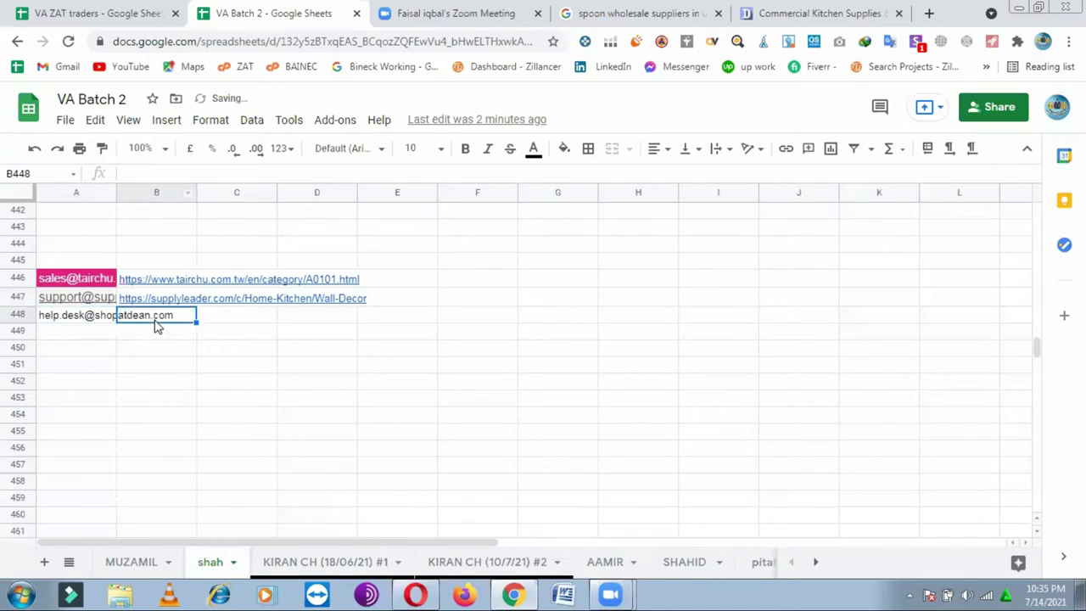
pyautogui.click(880, 11)
pyautogui.click(347, 42)
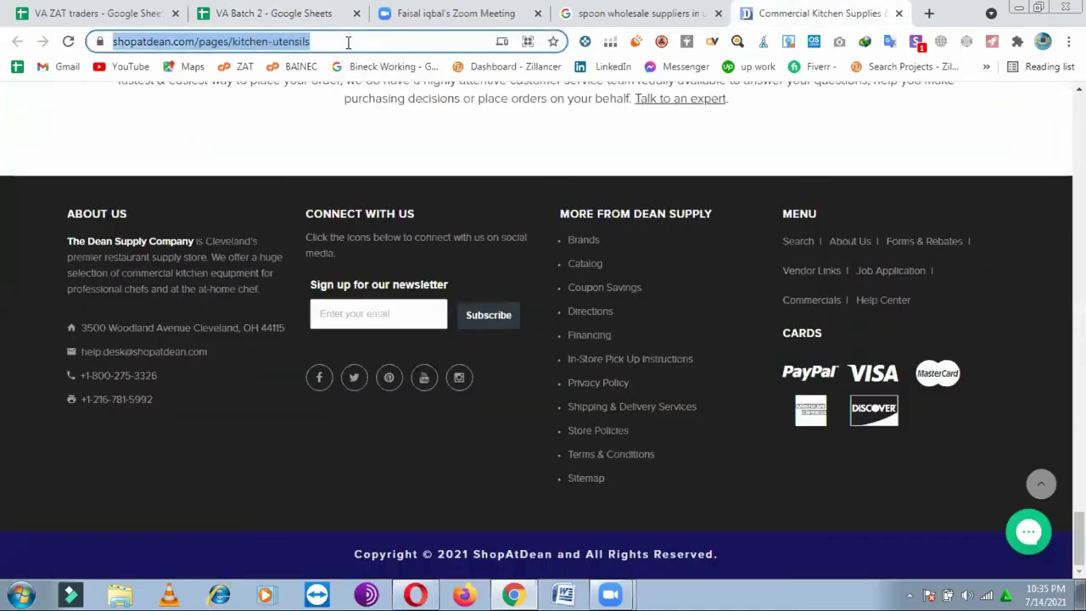
pyautogui.rightClick(348, 45)
pyautogui.click(283, 56)
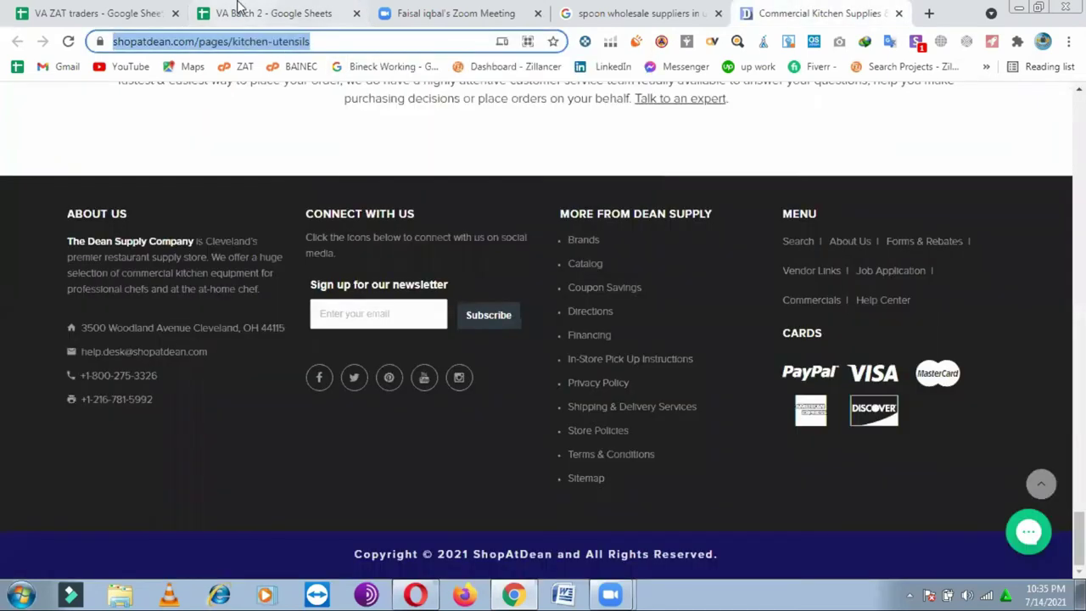
pyautogui.hotkey('ctrl', '2')
pyautogui.rightClick(171, 314)
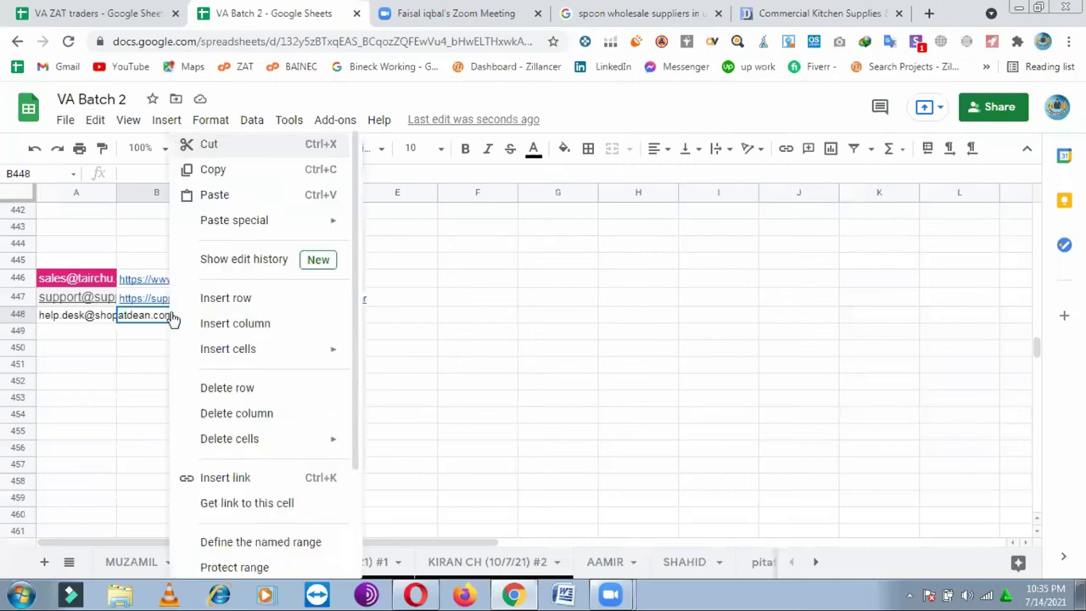
pyautogui.click(214, 195)
pyautogui.click(295, 415)
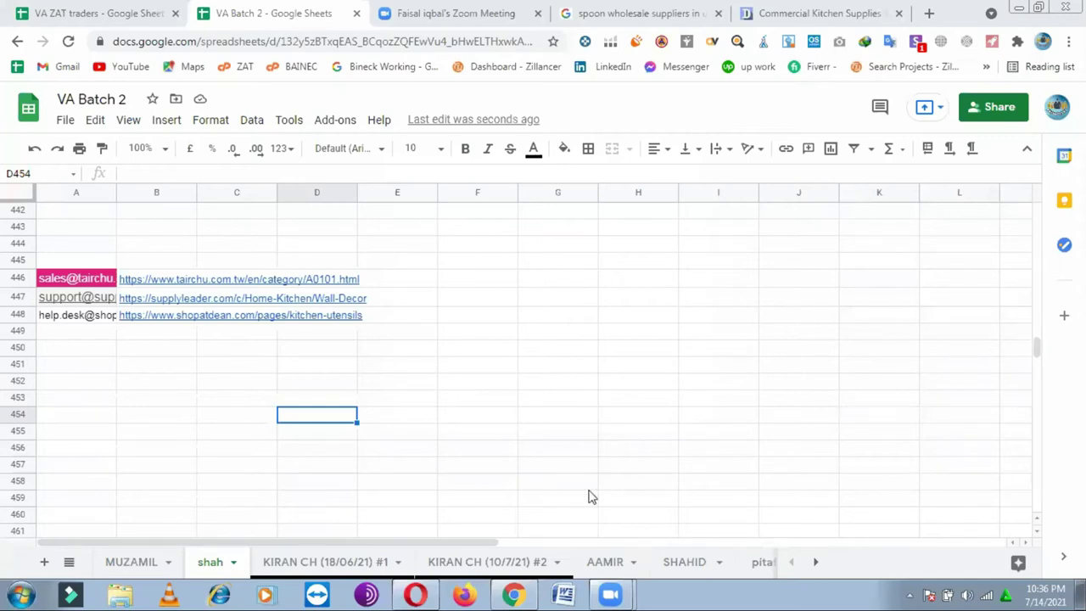
# - Examine the Dean Supply page's footer contact details and the product sections above it
pyautogui.click(778, 10)
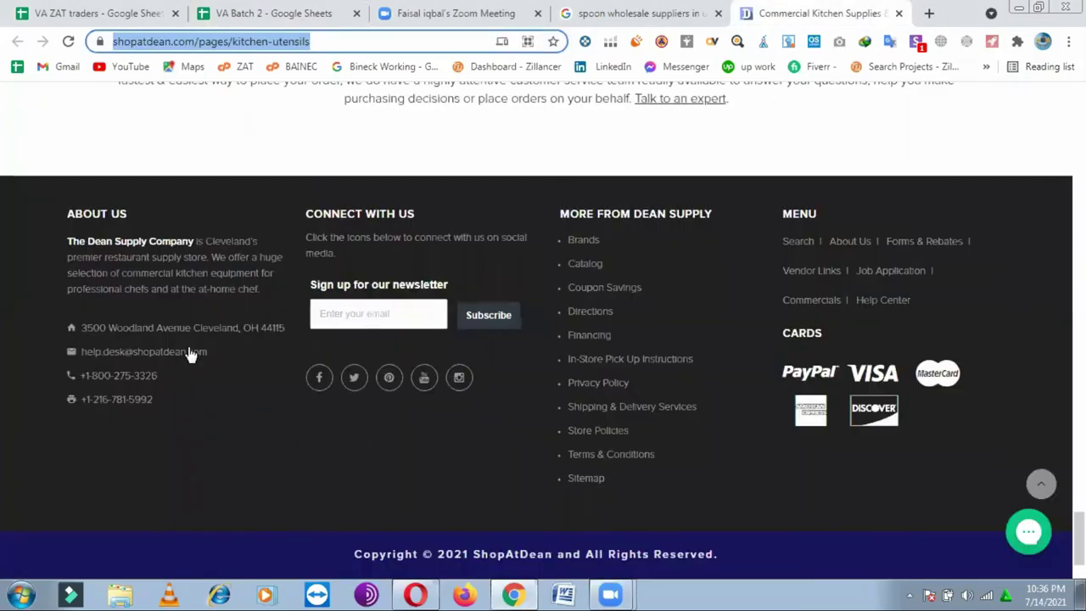
pyautogui.scroll(5, 213, 351)
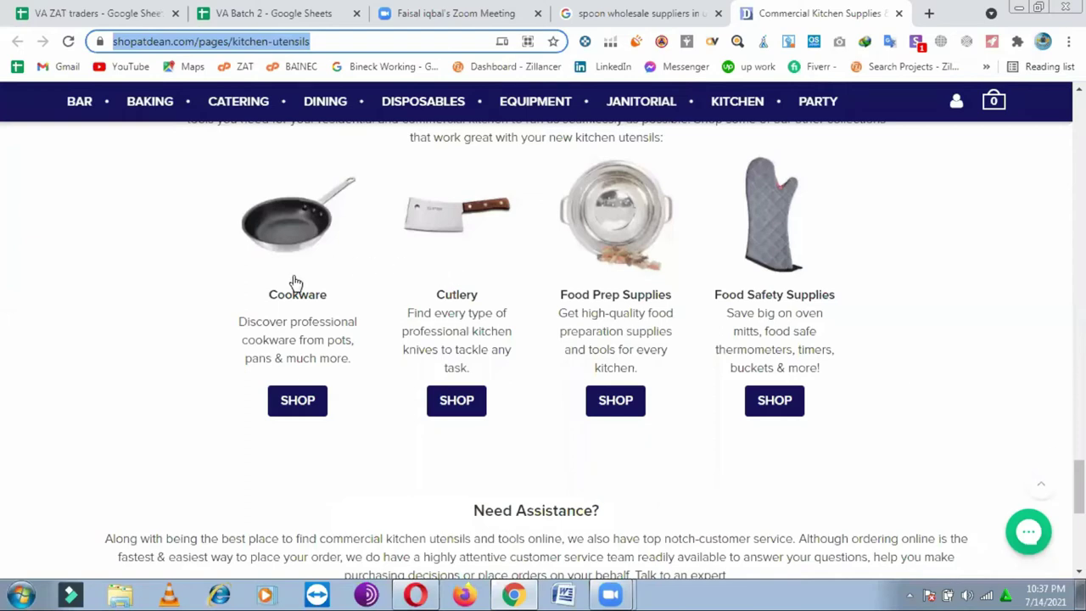
pyautogui.scroll(-5, 337, 355)
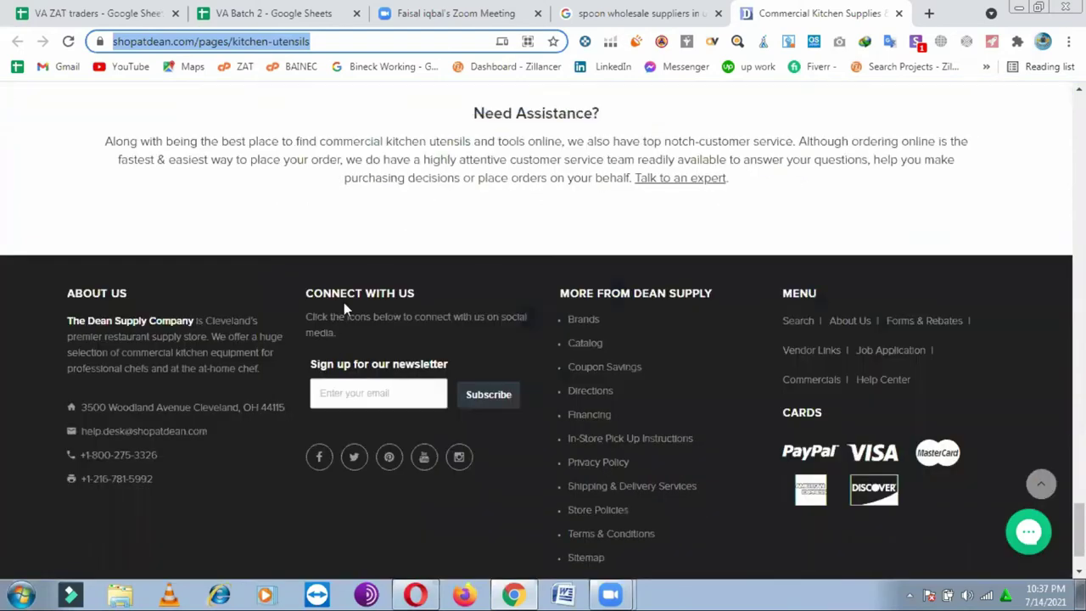
pyautogui.scroll(1, 408, 246)
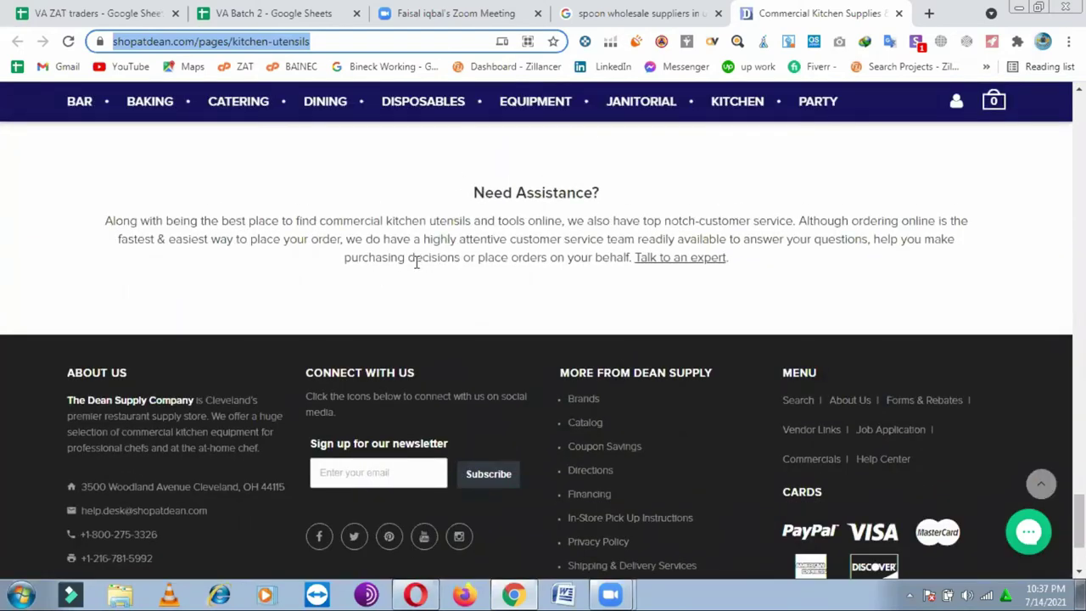
pyautogui.scroll(2, 416, 259)
pyautogui.scroll(-4, 526, 347)
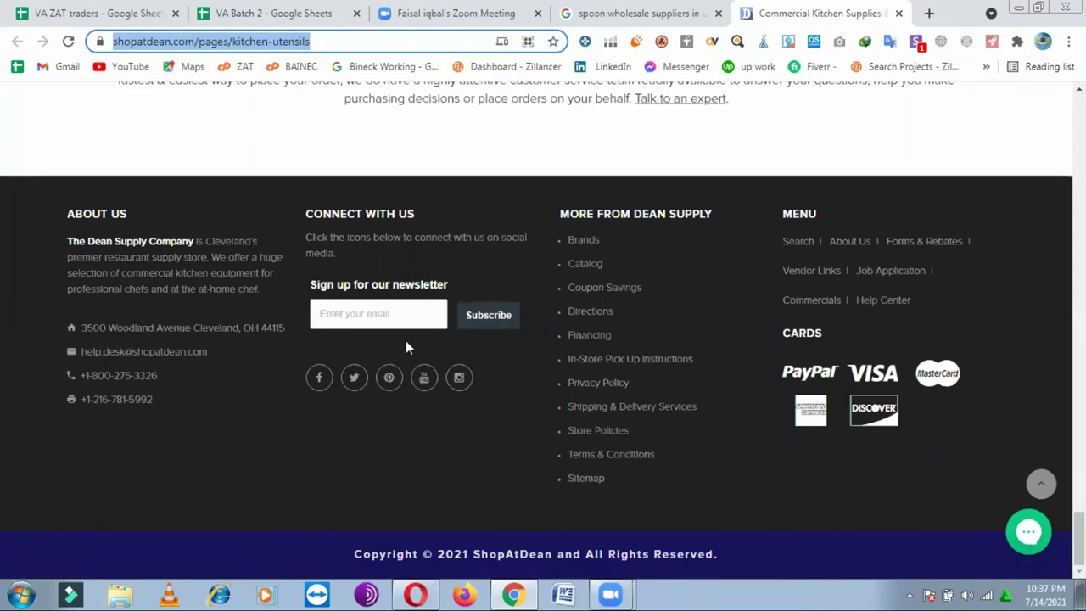
pyautogui.scroll(5, 407, 340)
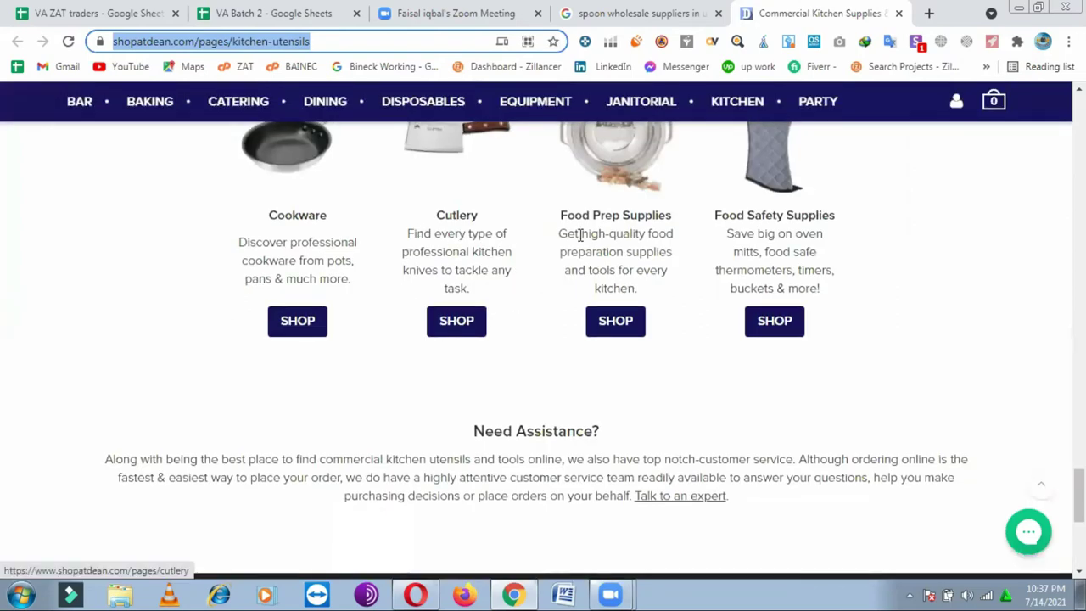
pyautogui.scroll(7, 580, 241)
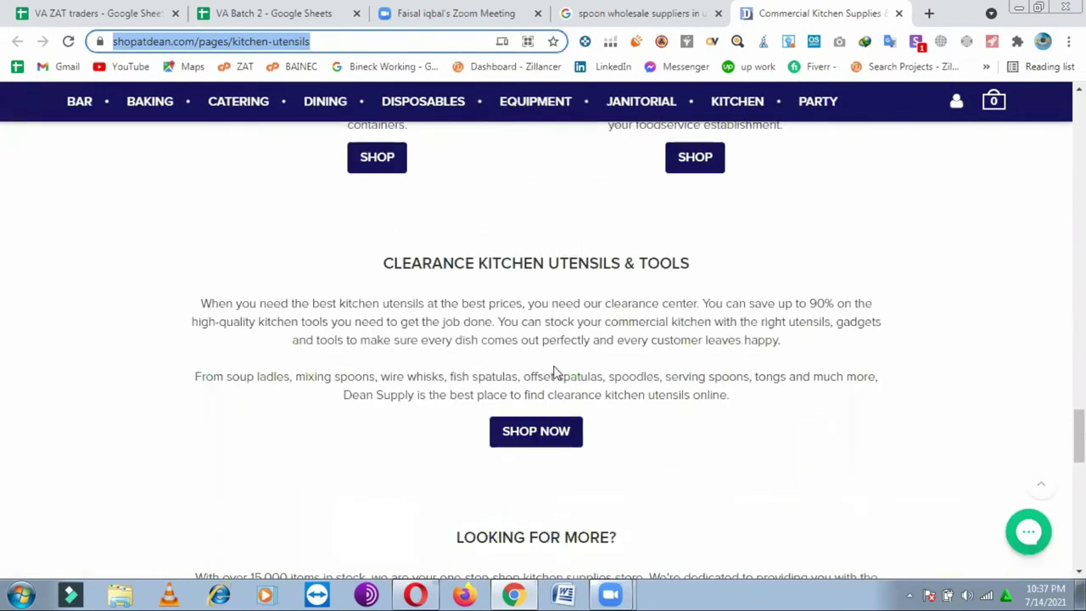
pyautogui.scroll(-1, 1050, 245)
pyautogui.scroll(-7, 704, 383)
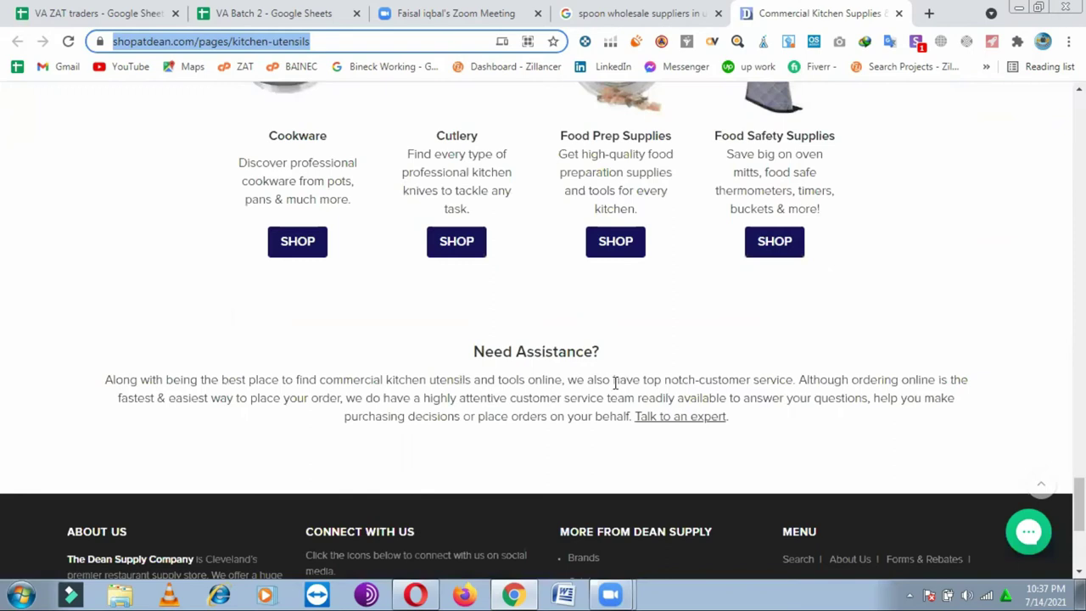
pyautogui.scroll(-4, 616, 381)
pyautogui.scroll(5, 419, 363)
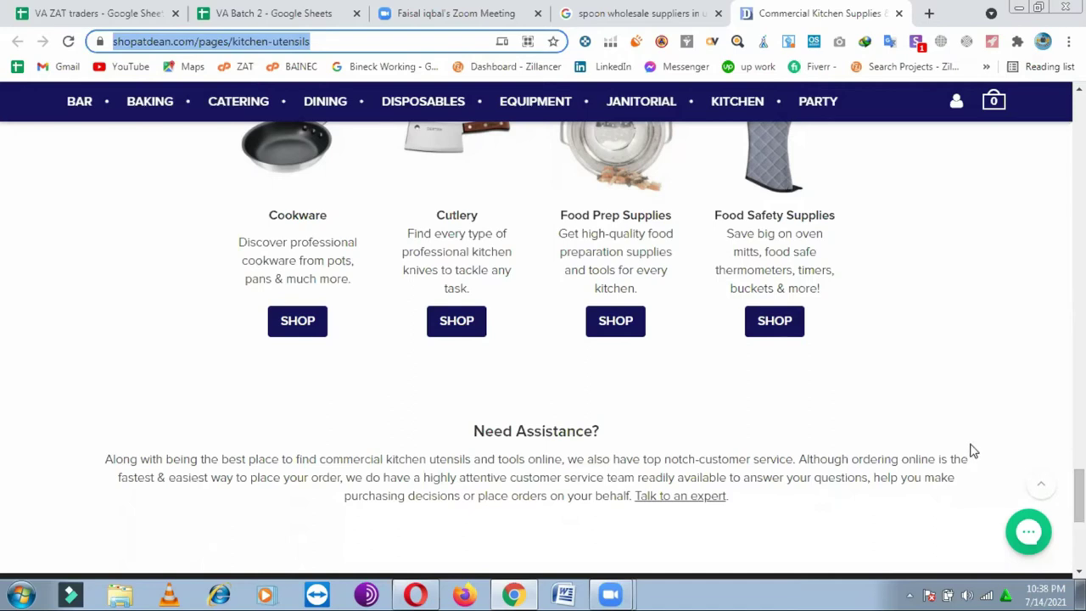
# - Check the spoon wholesale supplier search results, return to the shah sheet and highlight the Supply Leader entry in row 447
pyautogui.click(639, 10)
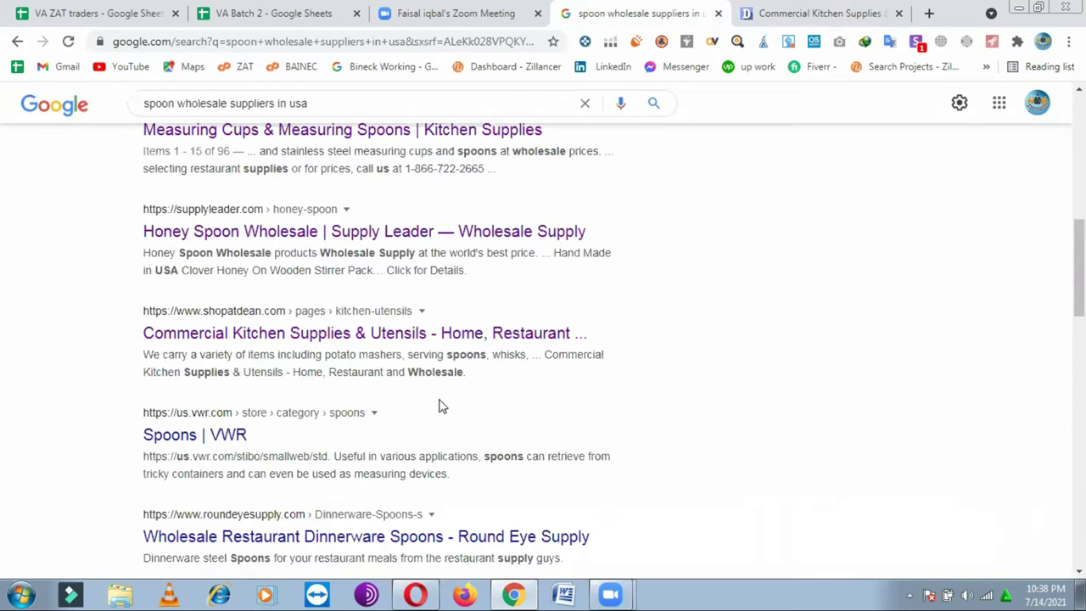
pyautogui.click(306, 9)
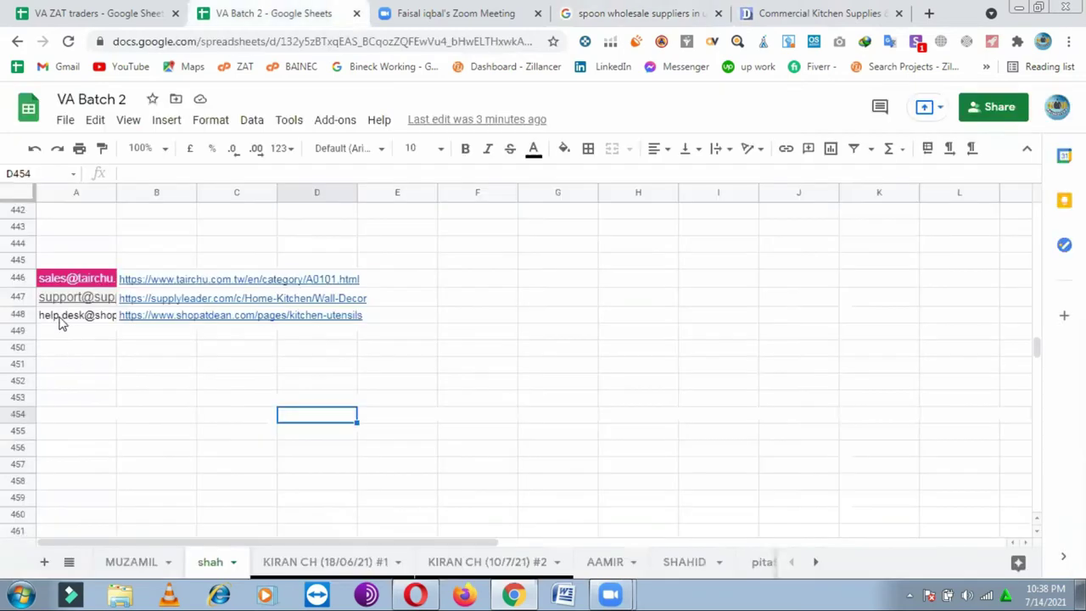
pyautogui.click(19, 298)
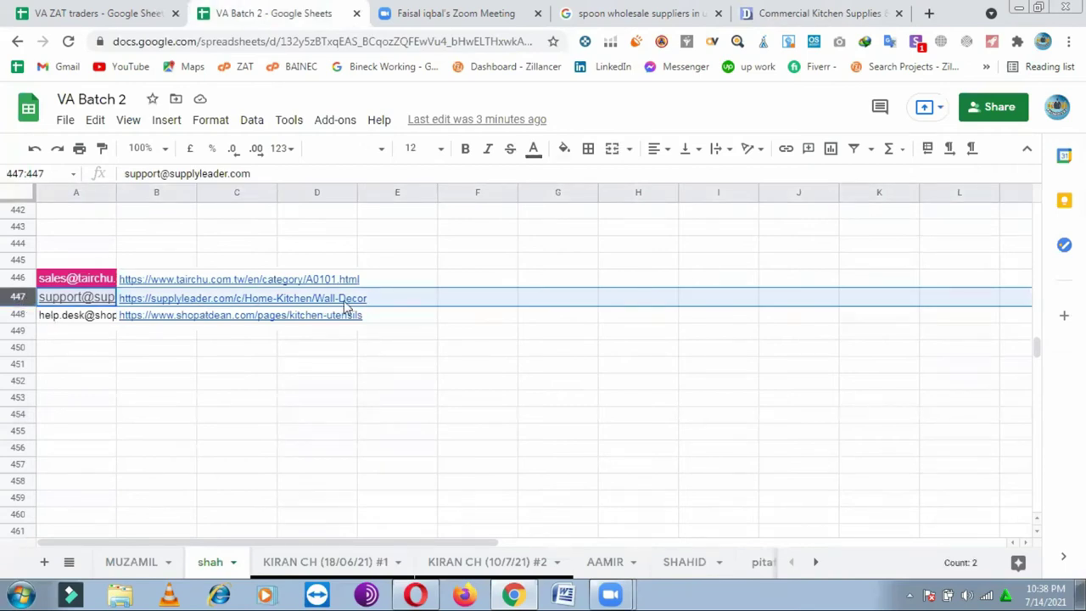
pyautogui.click(412, 331)
pyautogui.click(407, 298)
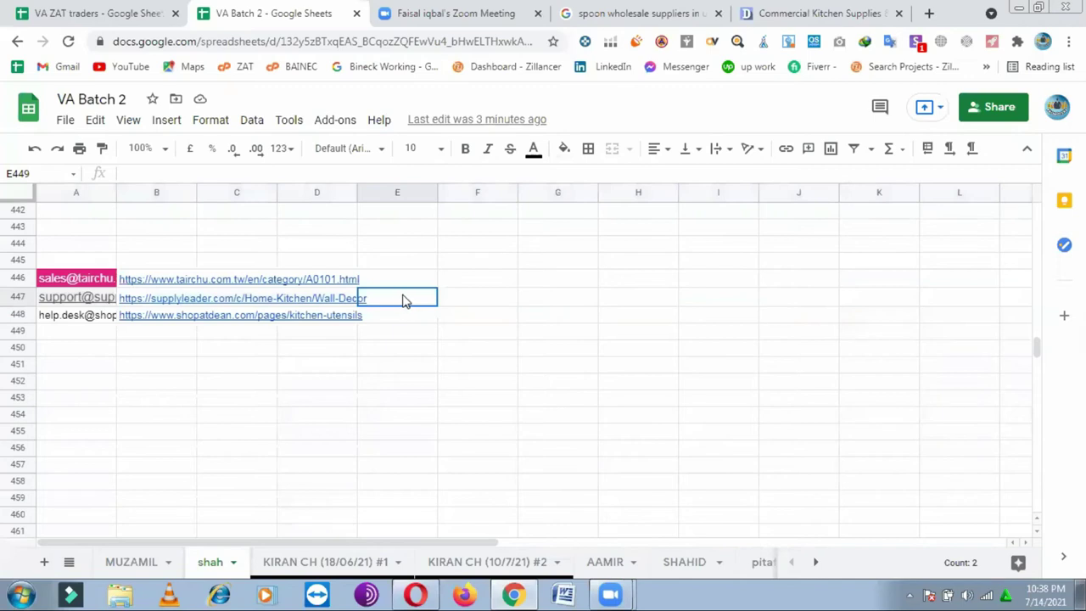
pyautogui.click(19, 297)
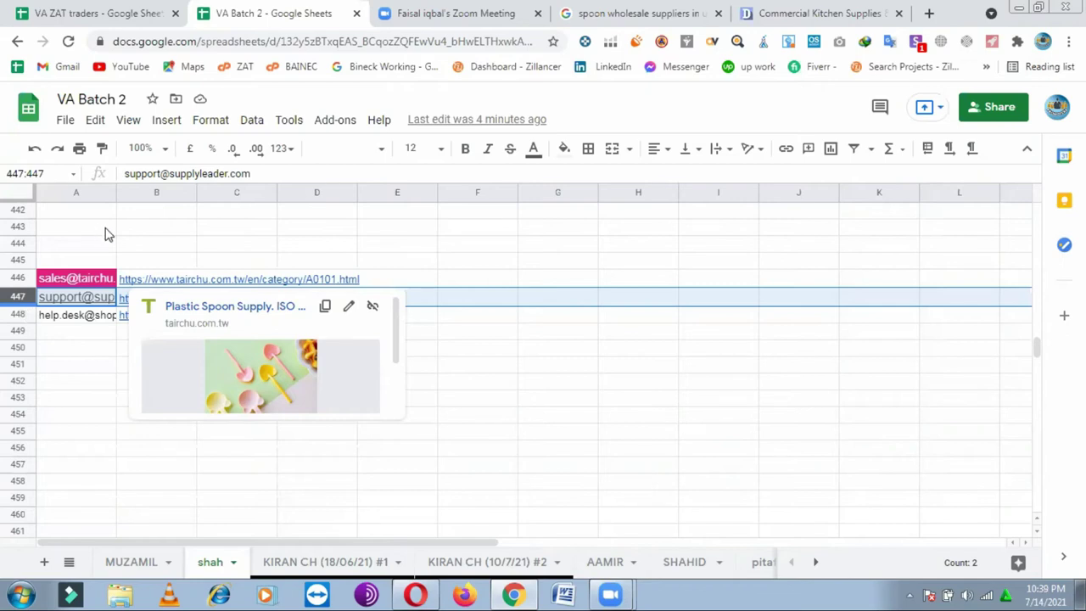
# - Close the Zoom meeting tab in the browser and switch to the Zoom window
pyautogui.click(538, 13)
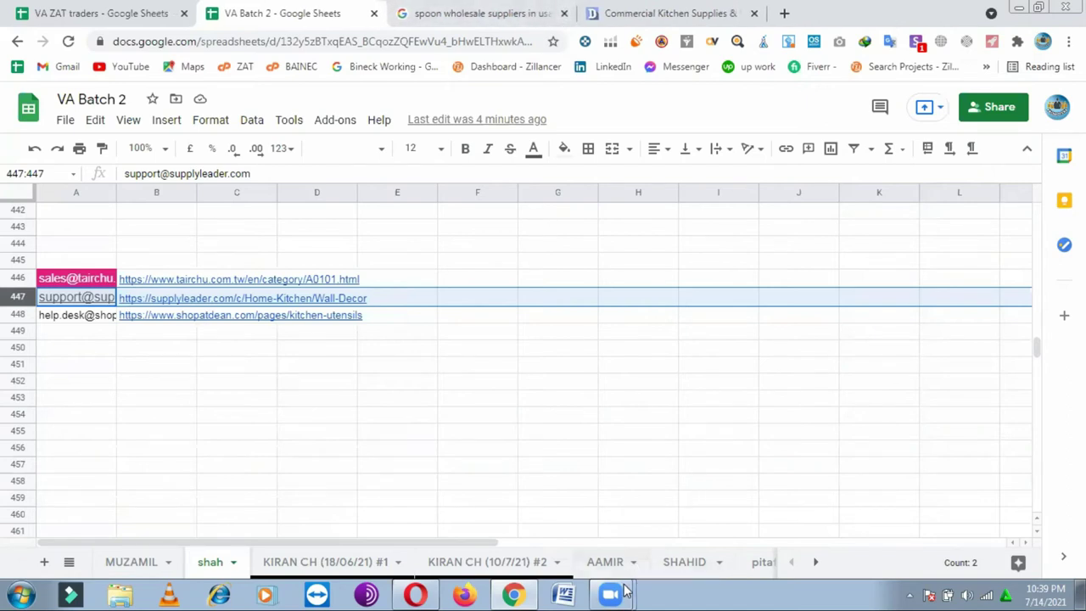
pyautogui.moveTo(611, 594)
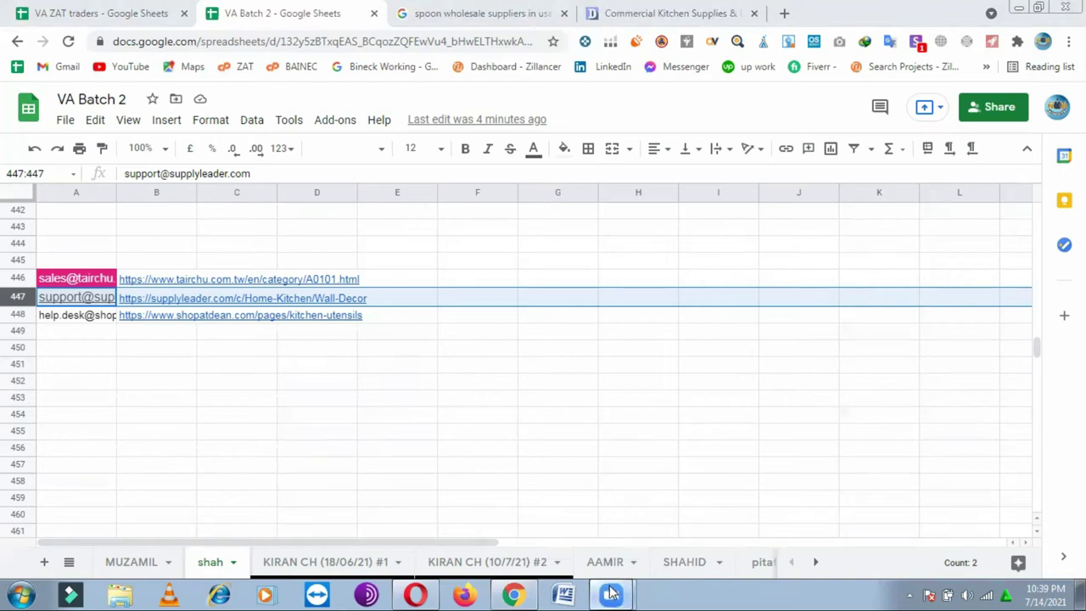
pyautogui.click(642, 536)
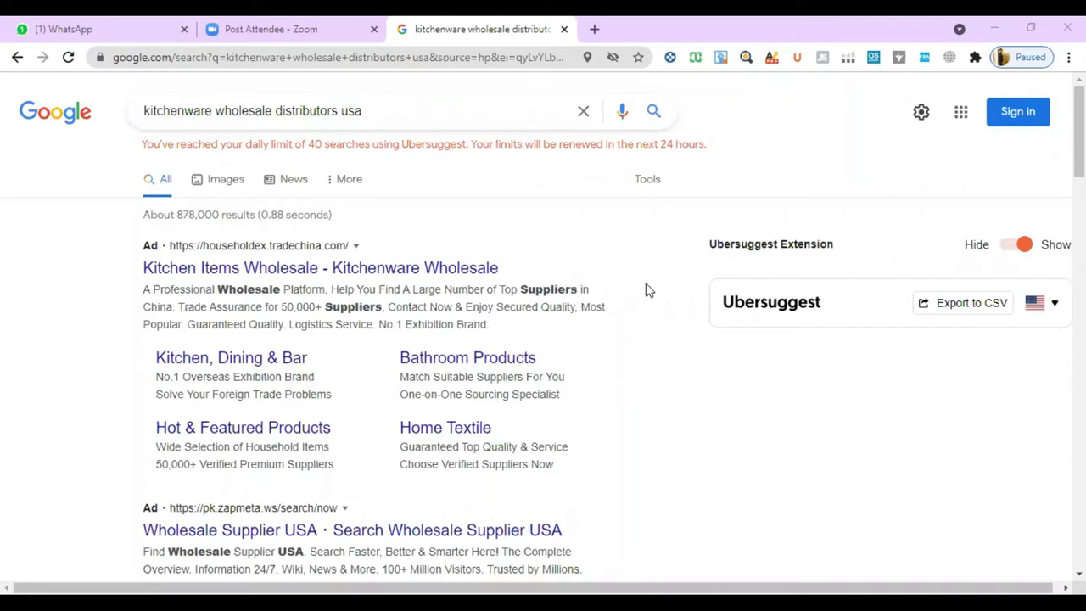
# - Open the Down to Earth Distributors wholesale kitchen supplies result from the kitchenware distributor search and close the WhatsApp tab
pyautogui.scroll(-3, 393, 276)
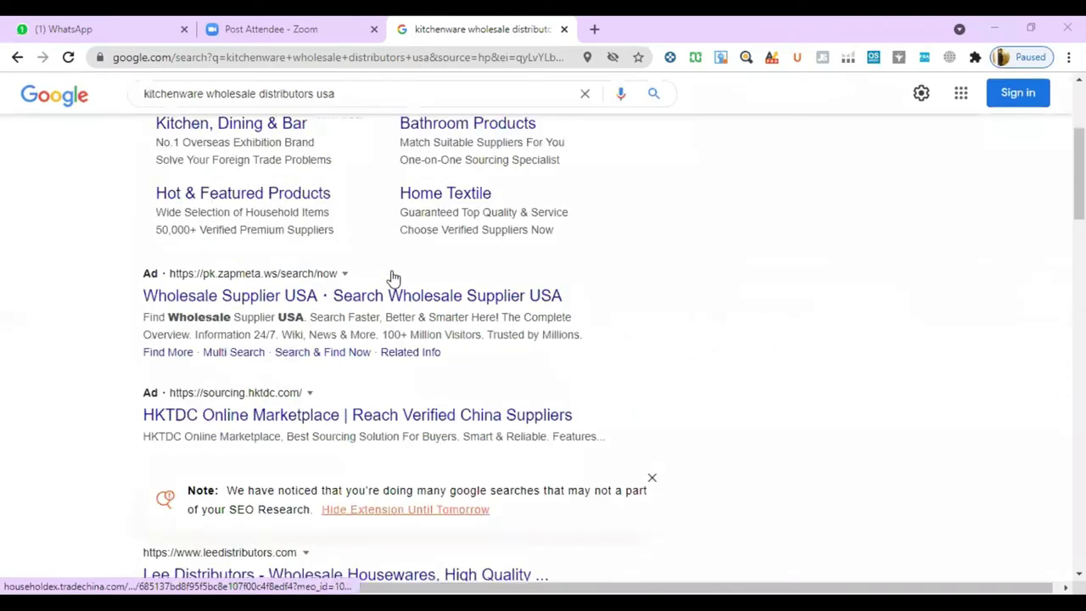
pyautogui.scroll(-4, 393, 278)
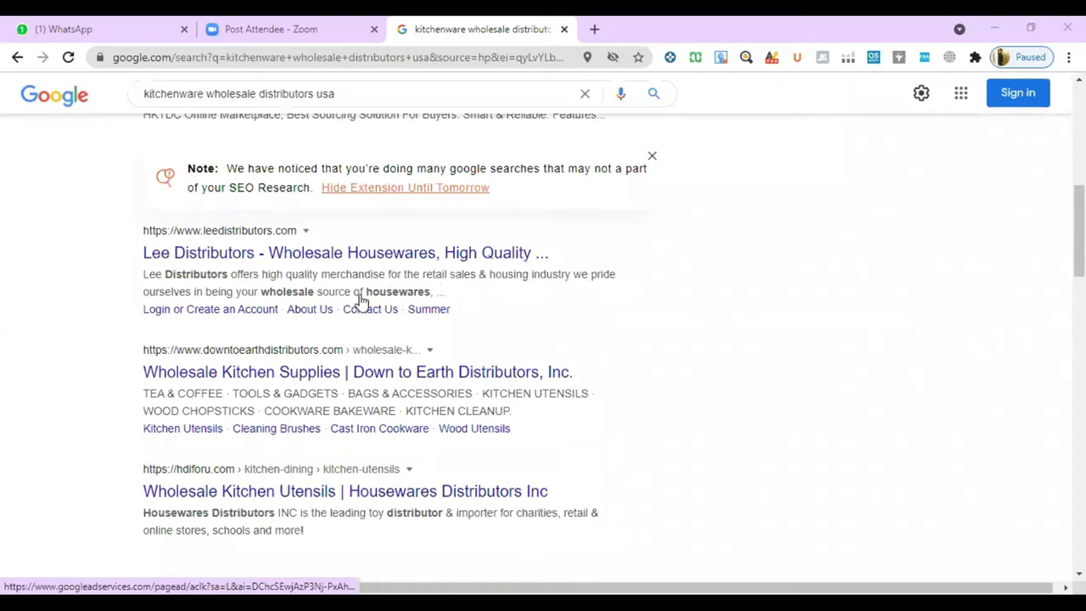
pyautogui.scroll(-1, 360, 301)
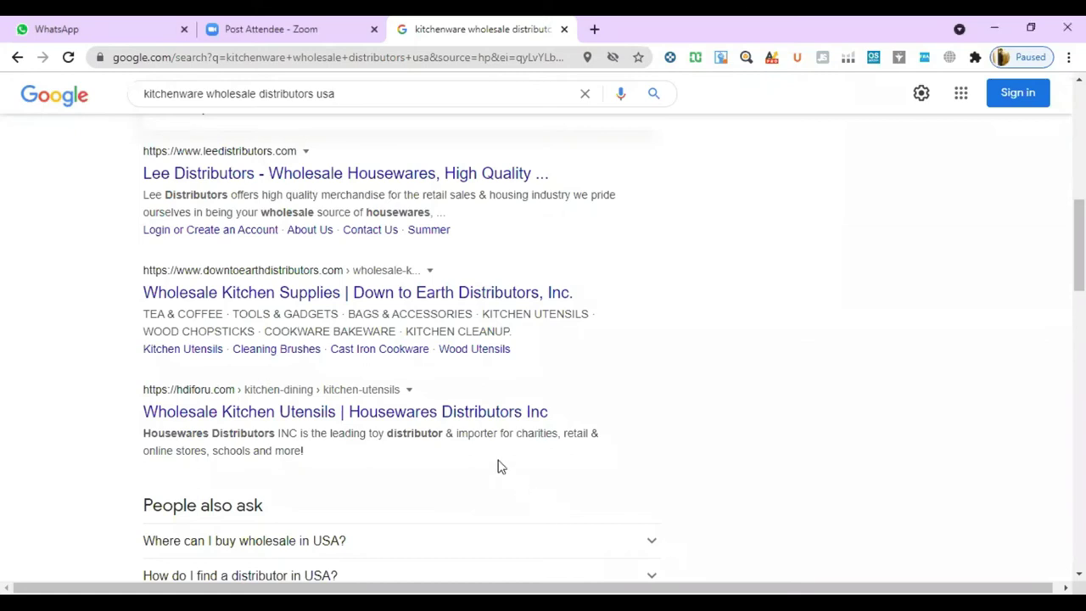
pyautogui.click(283, 293)
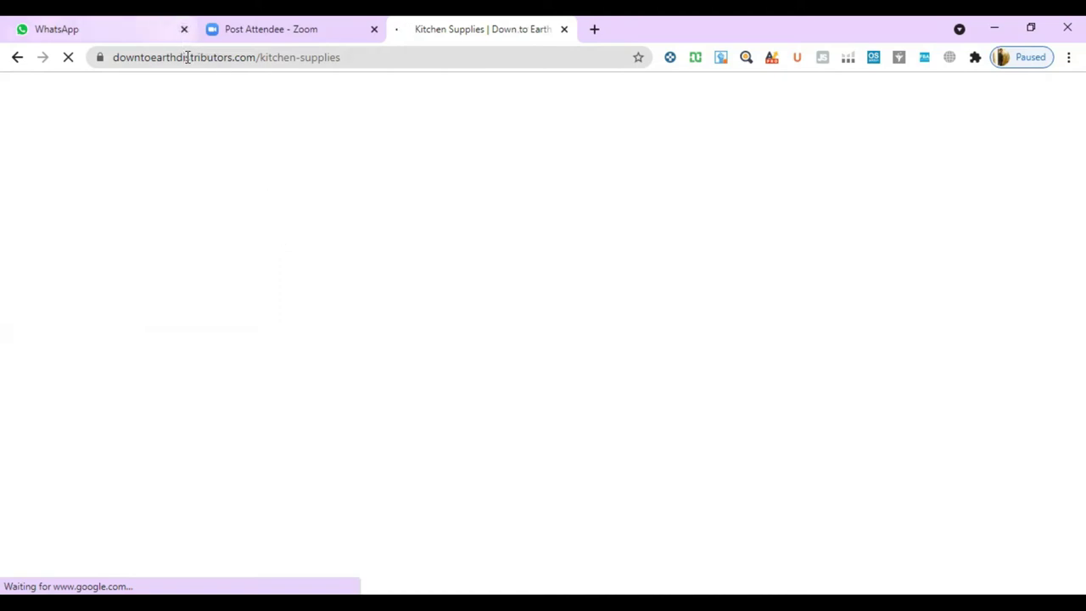
pyautogui.click(184, 29)
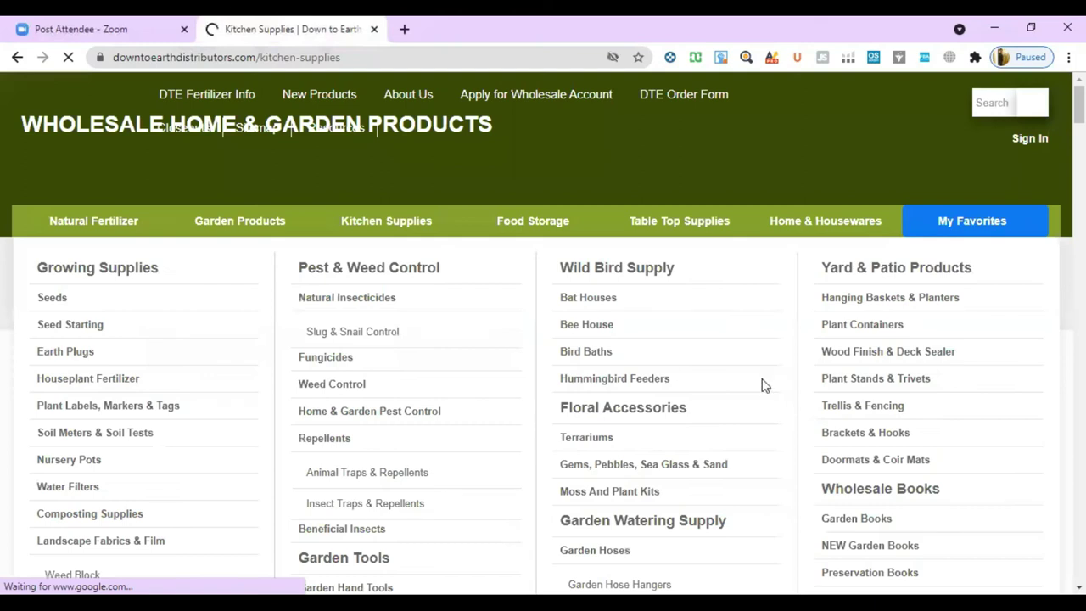
# - Examine the Down to Earth kitchen supplies listing from the first products down to the footer's customer service details
pyautogui.scroll(-3, 761, 385)
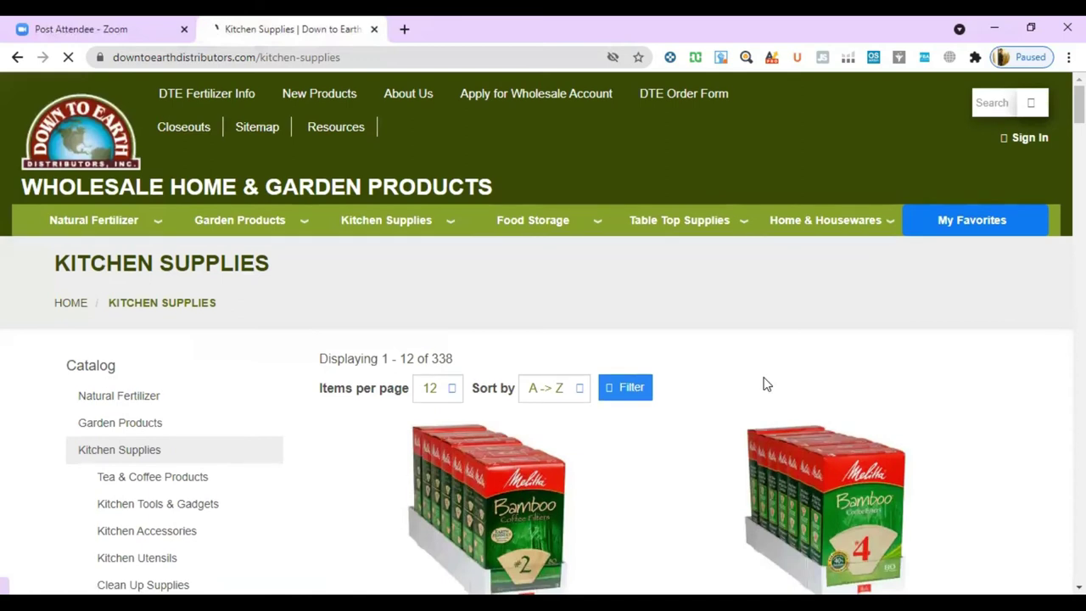
pyautogui.scroll(-3, 763, 383)
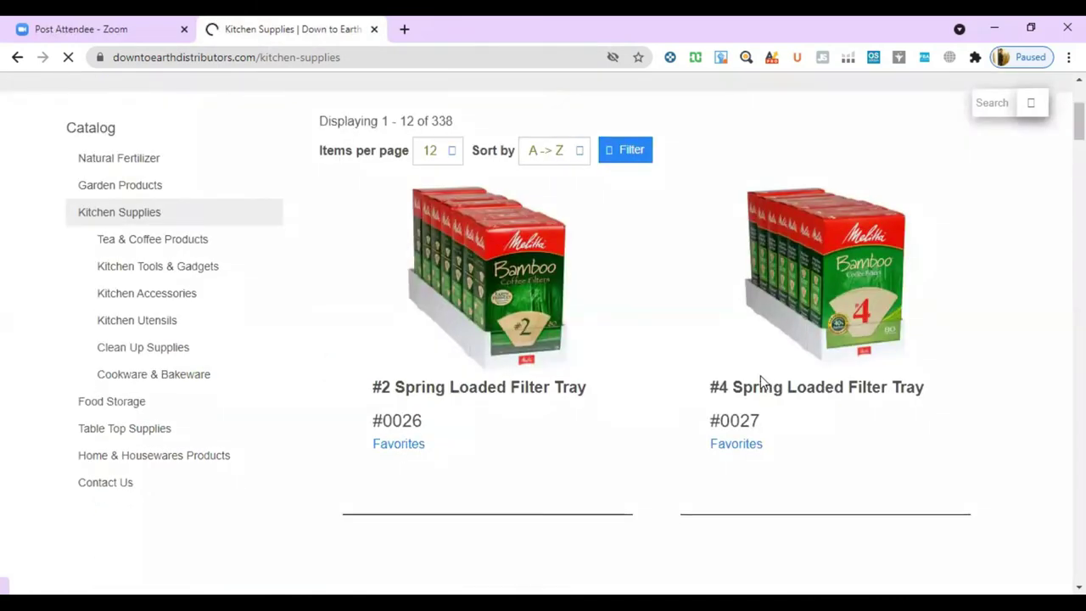
pyautogui.scroll(-1, 762, 380)
pyautogui.scroll(-2, 760, 382)
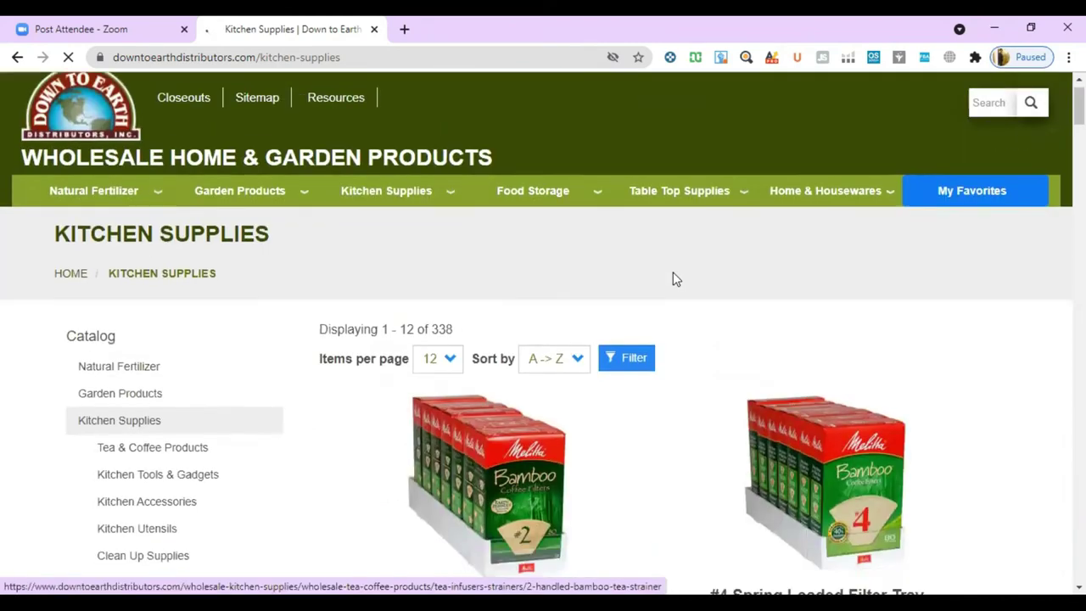
pyautogui.scroll(-3, 673, 279)
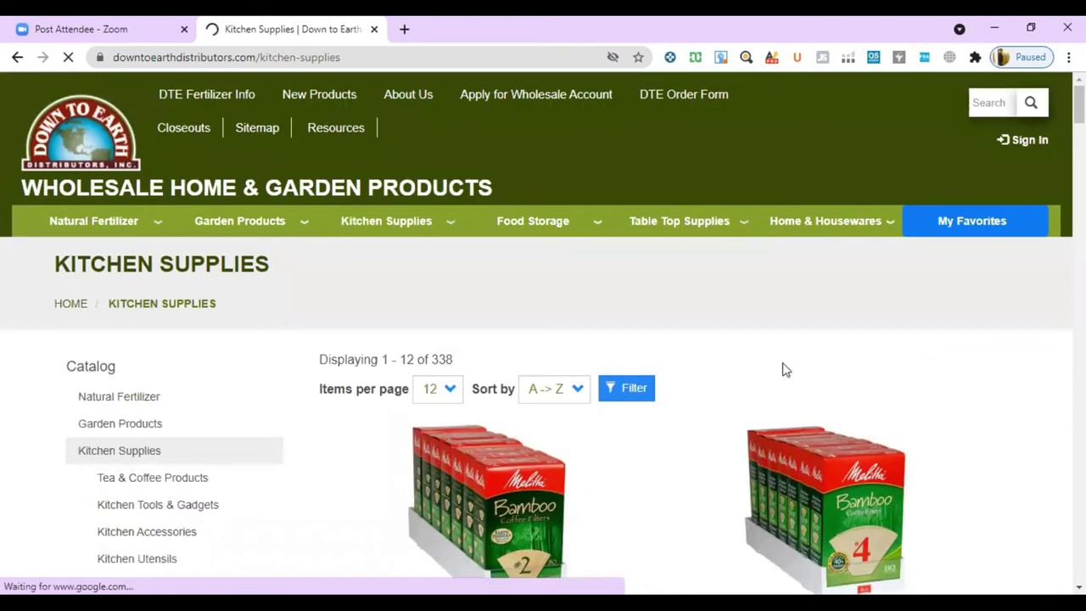
pyautogui.scroll(-10, 785, 363)
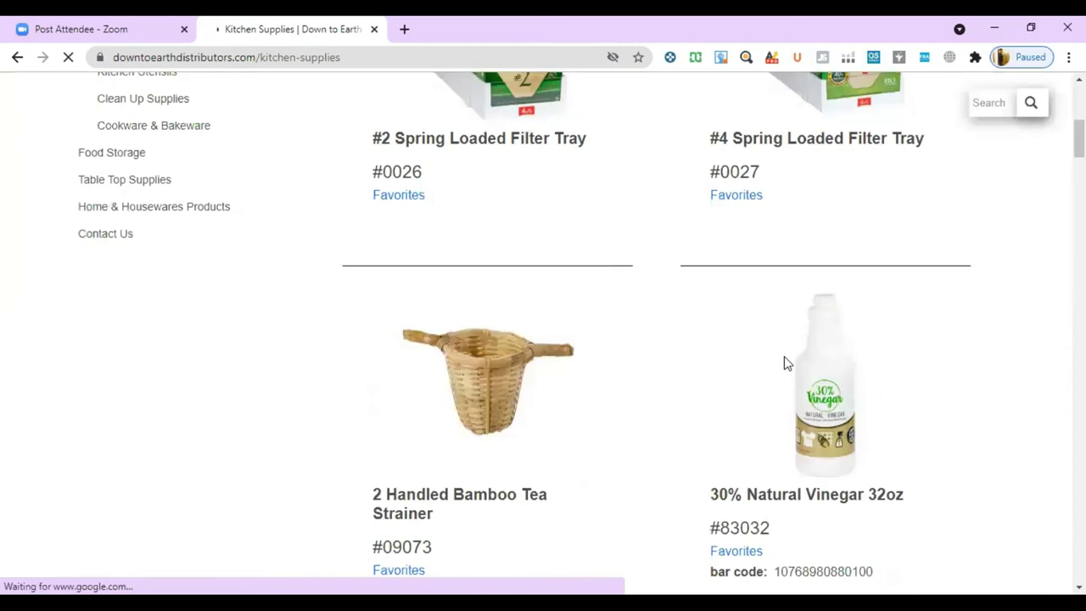
pyautogui.scroll(-5, 788, 364)
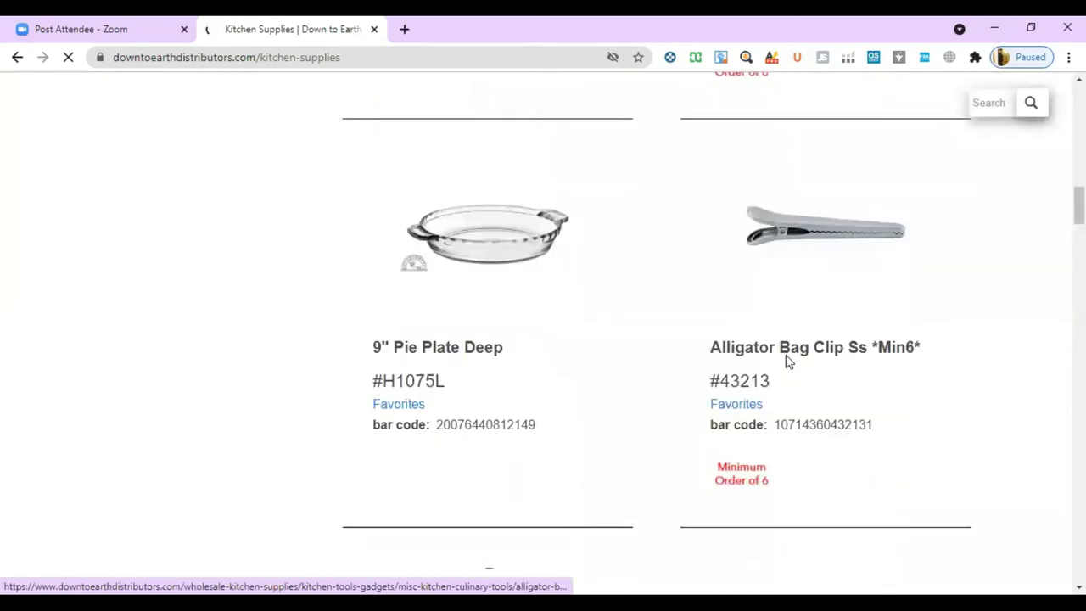
pyautogui.scroll(-15, 785, 351)
pyautogui.scroll(5, 784, 351)
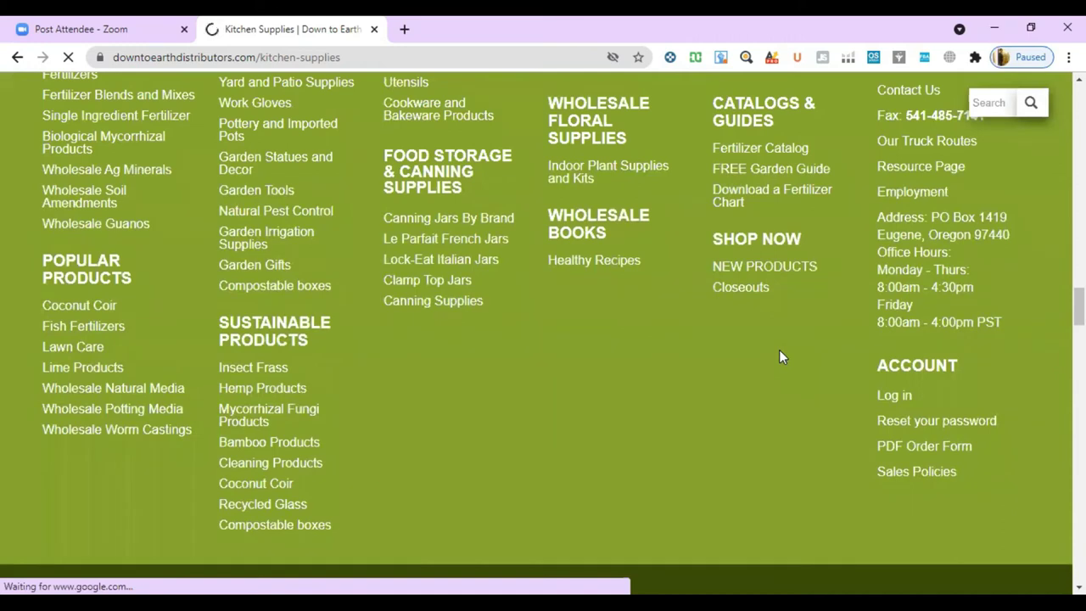
pyautogui.scroll(2, 779, 356)
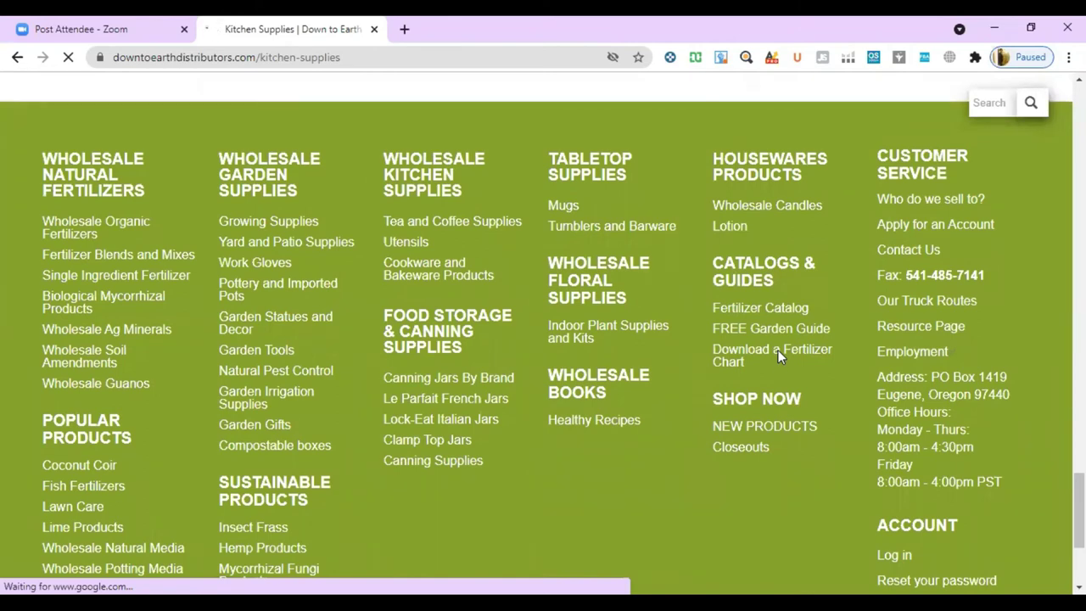
# - Review the kitchen supplies products again, from the filter trays to the aprons at the end of the listing
pyautogui.scroll(10, 779, 356)
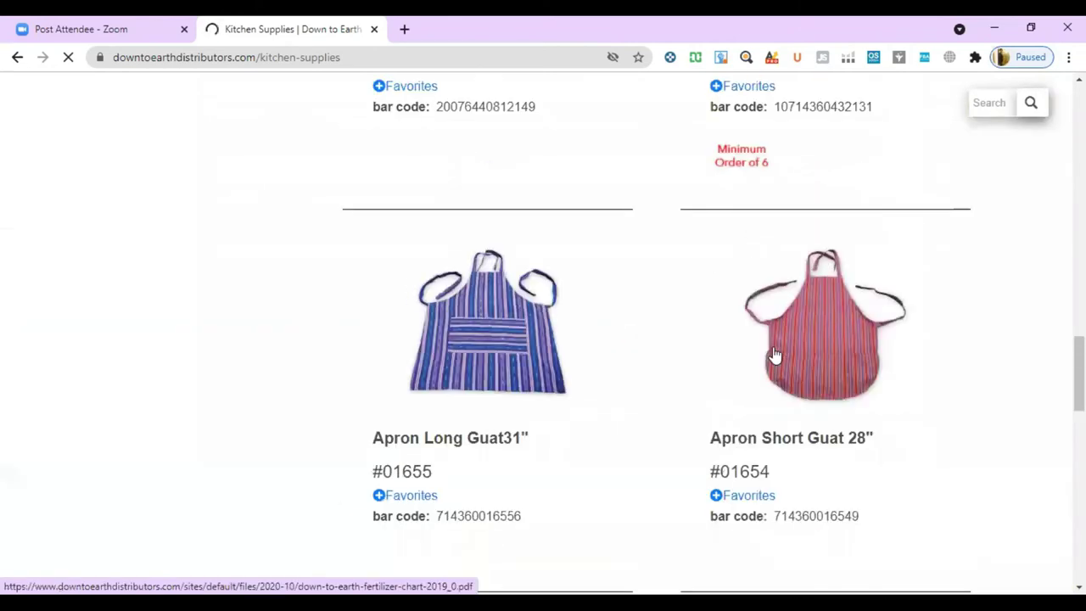
pyautogui.scroll(8, 777, 360)
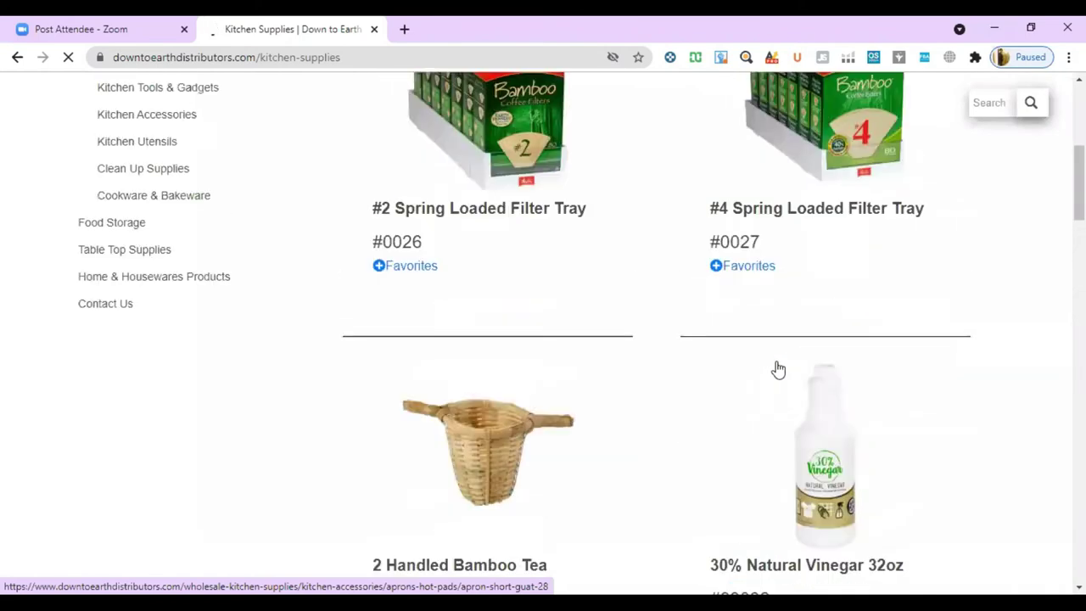
pyautogui.scroll(3, 779, 370)
pyautogui.scroll(-2, 778, 369)
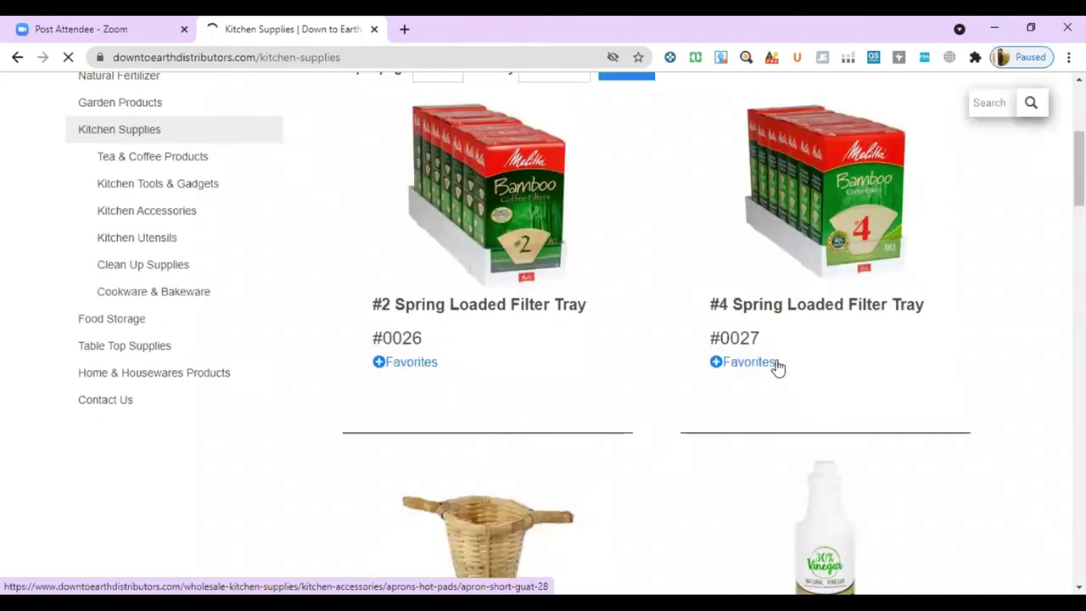
pyautogui.scroll(-2, 774, 366)
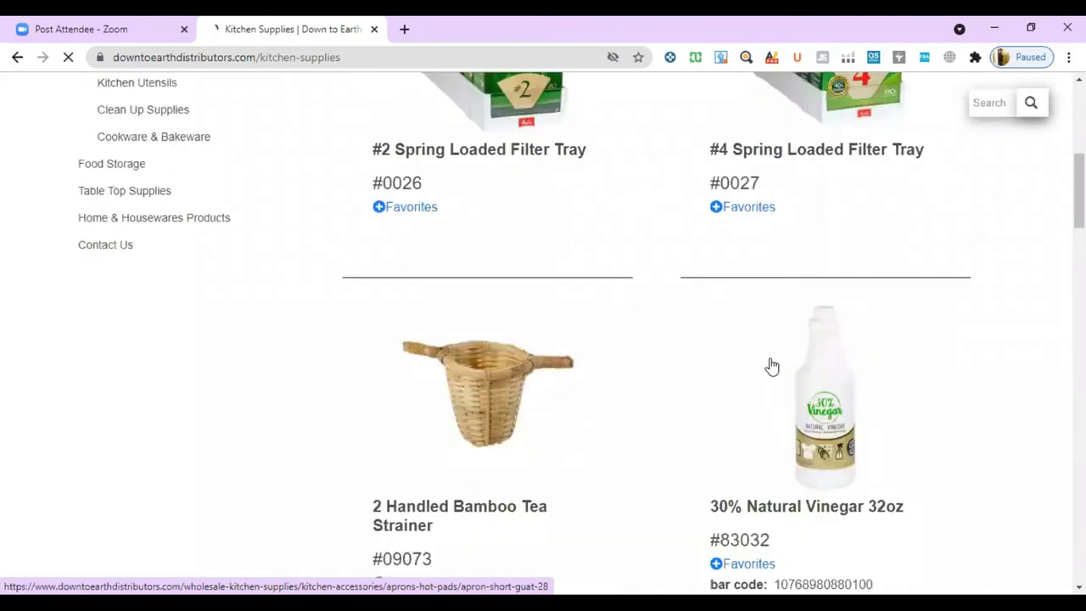
pyautogui.scroll(-1, 770, 365)
pyautogui.scroll(-5, 668, 250)
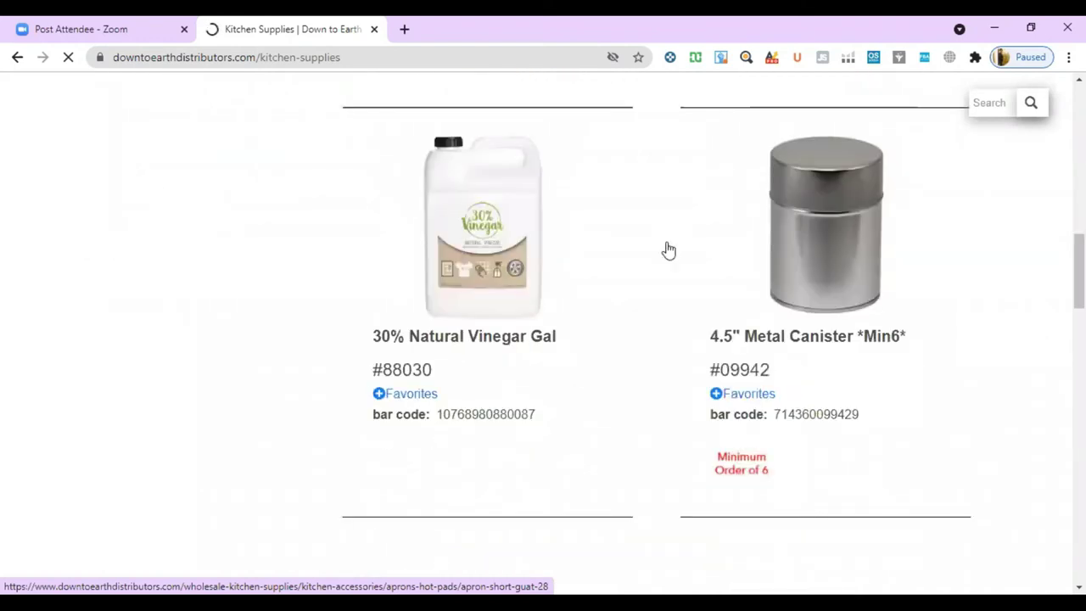
pyautogui.scroll(-5, 671, 306)
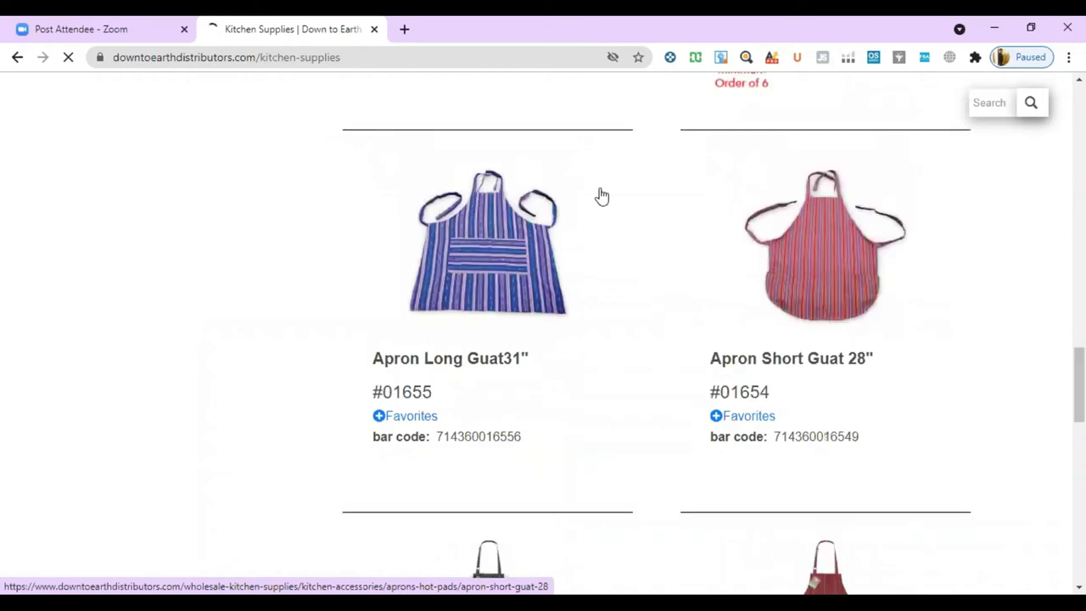
pyautogui.scroll(-5, 721, 341)
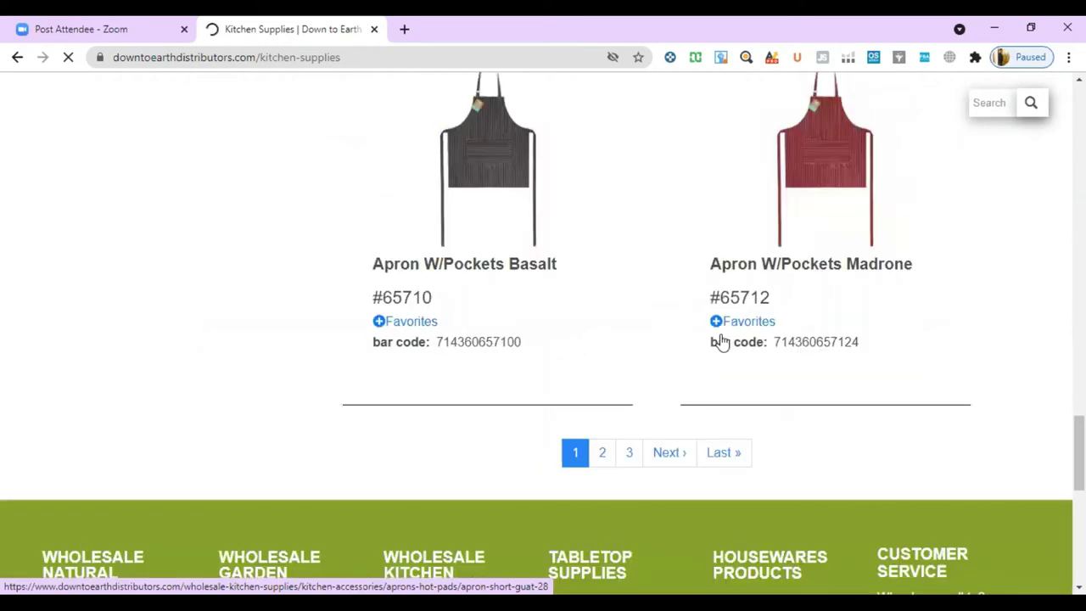
pyautogui.scroll(1, 721, 341)
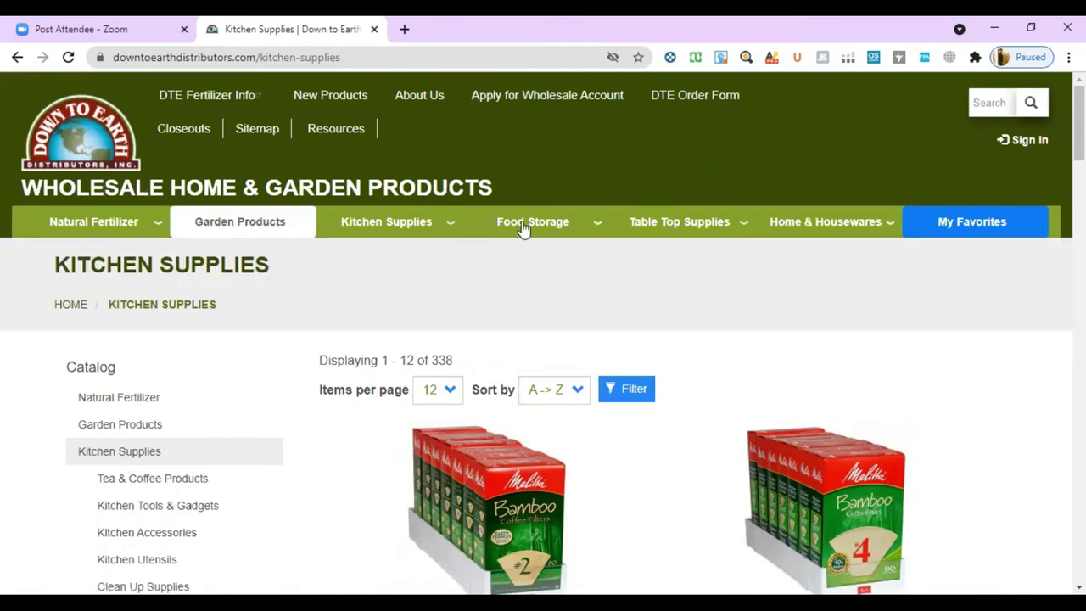
# - Check the Table Top Supplies categories and the customer service section in the page footer
pyautogui.moveTo(660, 238)
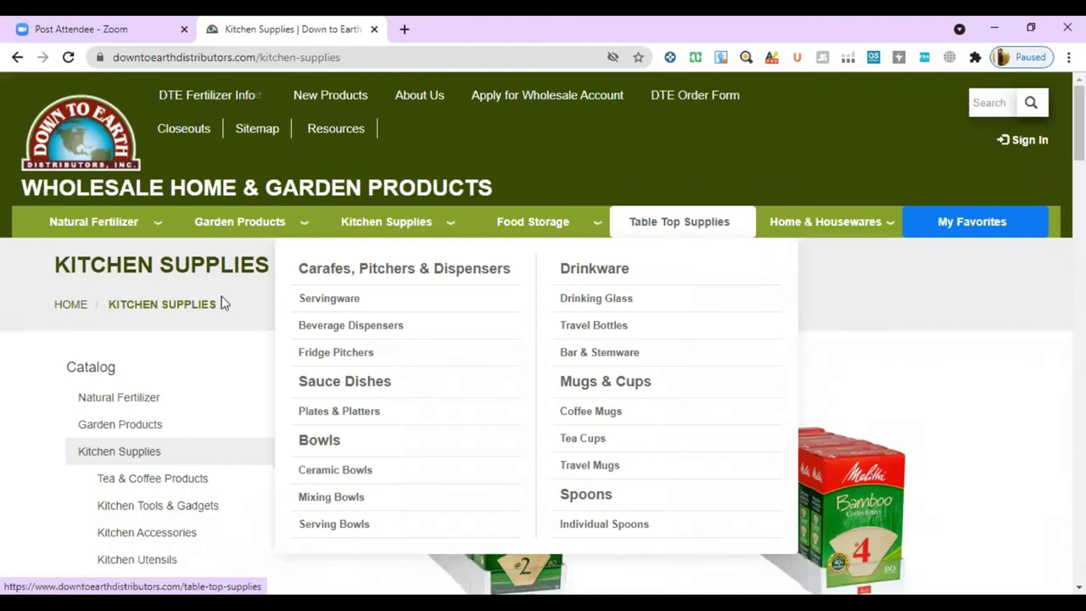
pyautogui.scroll(-1, 988, 369)
pyautogui.scroll(-5, 988, 369)
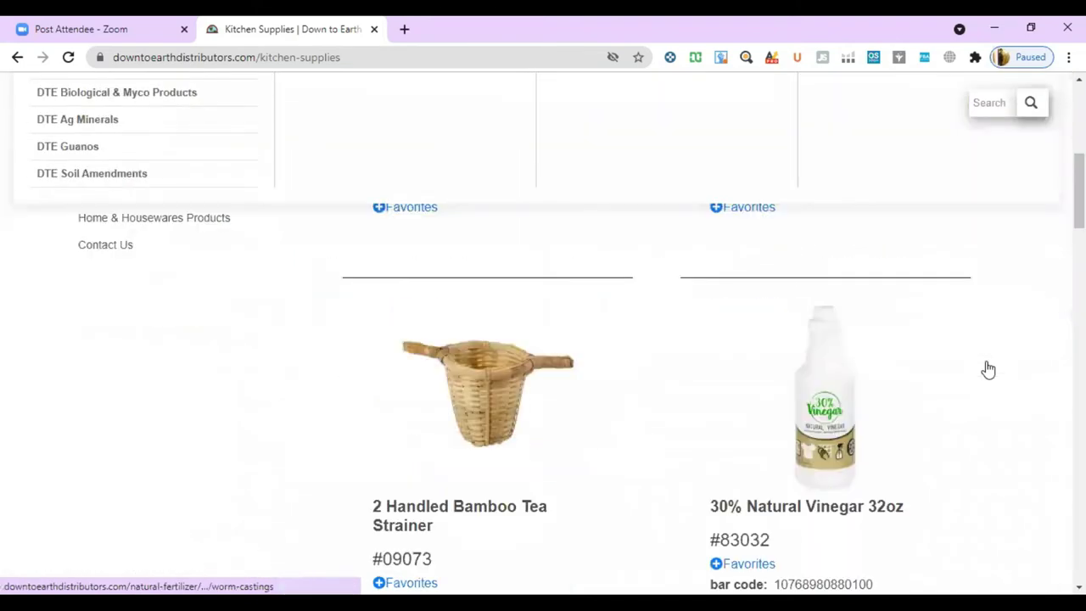
pyautogui.scroll(-15, 988, 369)
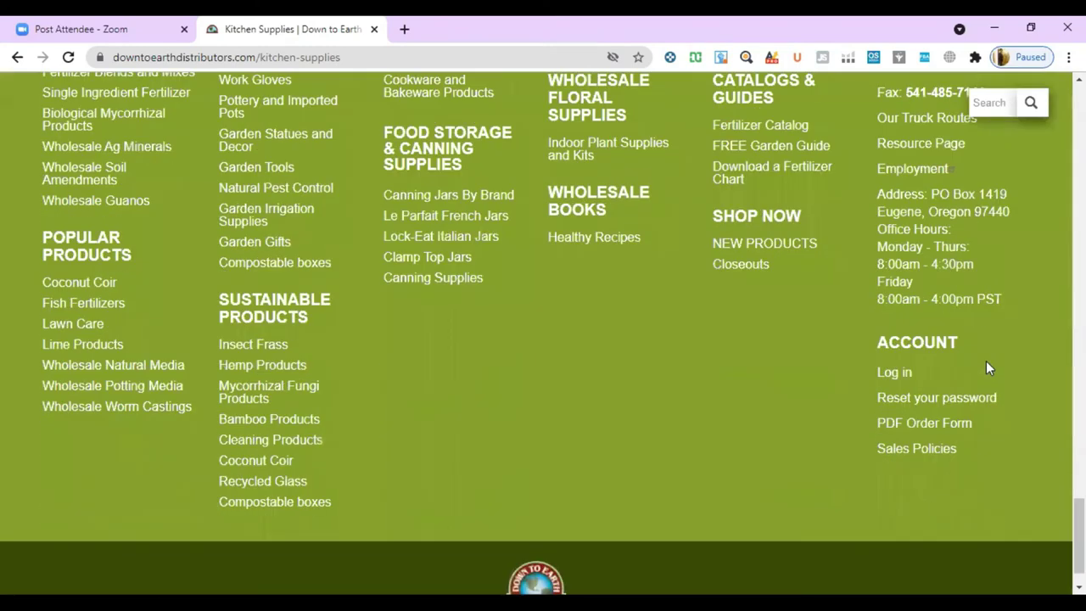
pyautogui.scroll(2, 985, 361)
pyautogui.scroll(-3, 986, 360)
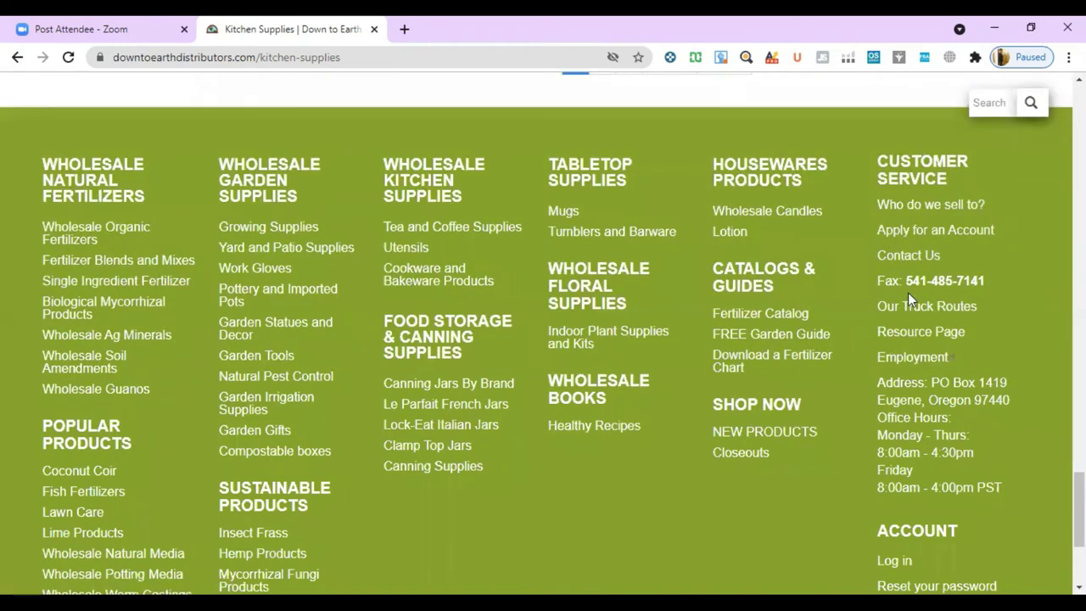
# - Select the kitchen supplies page's URL, then open the Contact Us page linked under Customer Service in the footer
pyautogui.click(349, 57)
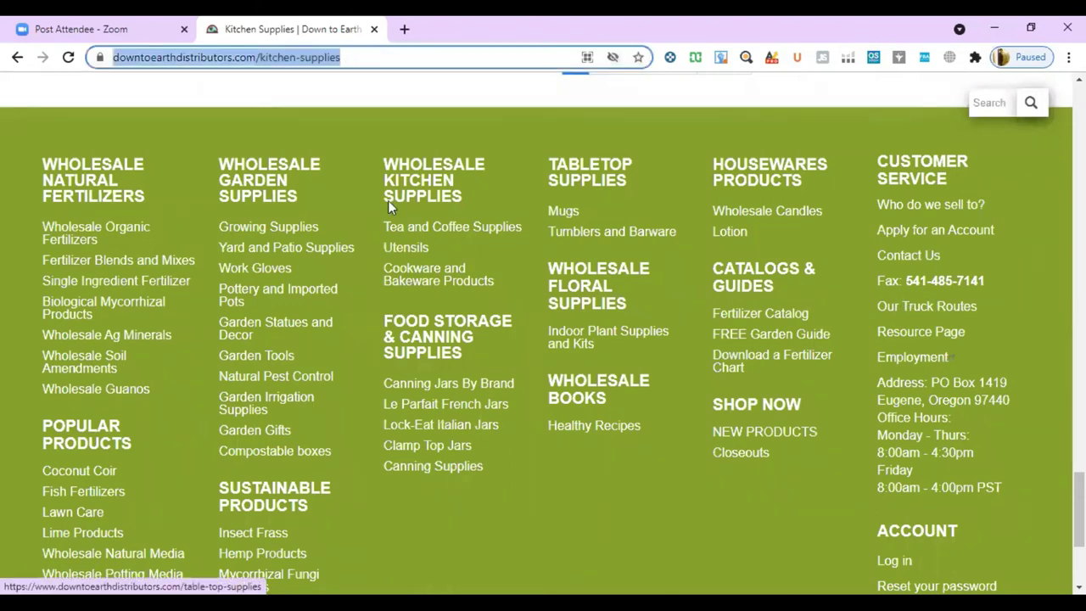
pyautogui.click(1006, 453)
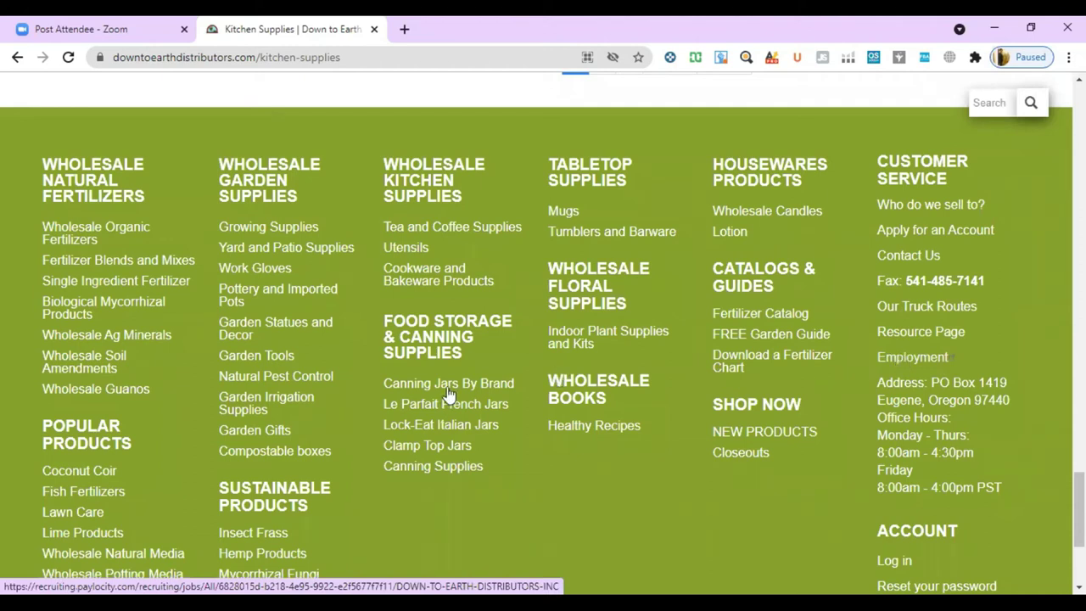
pyautogui.scroll(2, 451, 390)
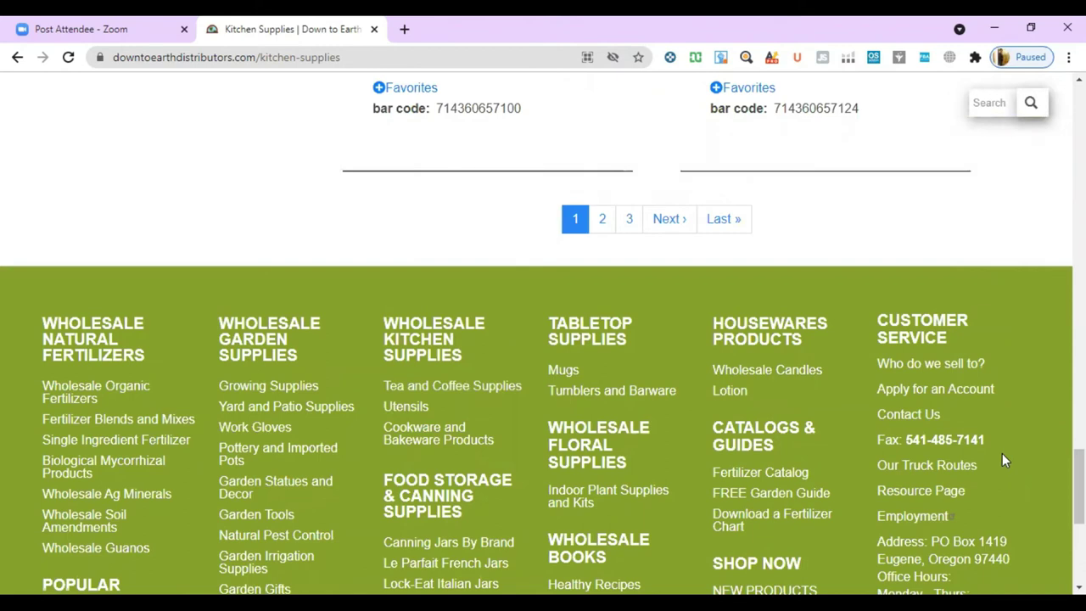
pyautogui.click(906, 413)
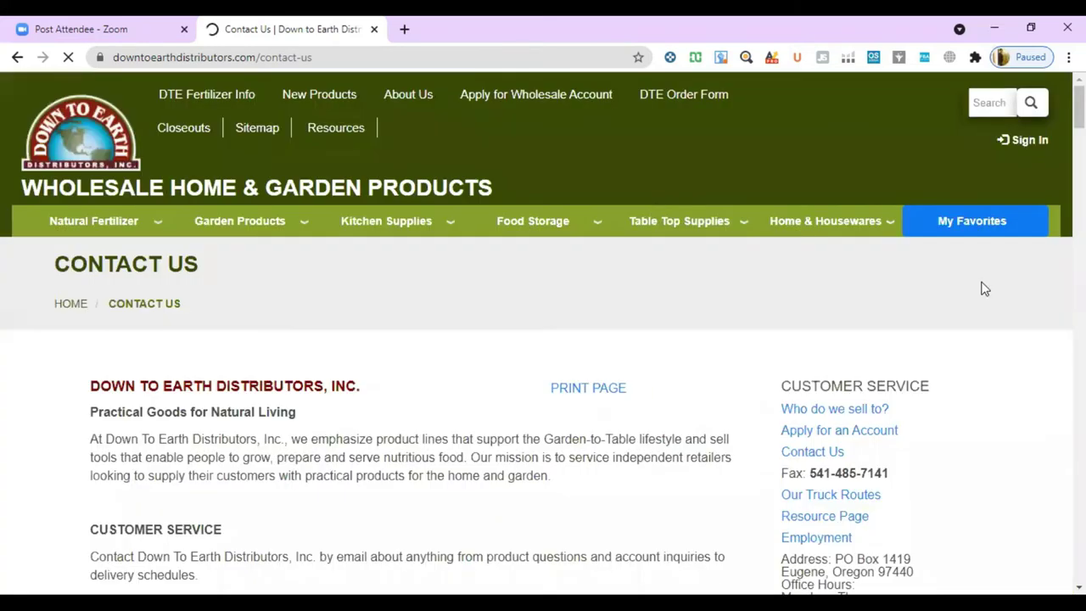
# - Examine the Contact Us page for the distributor's e-mail address, wholesale conditions and message form
pyautogui.scroll(-5, 984, 289)
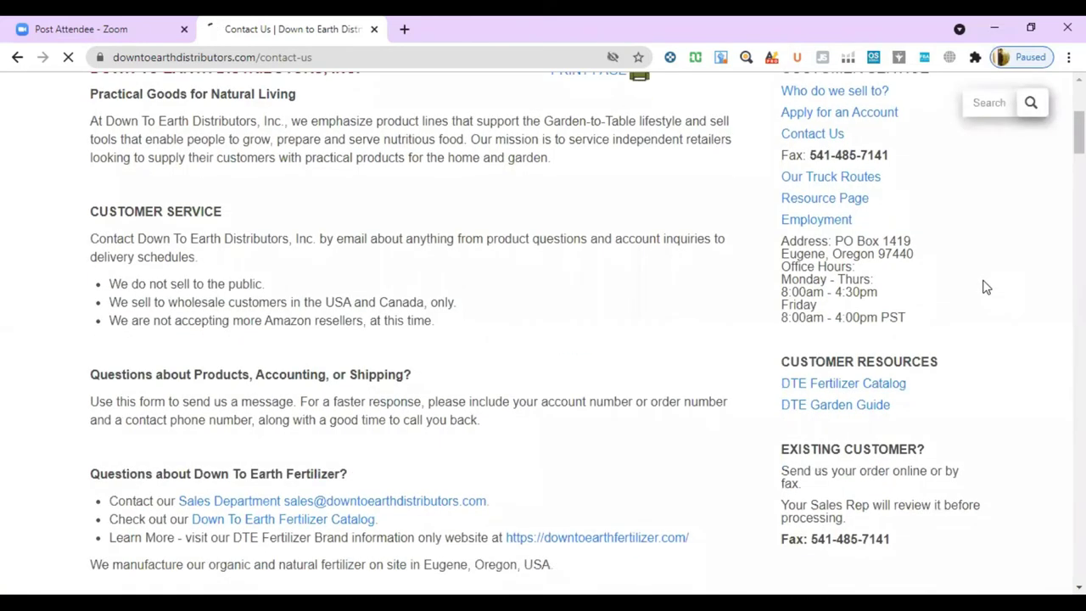
pyautogui.scroll(5, 722, 351)
pyautogui.scroll(-3, 727, 347)
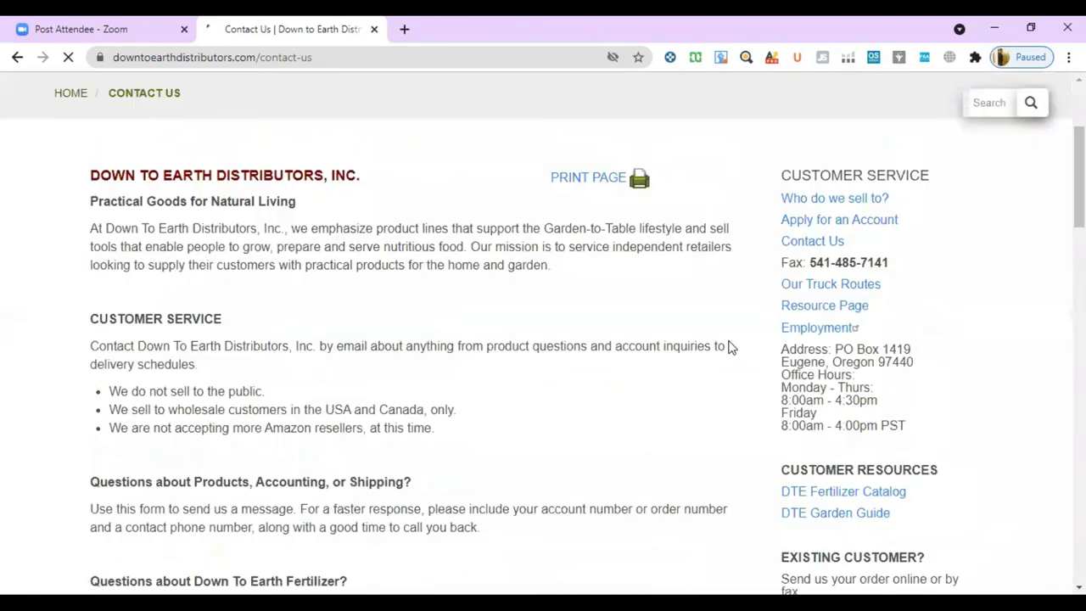
pyautogui.scroll(-8, 730, 346)
pyautogui.scroll(4, 729, 346)
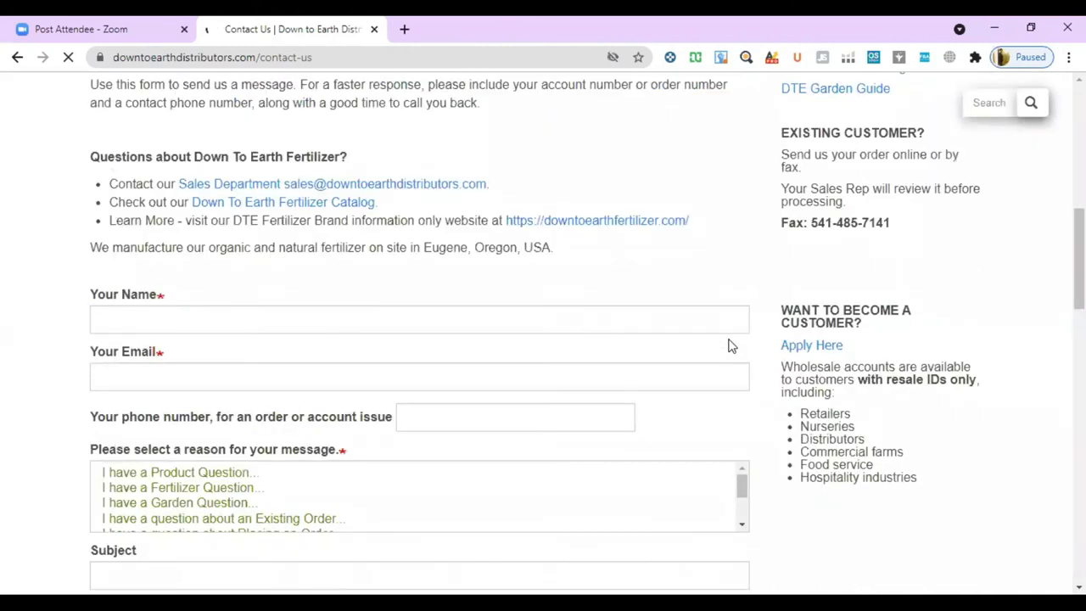
pyautogui.scroll(-5, 731, 346)
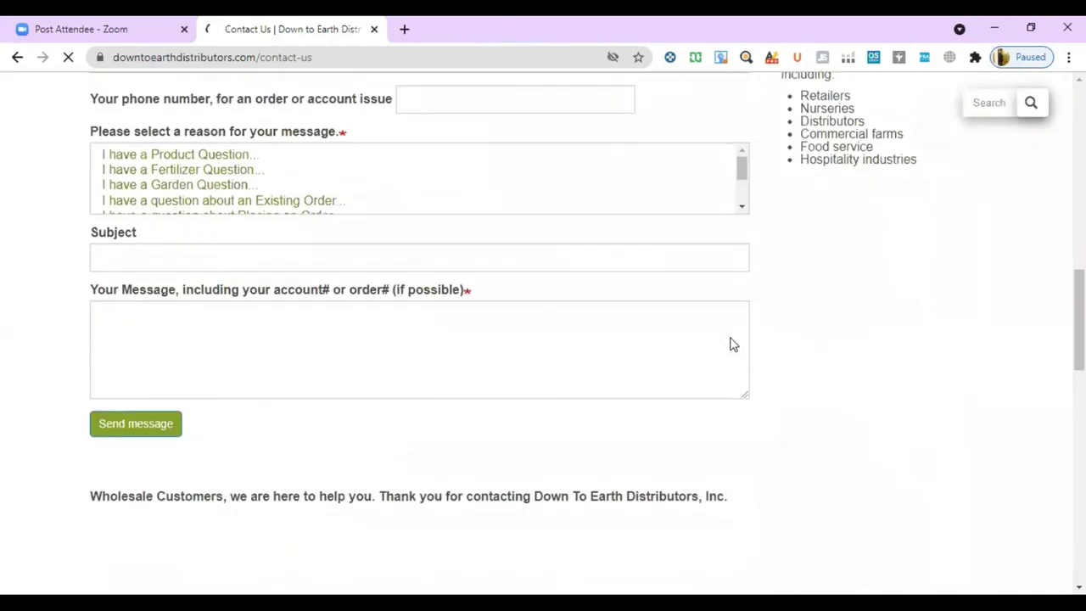
pyautogui.scroll(-3, 733, 345)
pyautogui.scroll(10, 733, 343)
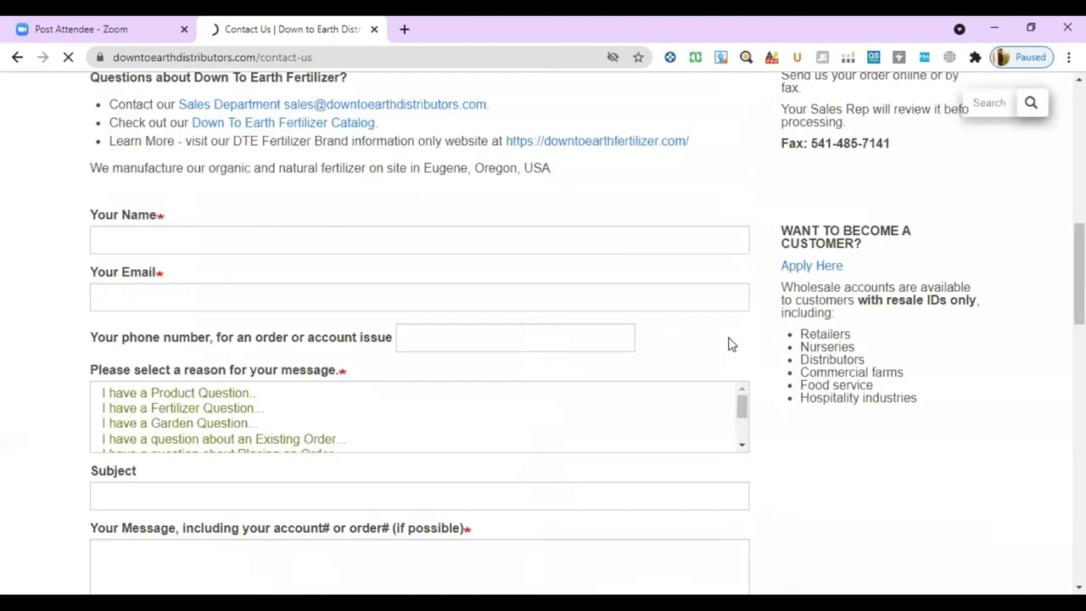
pyautogui.scroll(1, 733, 339)
pyautogui.scroll(-1, 735, 339)
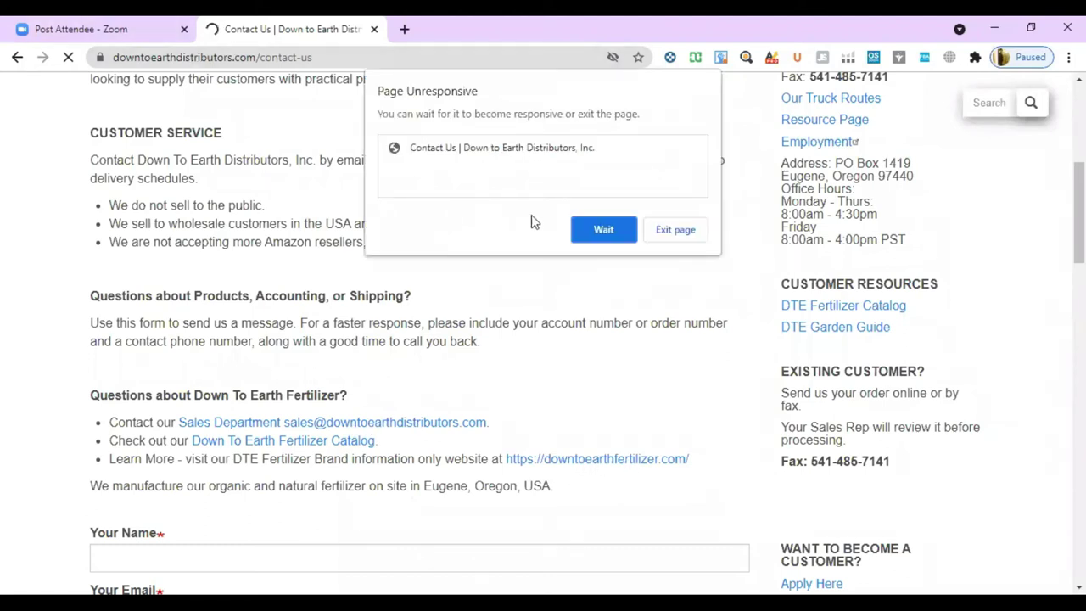
# - Keep waiting for the unresponsive Contact Us page and select the sales department's e-mail address
pyautogui.click(600, 232)
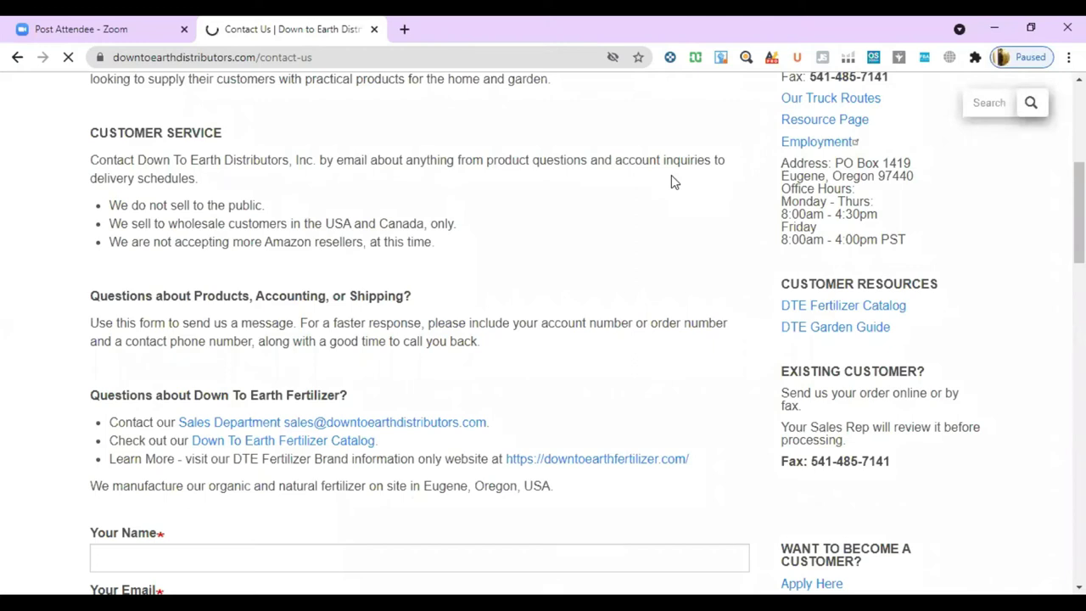
pyautogui.press('Tab')
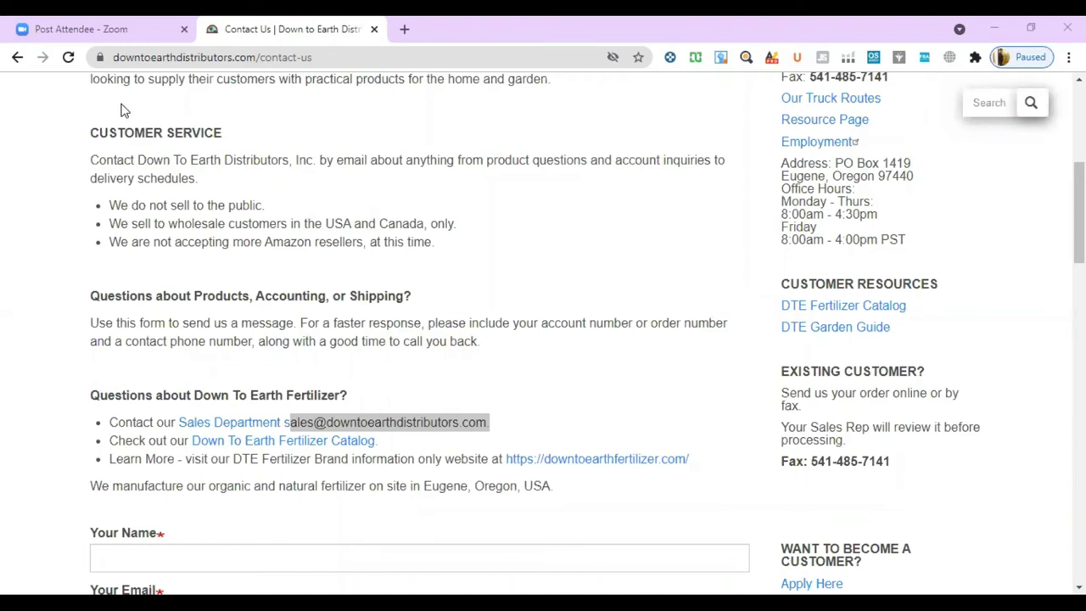
# - Open the Down to Earth Distributors home page and look through its featured products
pyautogui.scroll(1, 198, 154)
pyautogui.scroll(5, 198, 154)
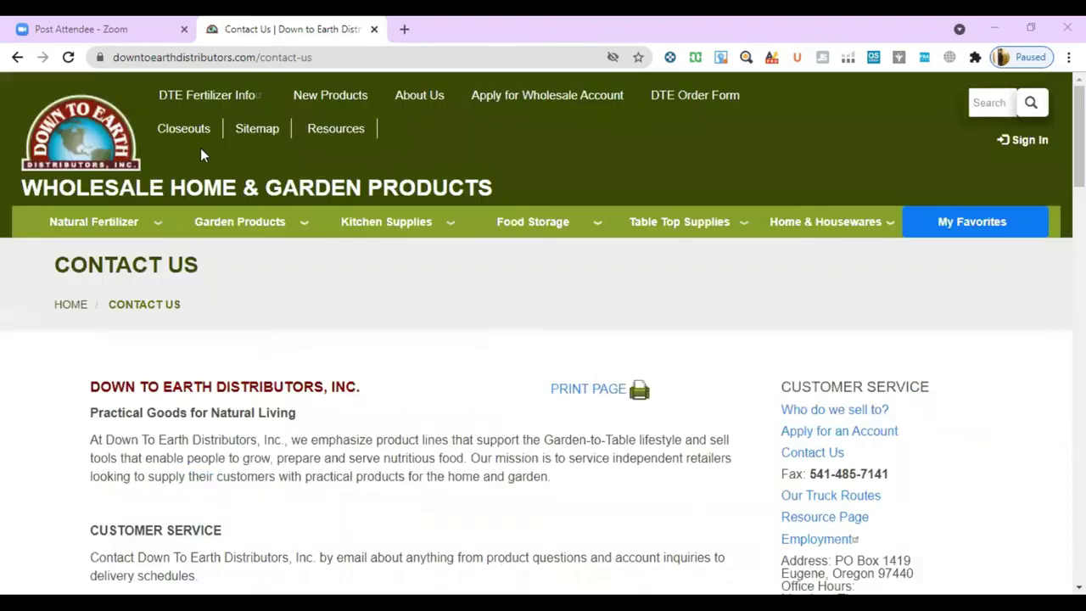
pyautogui.click(89, 145)
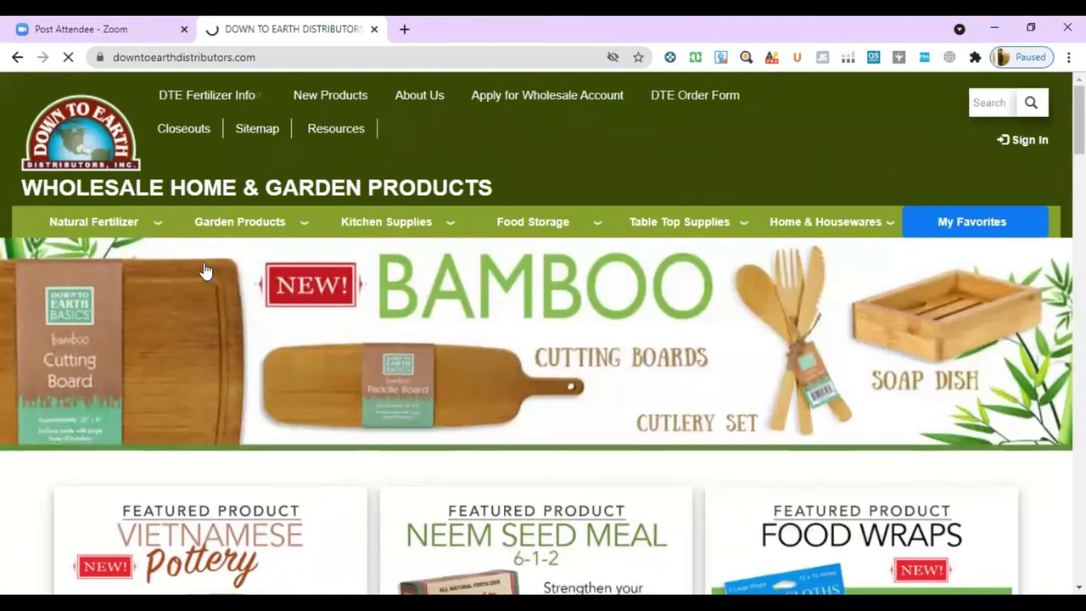
pyautogui.scroll(-10, 211, 272)
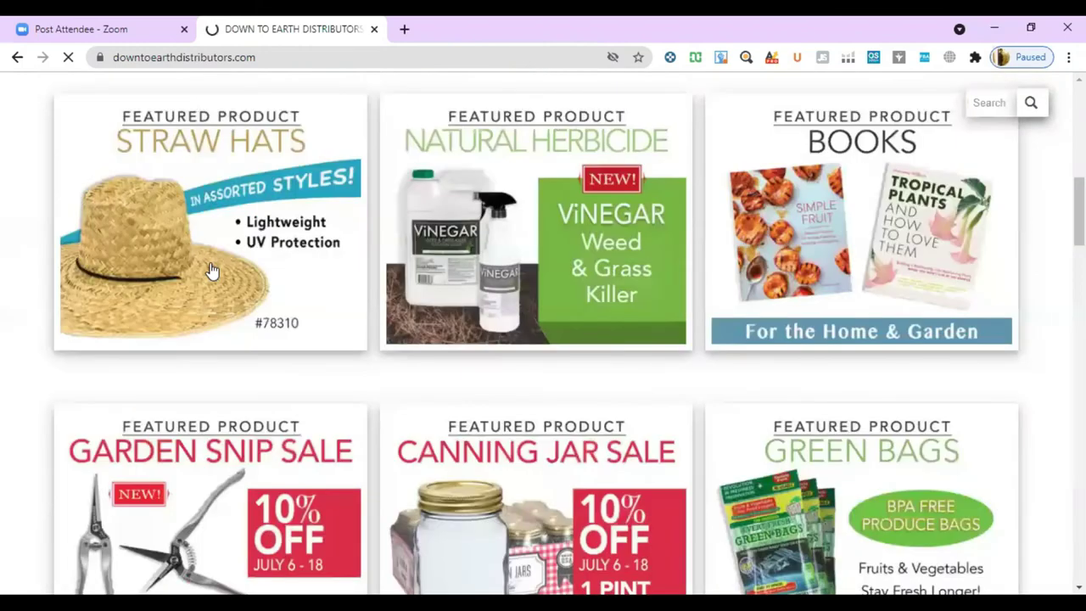
# - Look through the home page's featured products and the full New Home and Garden Products list
pyautogui.scroll(10, 212, 270)
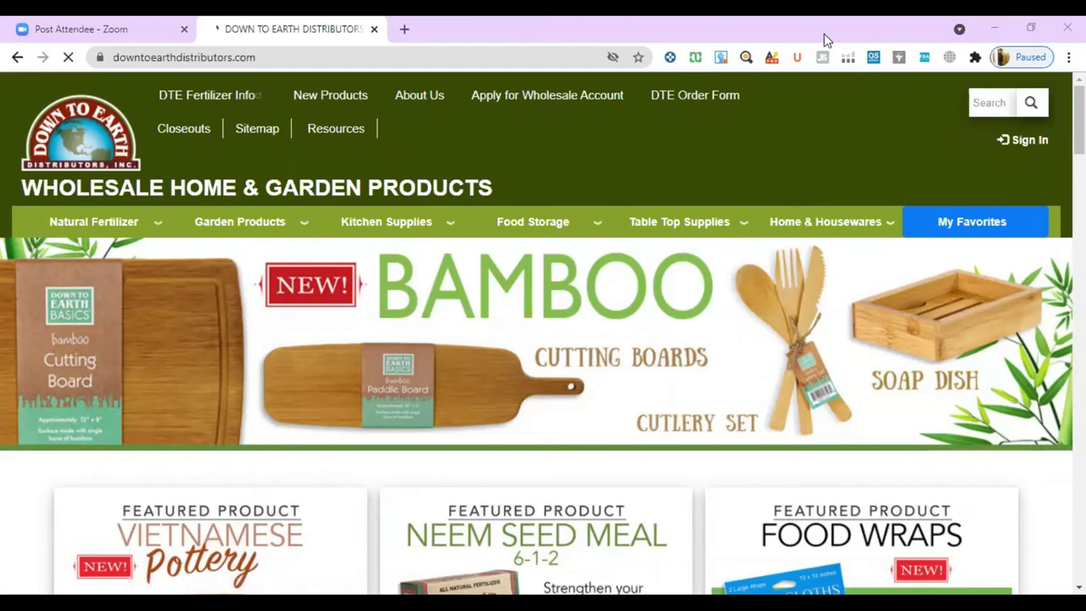
pyautogui.scroll(-3, 367, 309)
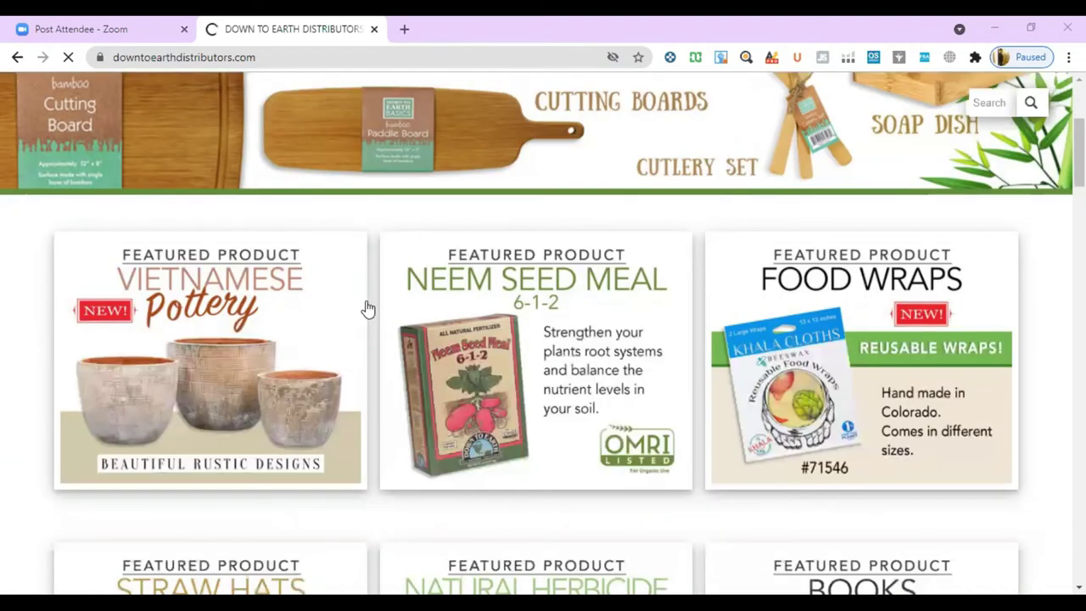
pyautogui.scroll(-8, 367, 309)
pyautogui.scroll(-6, 368, 308)
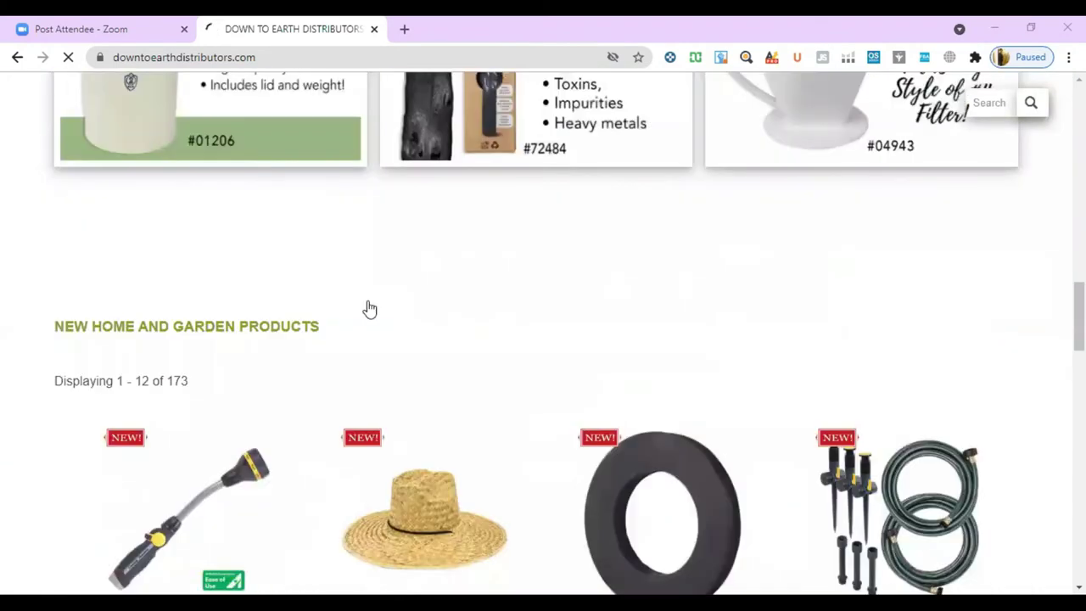
pyautogui.scroll(-3, 369, 309)
pyautogui.scroll(-1, 370, 309)
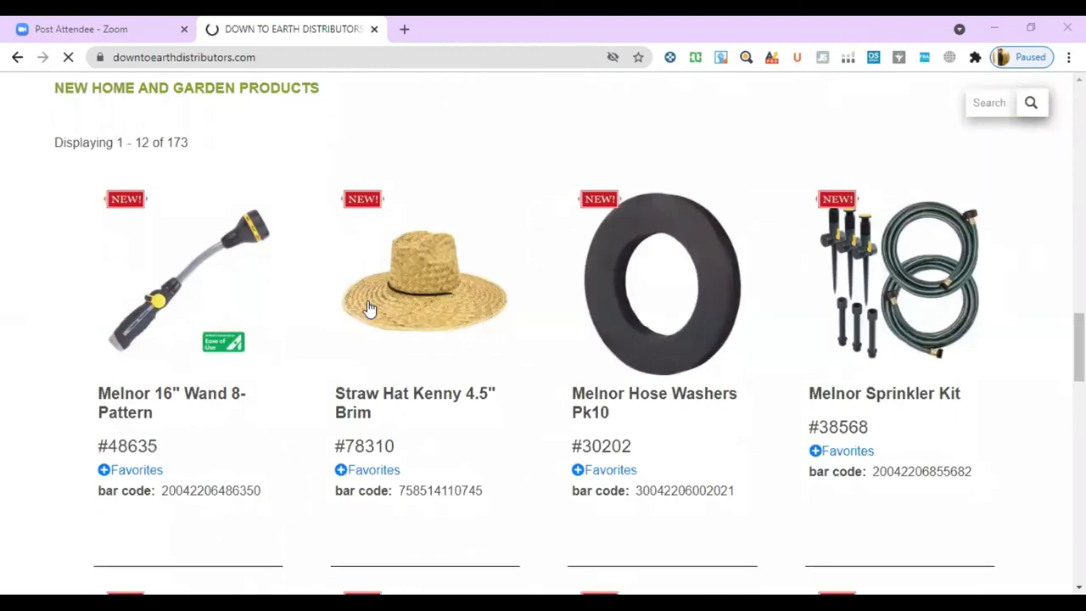
pyautogui.scroll(-5, 369, 309)
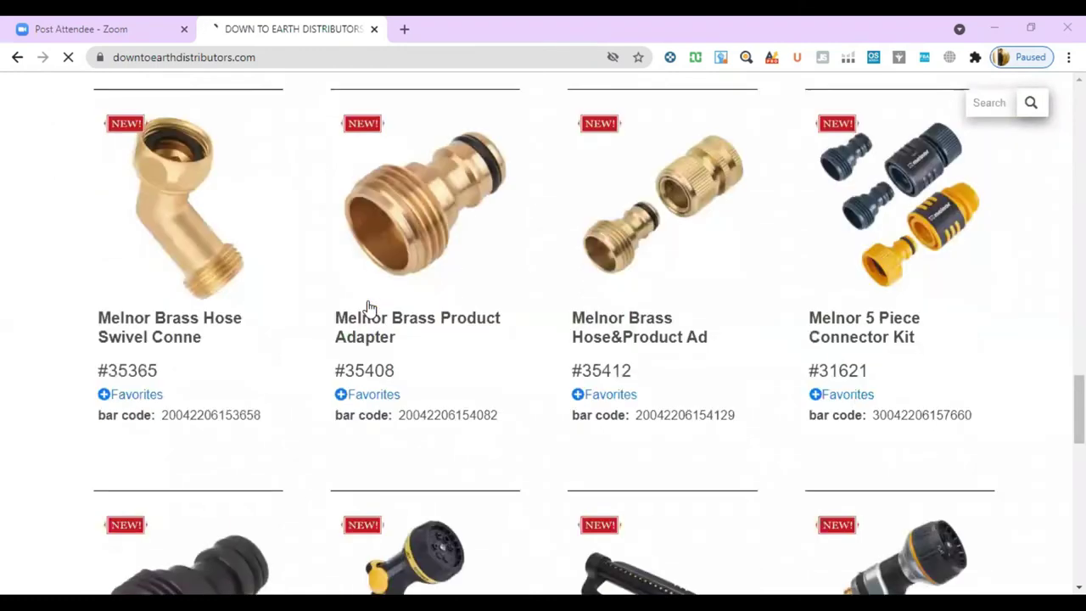
pyautogui.scroll(-4, 369, 309)
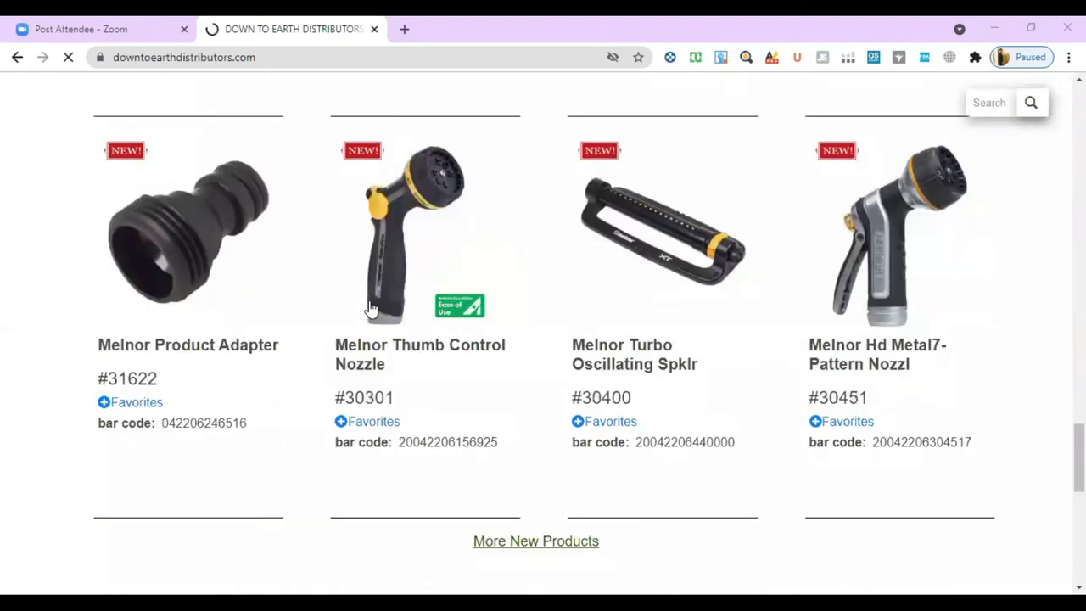
pyautogui.scroll(8, 369, 309)
pyautogui.scroll(2, 371, 307)
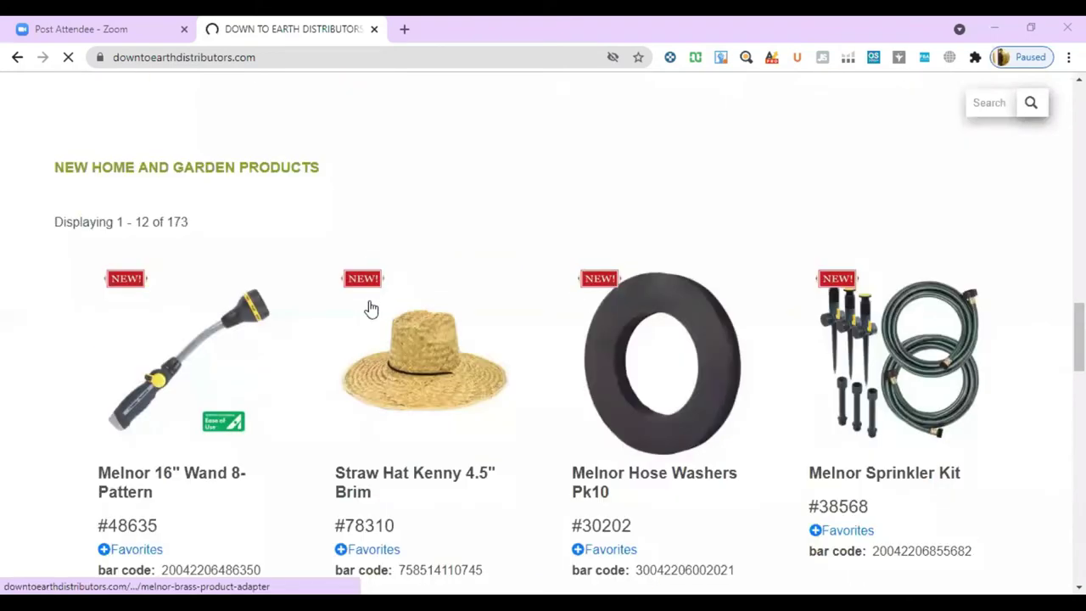
pyautogui.scroll(5, 371, 309)
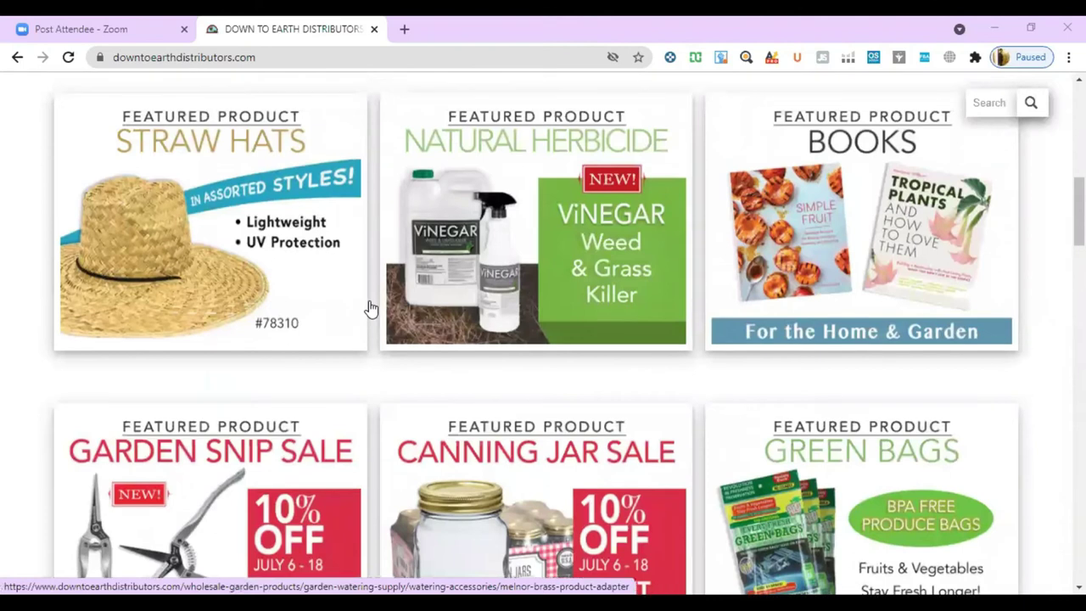
pyautogui.scroll(6, 371, 309)
pyautogui.scroll(2, 369, 308)
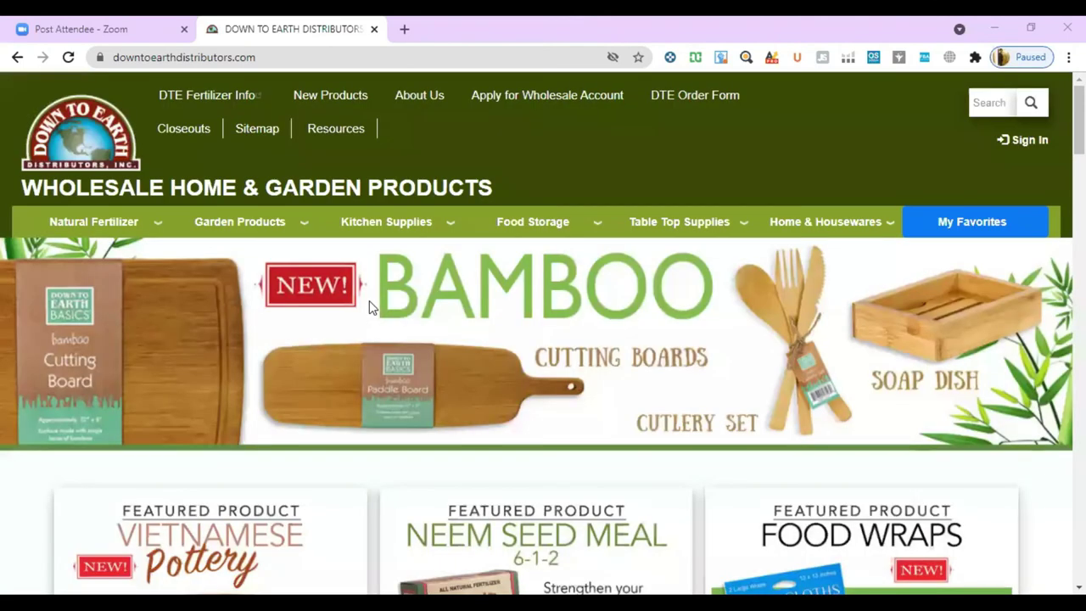
# - Examine the home page from the bamboo banner down to the category, customer service and account links in the footer
pyautogui.scroll(-5, 371, 309)
pyautogui.scroll(-3, 371, 309)
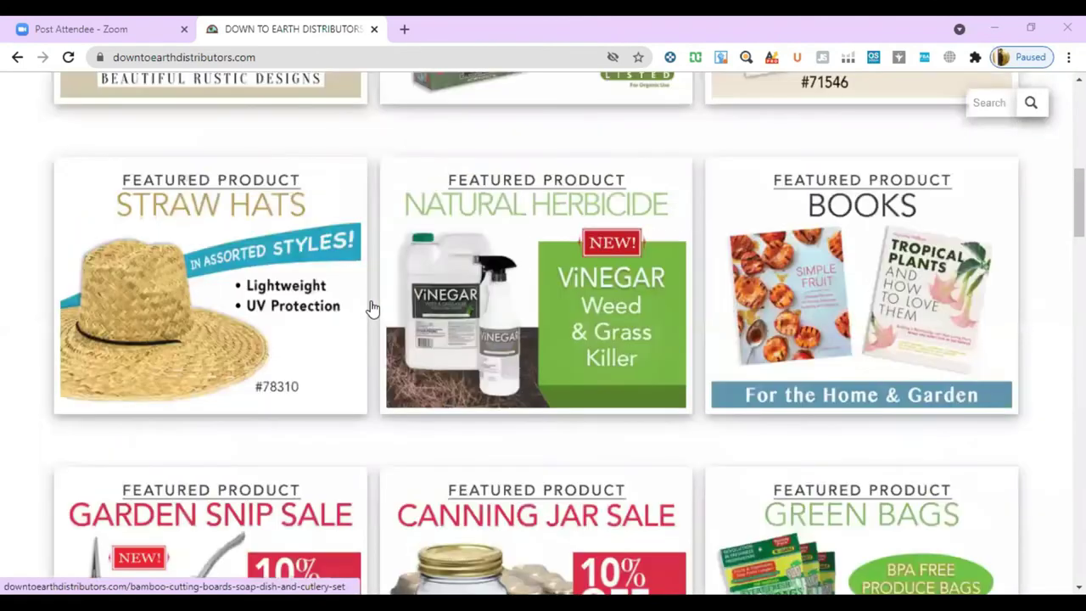
pyautogui.scroll(-2, 370, 307)
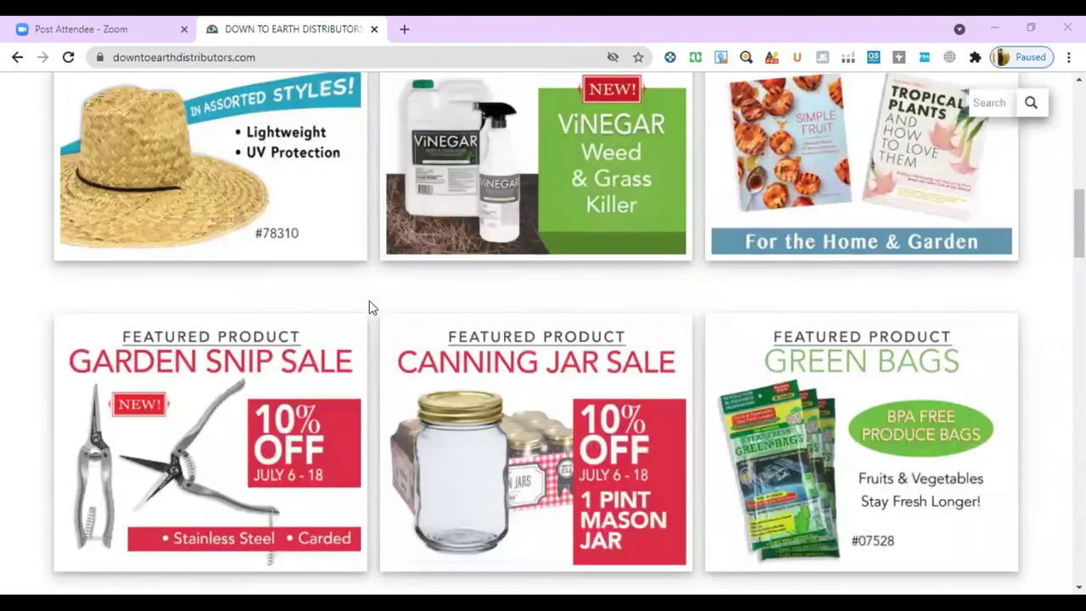
pyautogui.scroll(-4, 369, 307)
pyautogui.scroll(3, 369, 307)
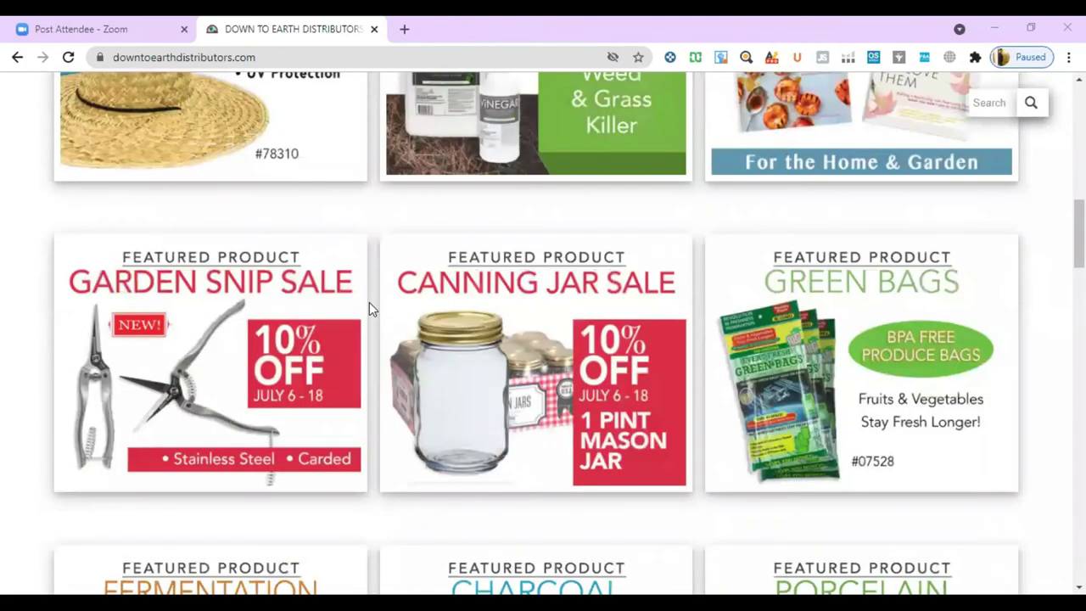
pyautogui.scroll(6, 369, 308)
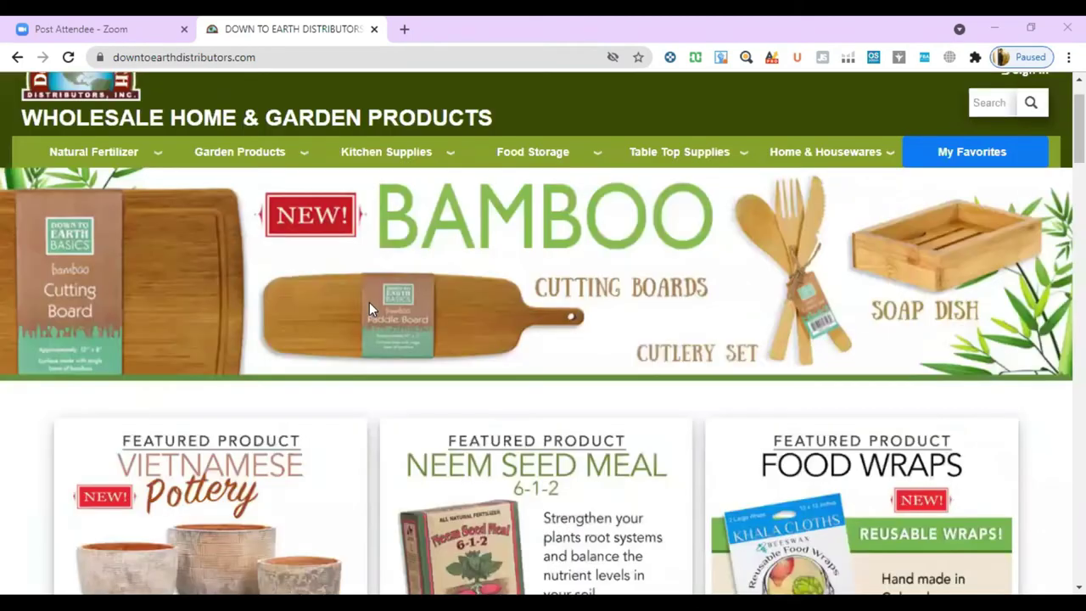
pyautogui.scroll(1, 369, 309)
pyautogui.scroll(-8, 369, 302)
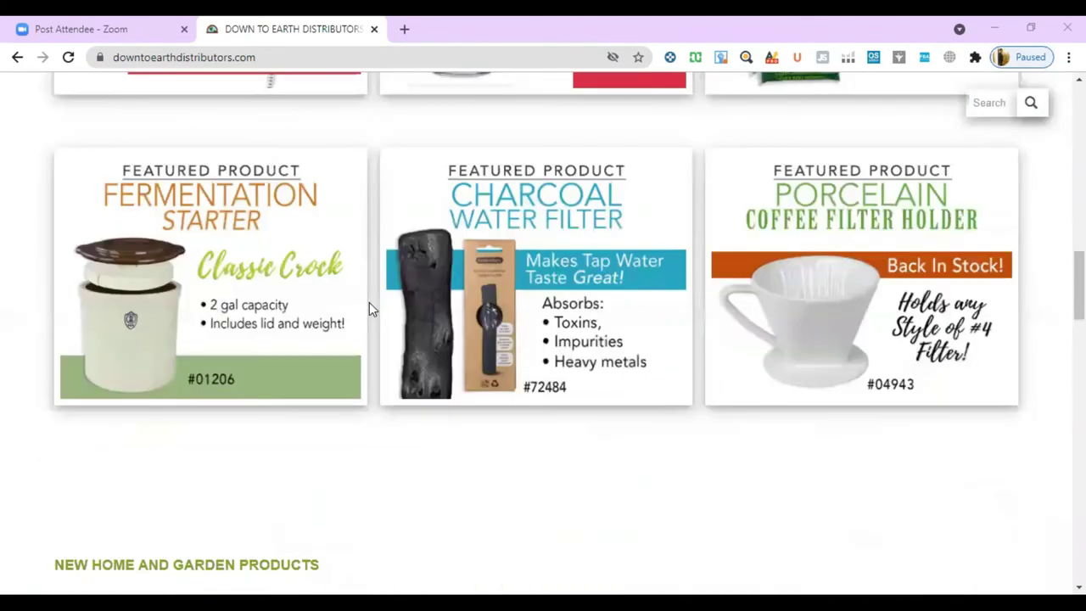
pyautogui.scroll(-4, 367, 300)
pyautogui.scroll(-6, 368, 301)
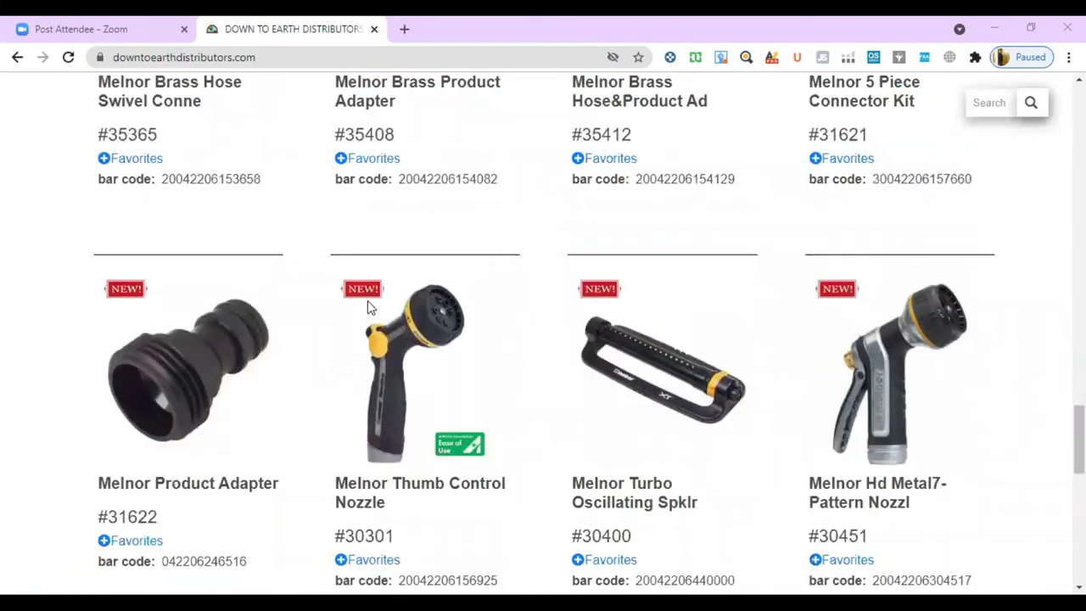
pyautogui.scroll(-10, 367, 300)
pyautogui.scroll(-2, 368, 301)
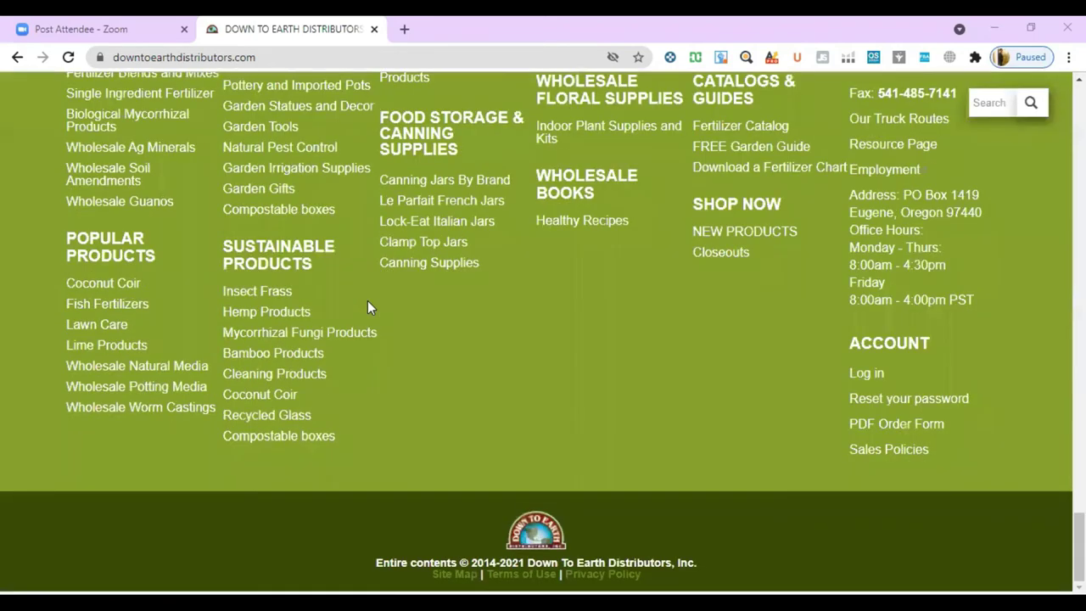
pyautogui.scroll(5, 367, 302)
pyautogui.scroll(4, 370, 307)
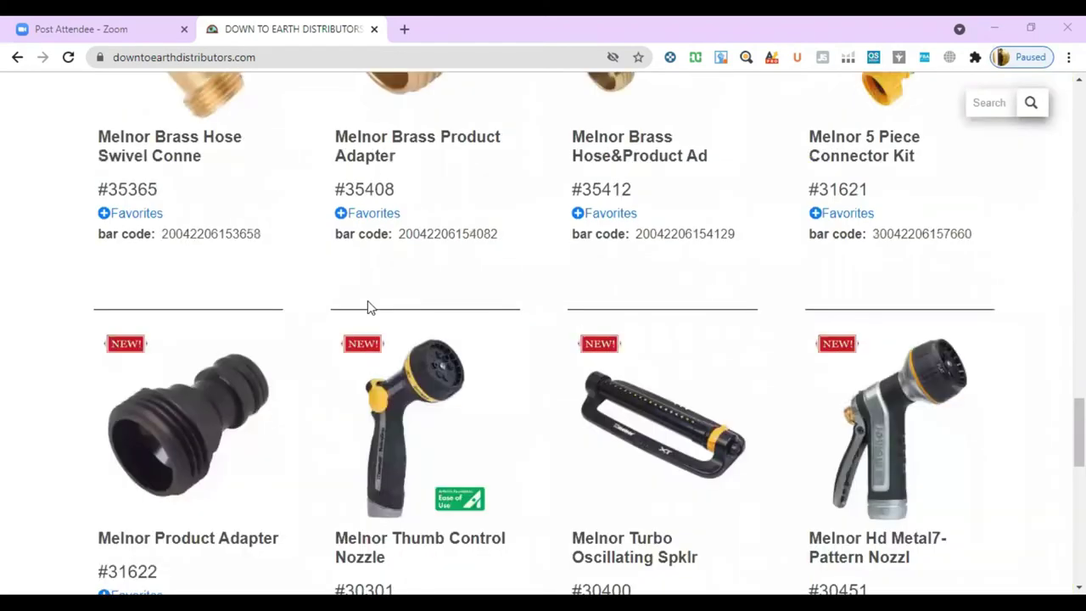
pyautogui.scroll(1, 367, 307)
pyautogui.scroll(10, 367, 300)
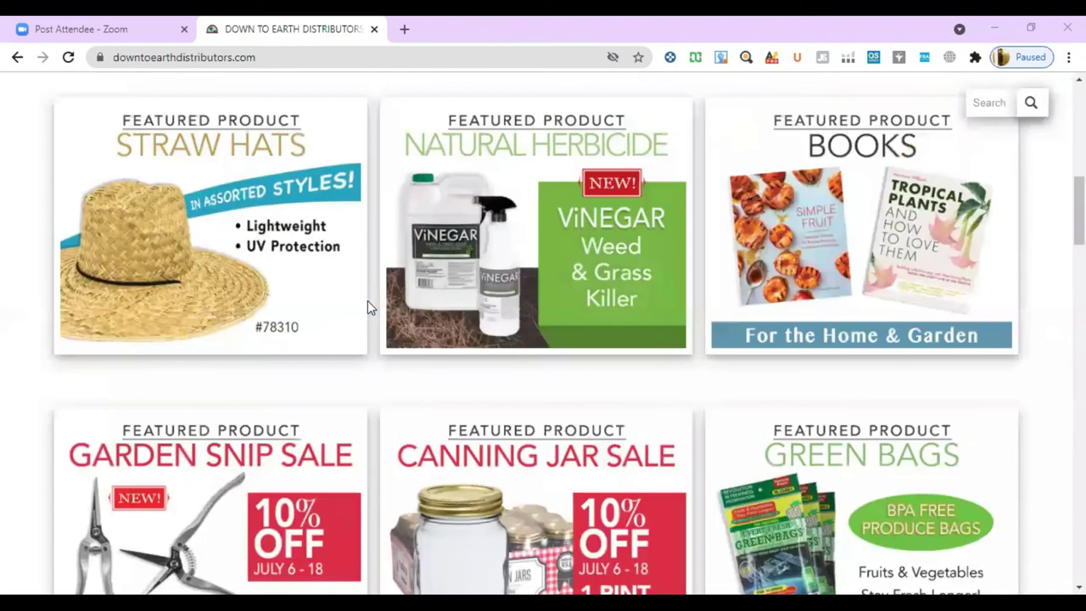
pyautogui.scroll(4, 284, 131)
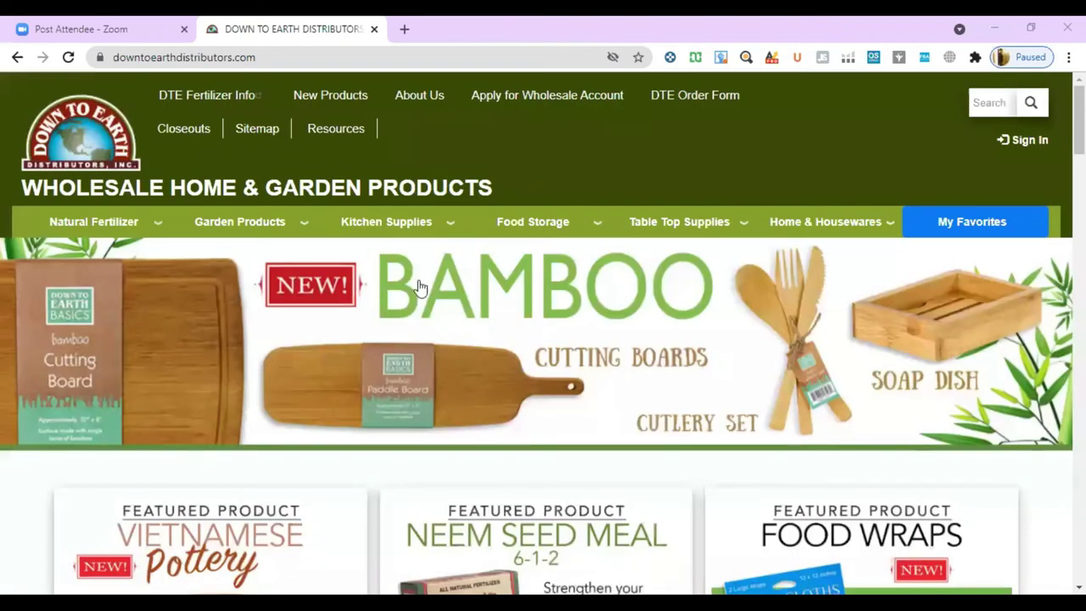
pyautogui.scroll(-7, 418, 286)
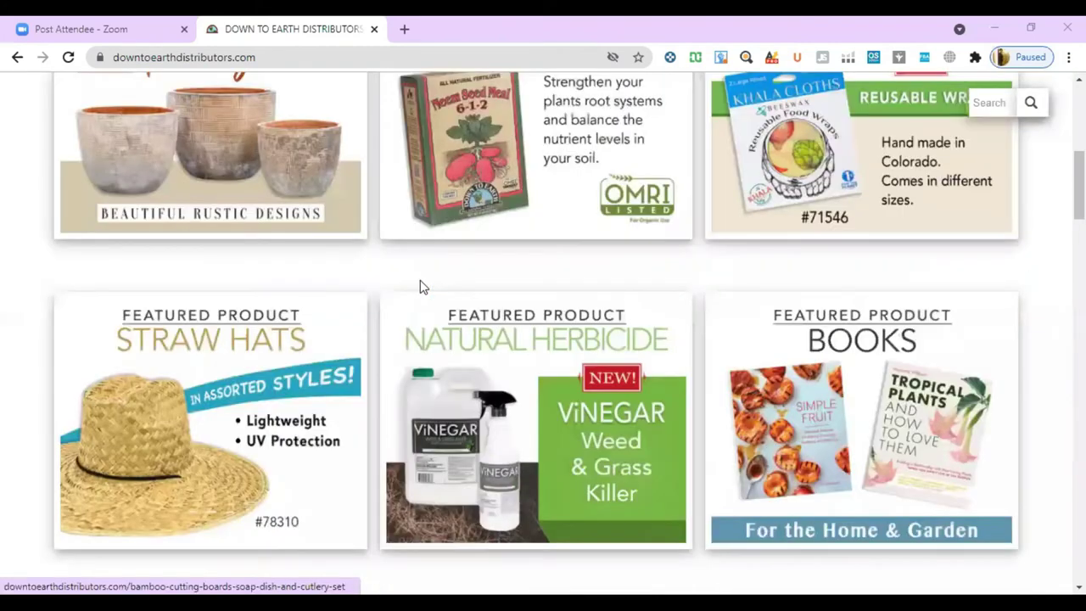
pyautogui.scroll(-6, 418, 287)
pyautogui.scroll(-1, 418, 287)
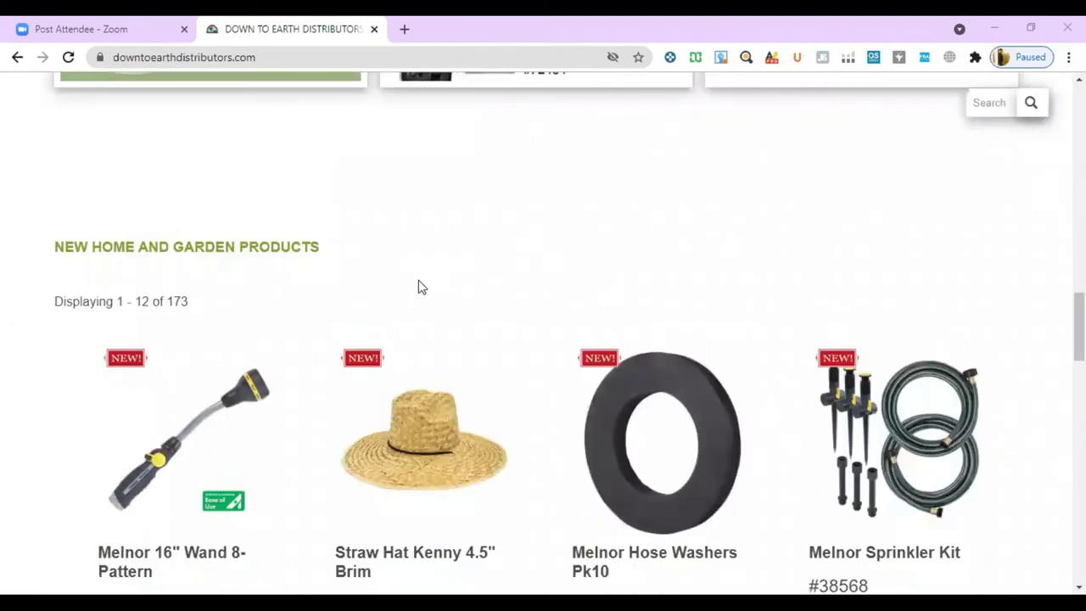
pyautogui.scroll(-5, 418, 286)
pyautogui.scroll(8, 417, 286)
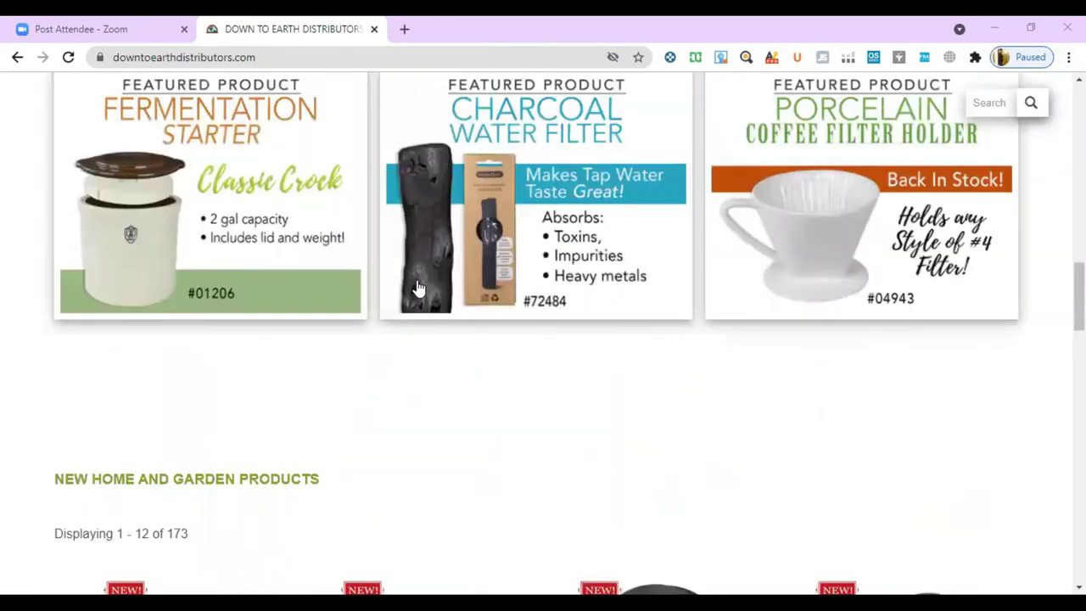
pyautogui.scroll(3, 418, 287)
pyautogui.scroll(2, 418, 286)
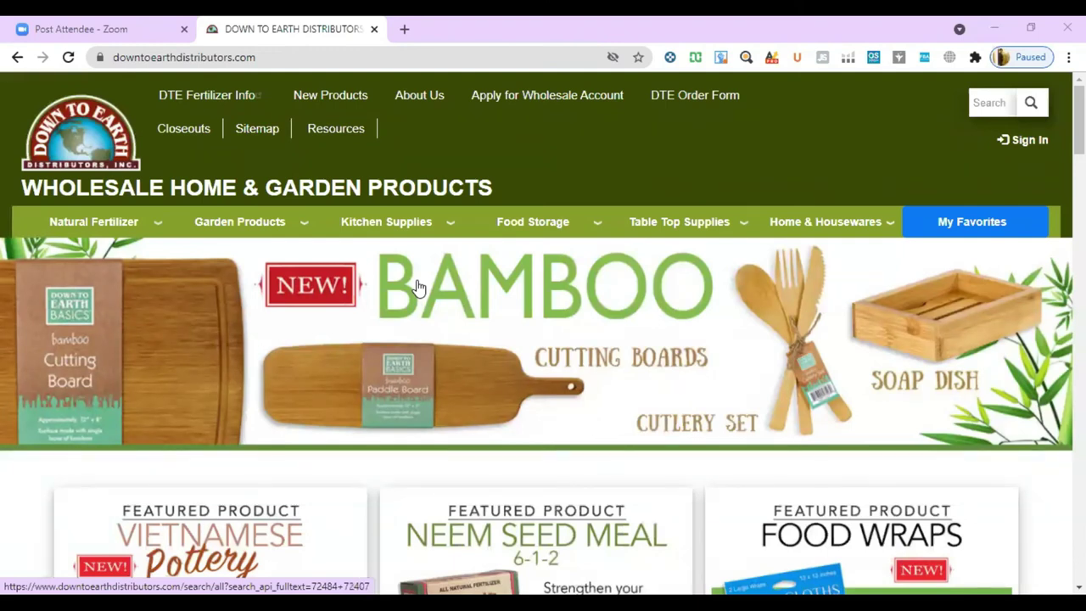
pyautogui.scroll(-2, 416, 287)
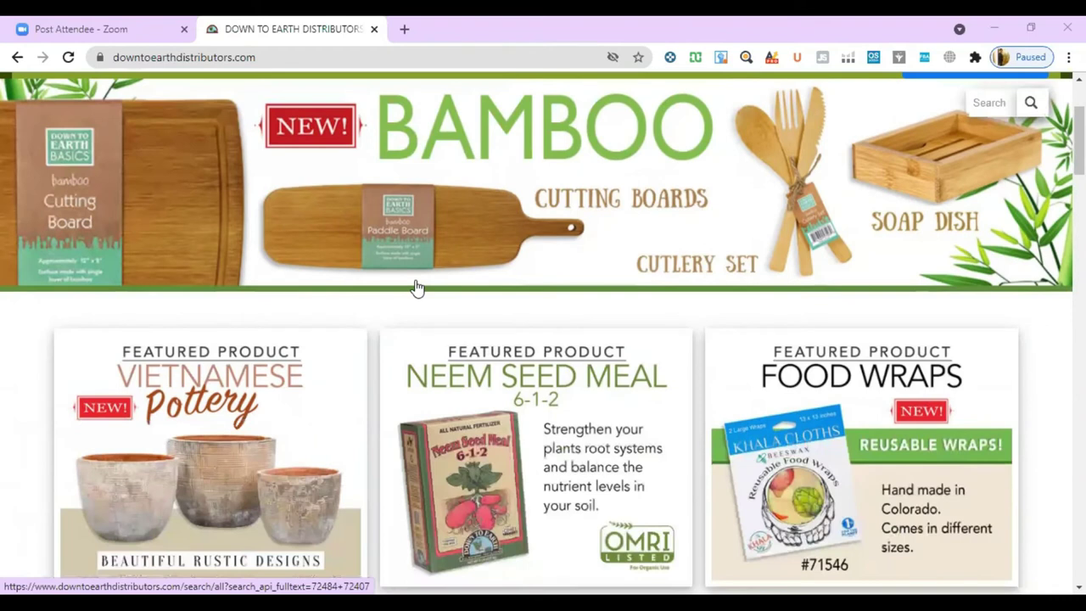
pyautogui.scroll(-1, 417, 287)
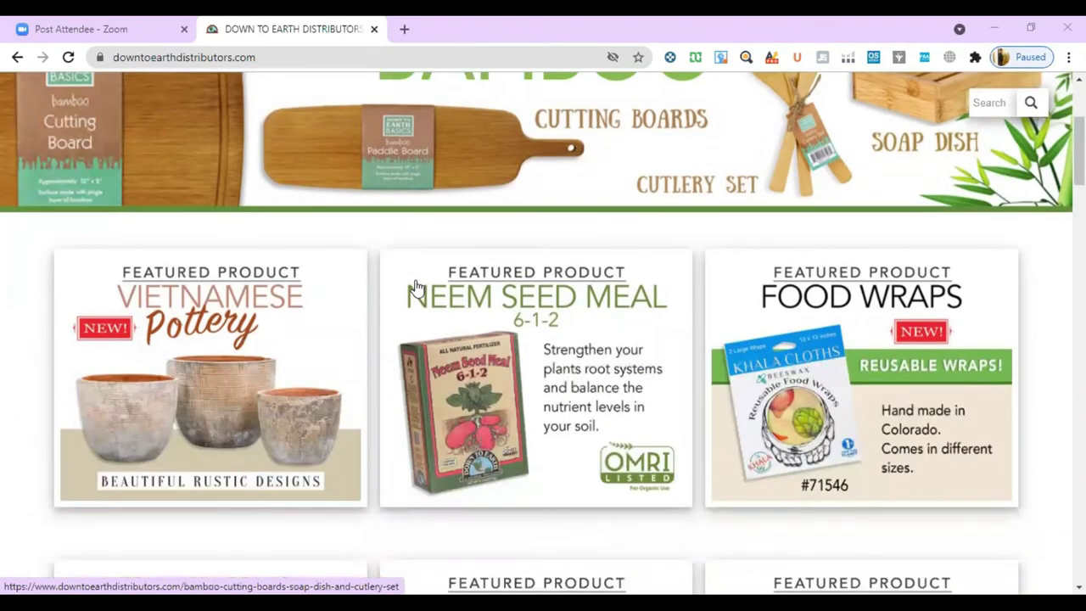
pyautogui.scroll(-15, 417, 287)
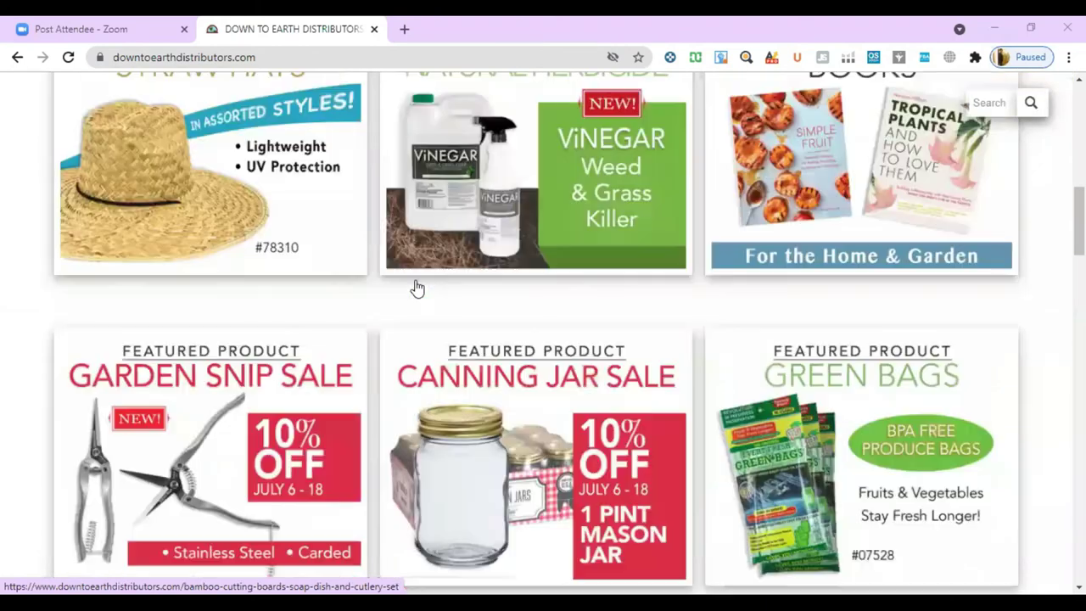
pyautogui.scroll(-10, 417, 287)
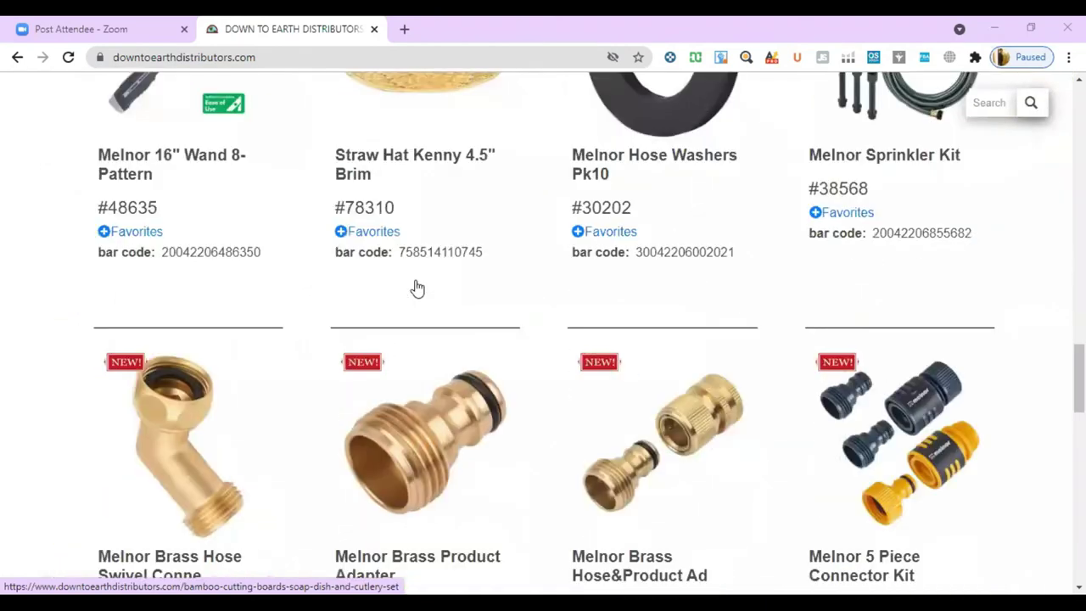
pyautogui.scroll(-8, 417, 288)
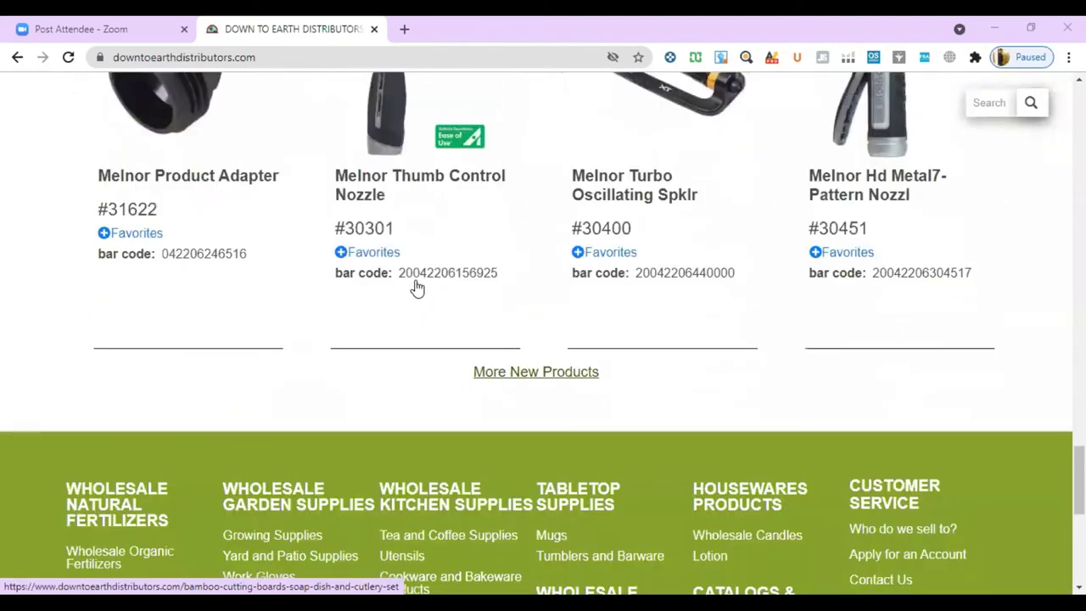
pyautogui.scroll(18, 415, 285)
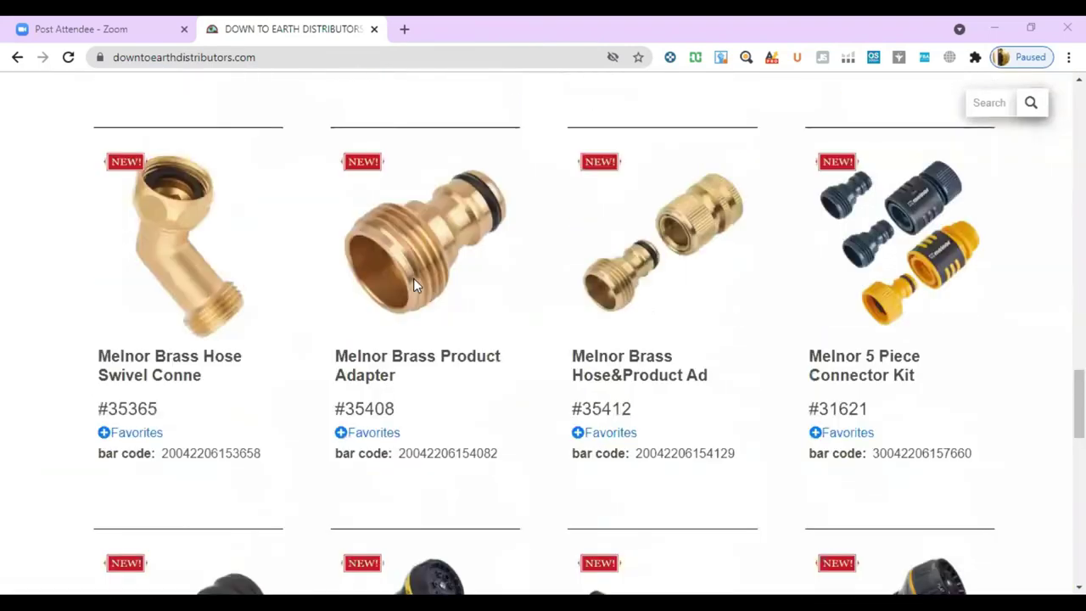
pyautogui.scroll(15, 415, 285)
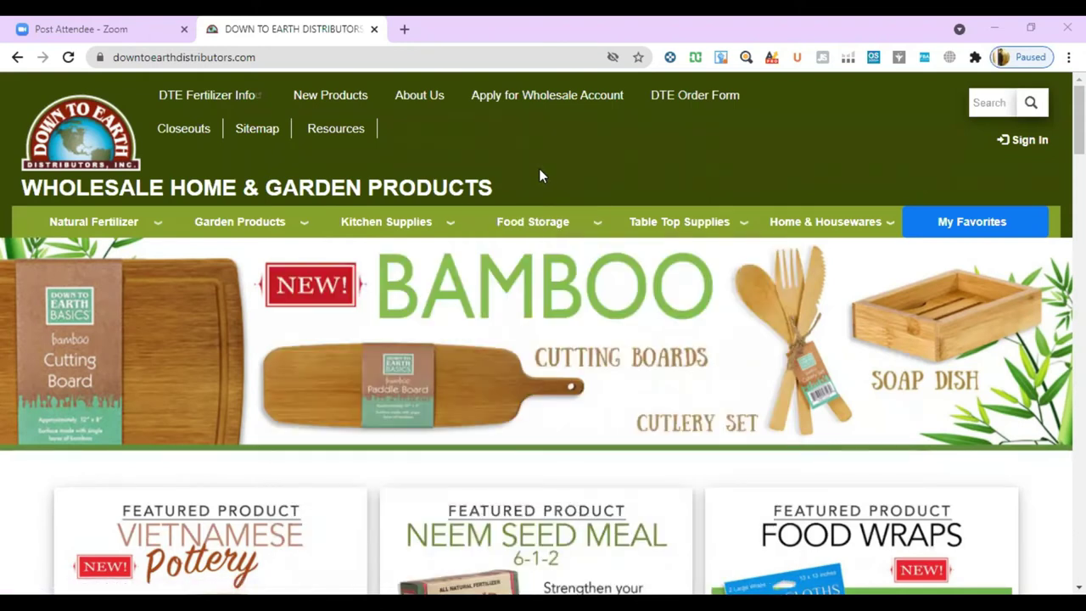
# - Open a new browser tab, keeping the Down to Earth Distributors home page open
pyautogui.scroll(-20, 541, 175)
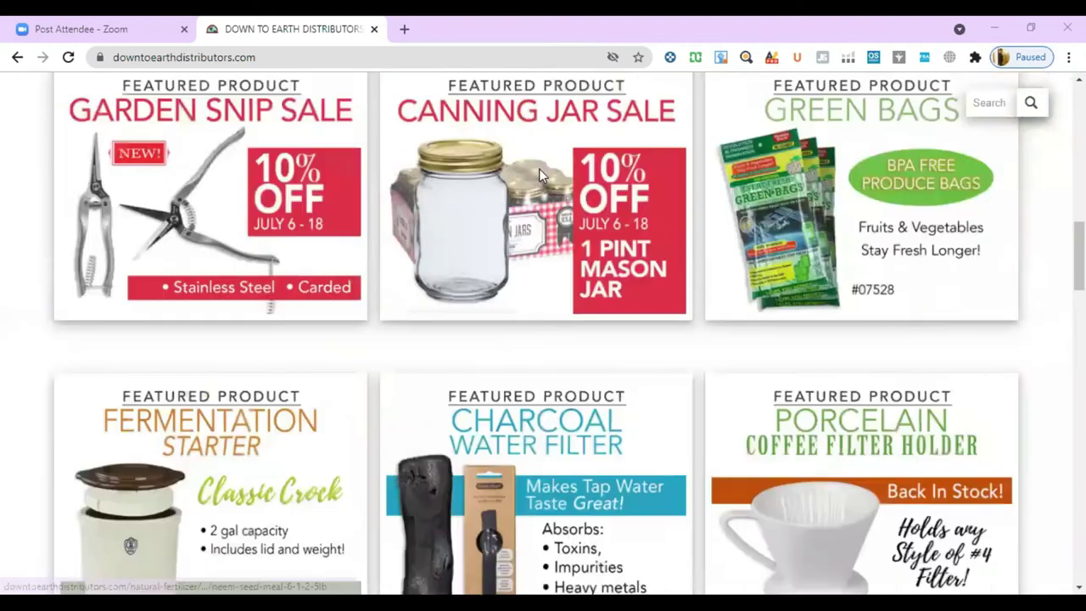
pyautogui.scroll(-8, 541, 176)
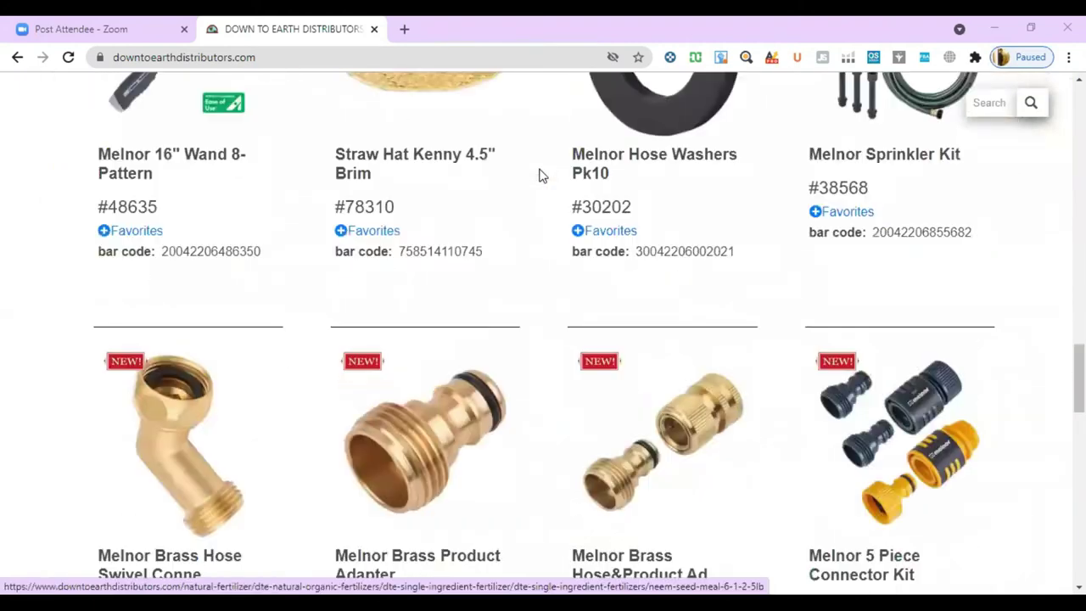
pyautogui.scroll(12, 541, 176)
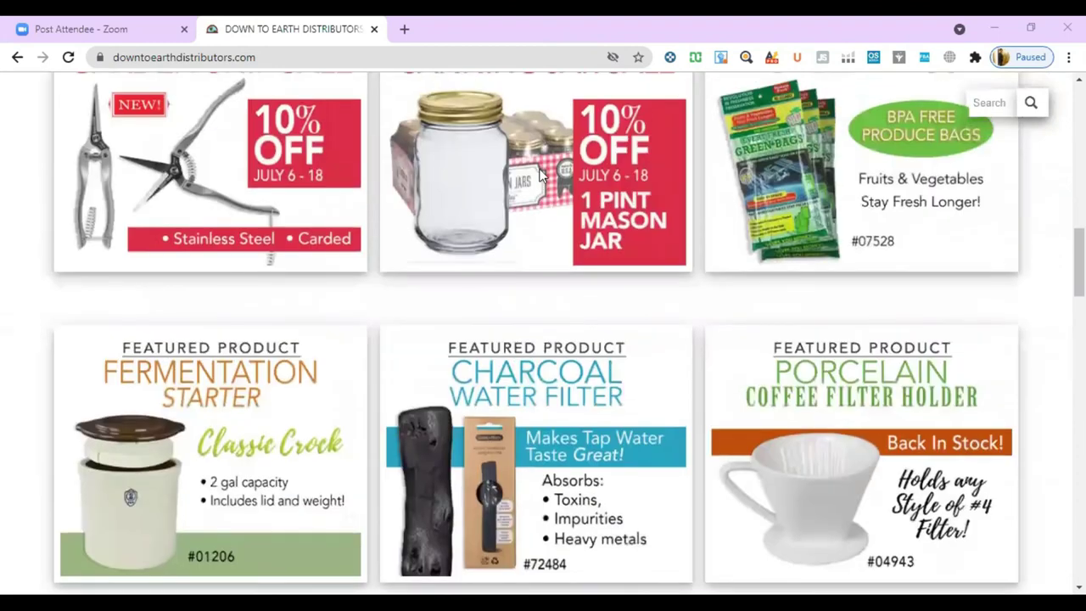
pyautogui.scroll(7, 541, 176)
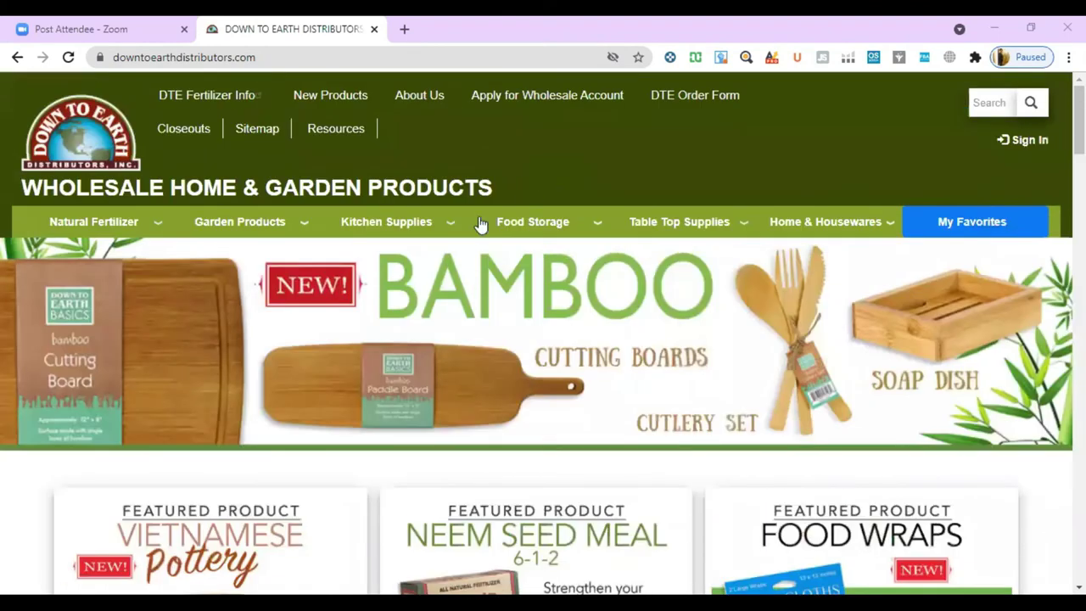
pyautogui.click(404, 31)
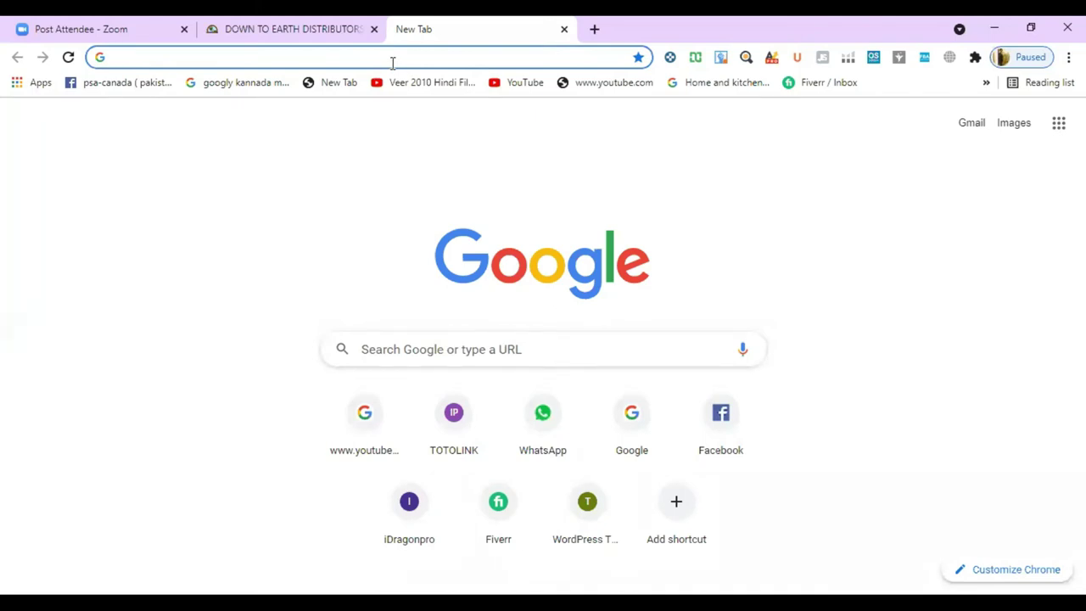
# - Search Google for "directory"
pyautogui.click(471, 349)
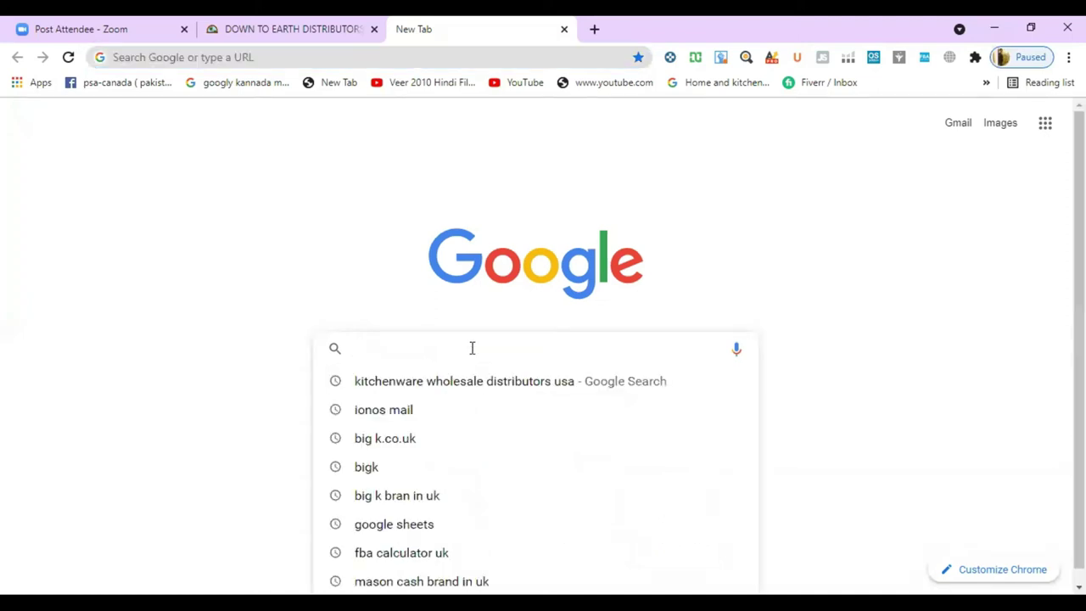
pyautogui.write('dire')
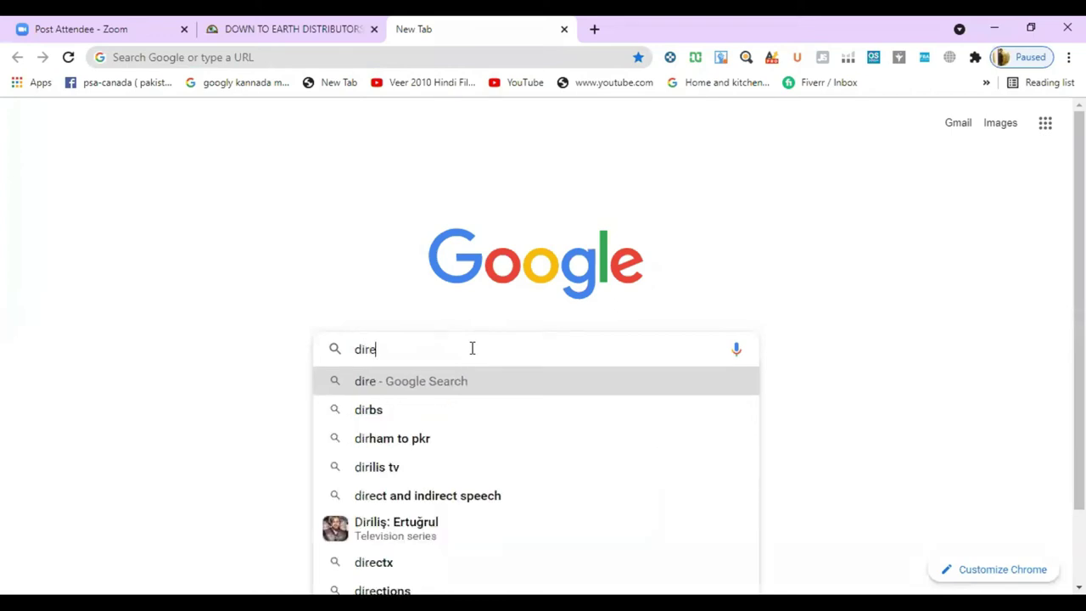
pyautogui.write('c')
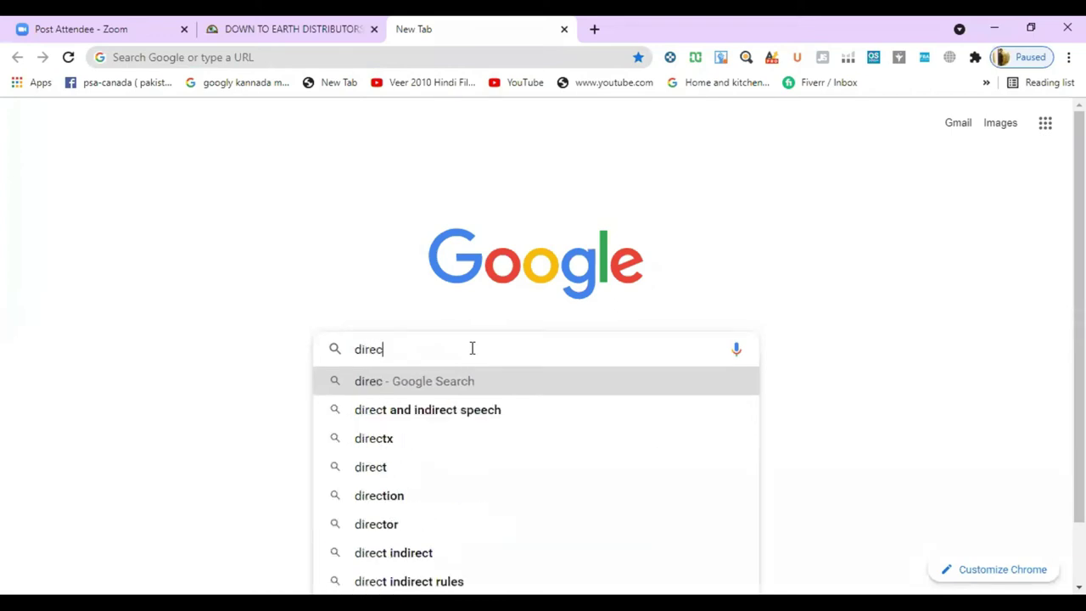
pyautogui.write('tory')
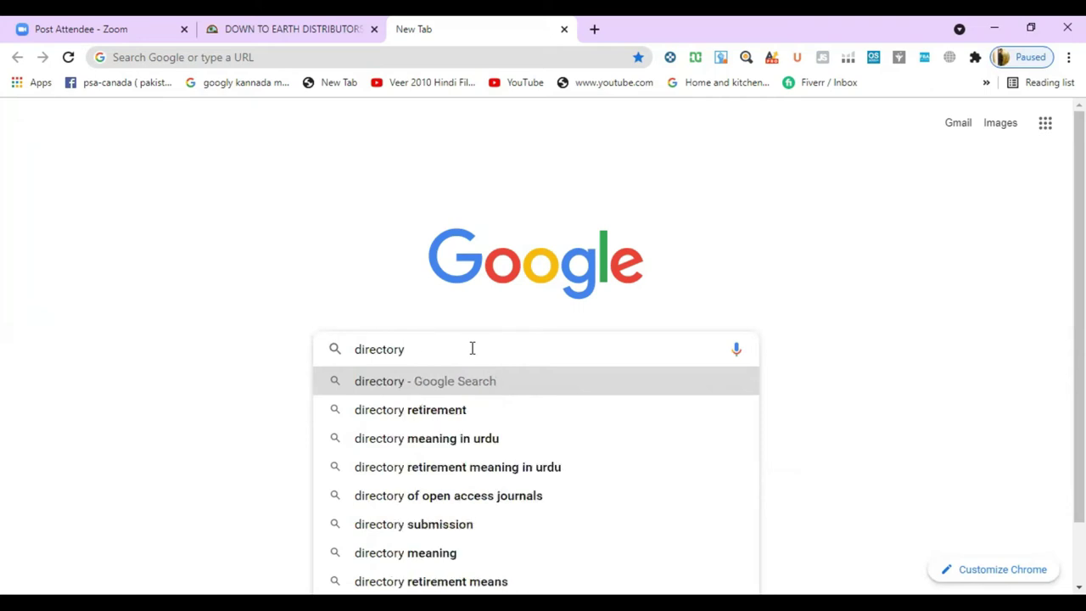
pyautogui.press('Return')
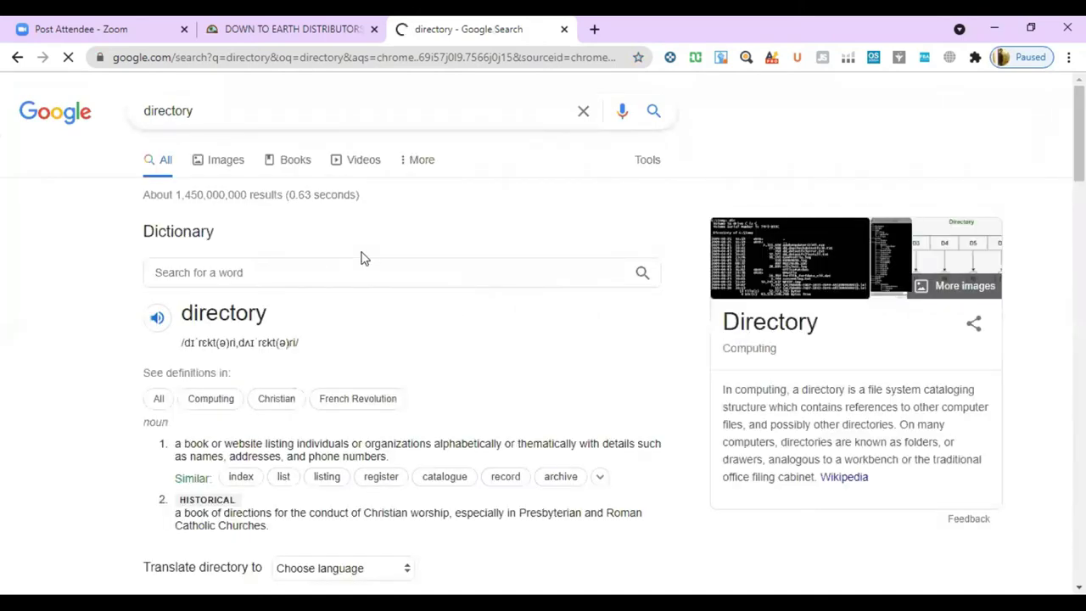
# - Look through the full first page of "directory" results, from the definitions to the related searches
pyautogui.scroll(-5, 361, 258)
pyautogui.scroll(-2, 361, 258)
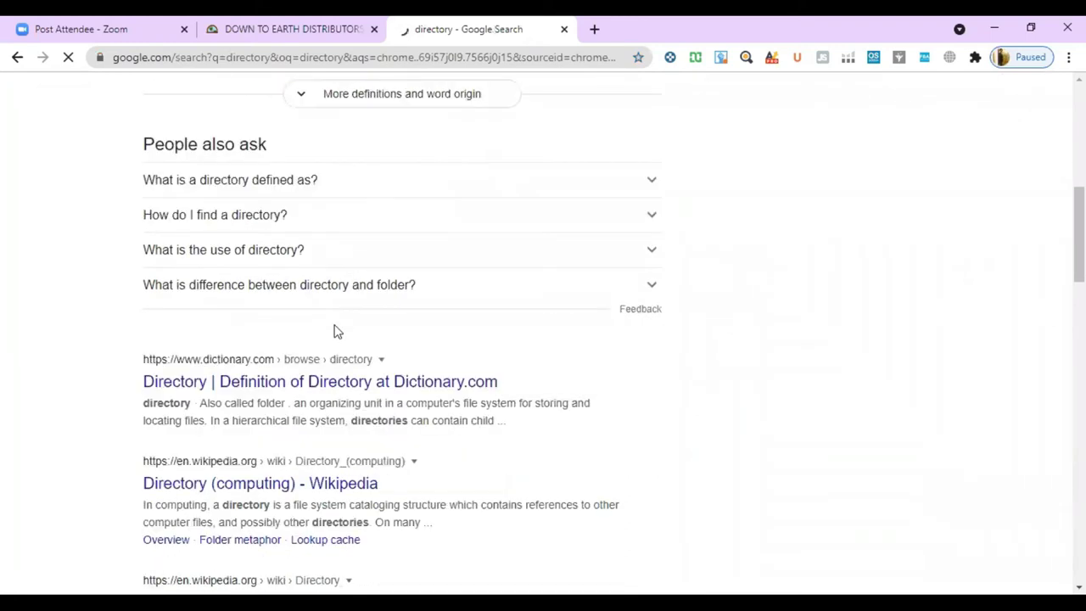
pyautogui.scroll(-5, 409, 387)
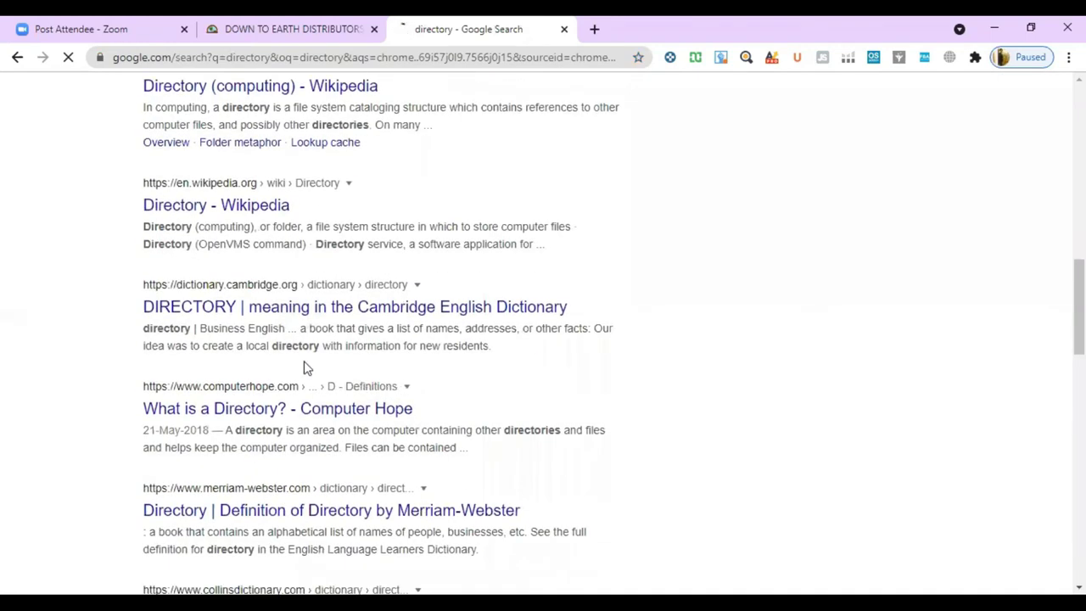
pyautogui.scroll(-4, 293, 454)
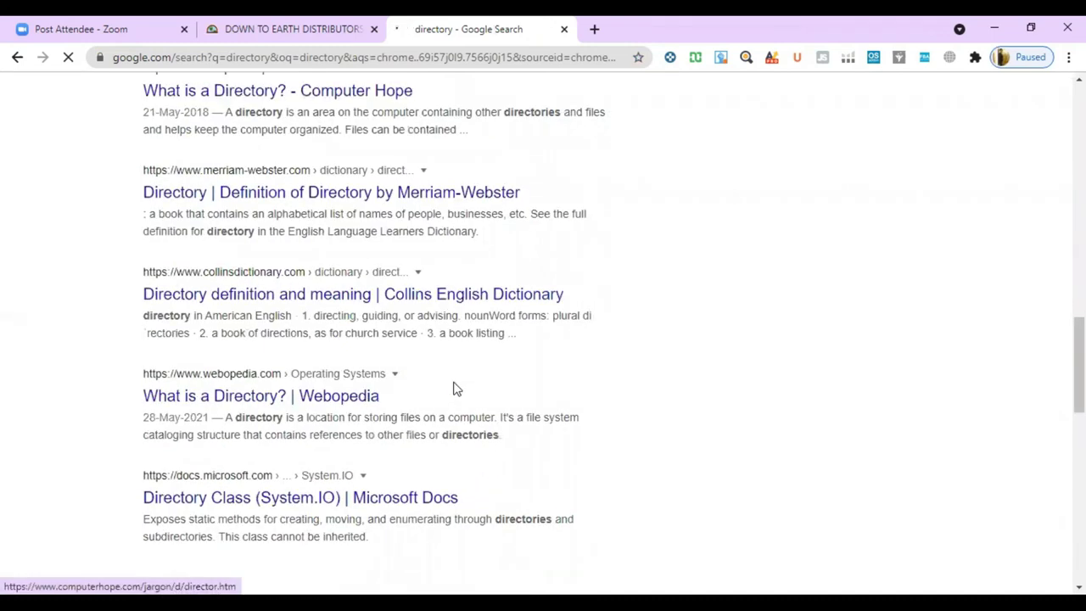
pyautogui.scroll(-8, 453, 389)
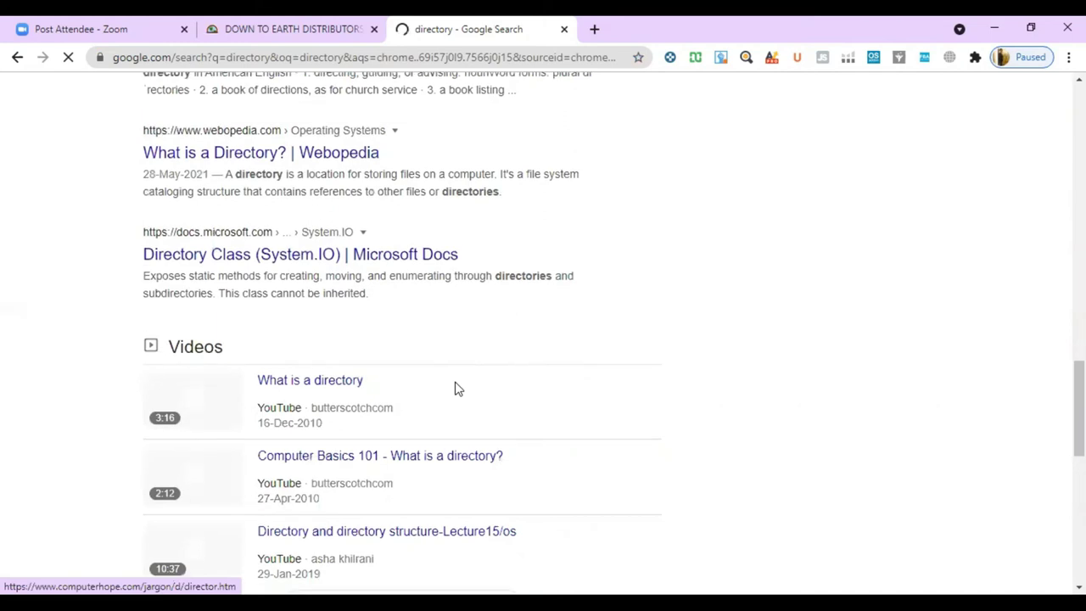
pyautogui.scroll(-2, 456, 387)
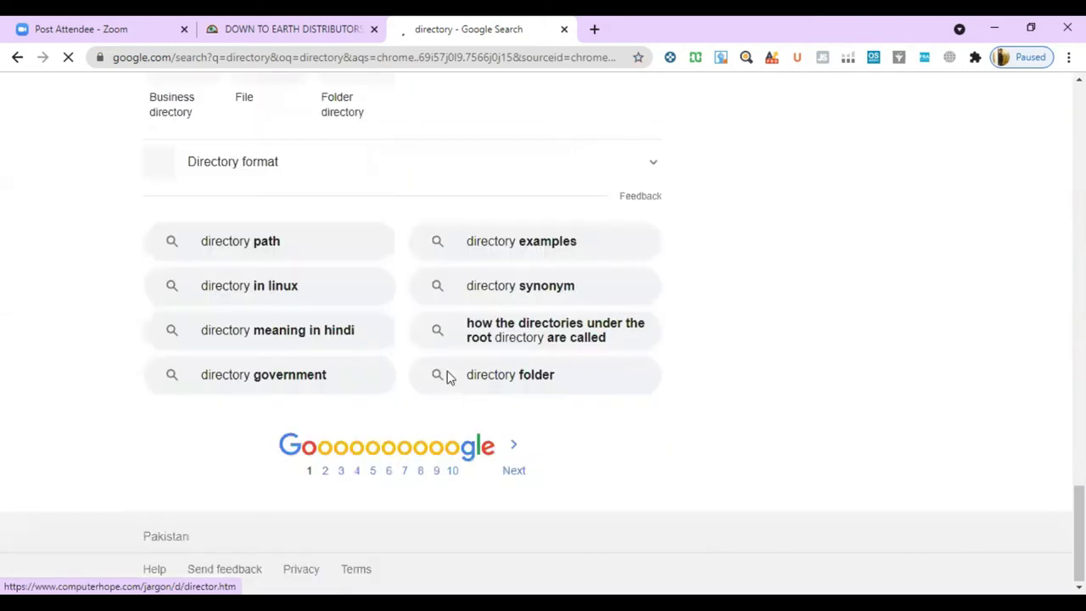
pyautogui.scroll(20, 447, 377)
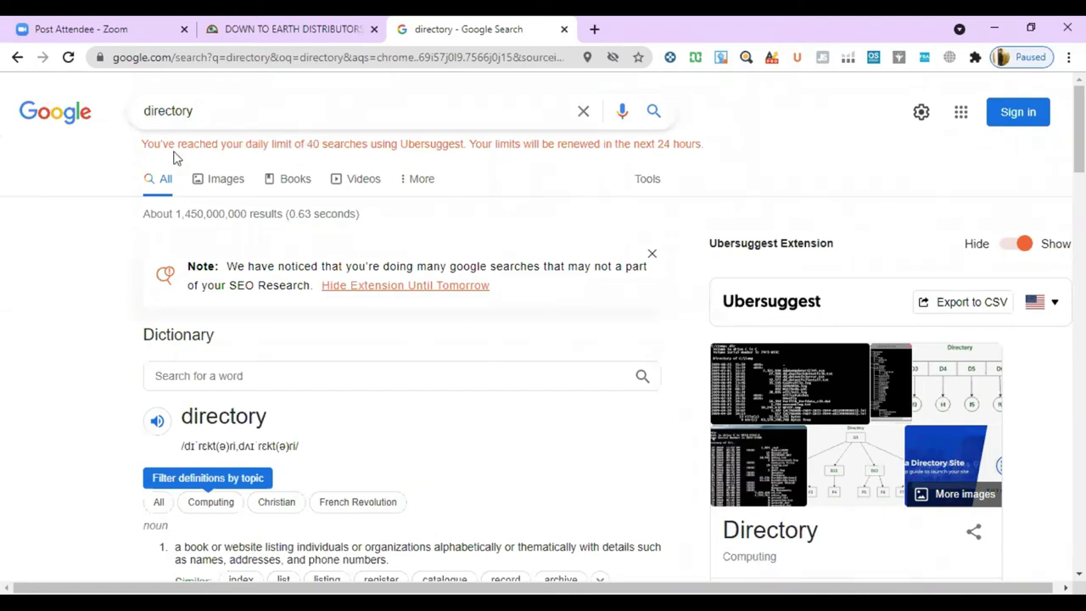
# - Replace the "directory" query with the suggested search "kitchenware wholesale distributors usa" and run it
pyautogui.click(208, 111)
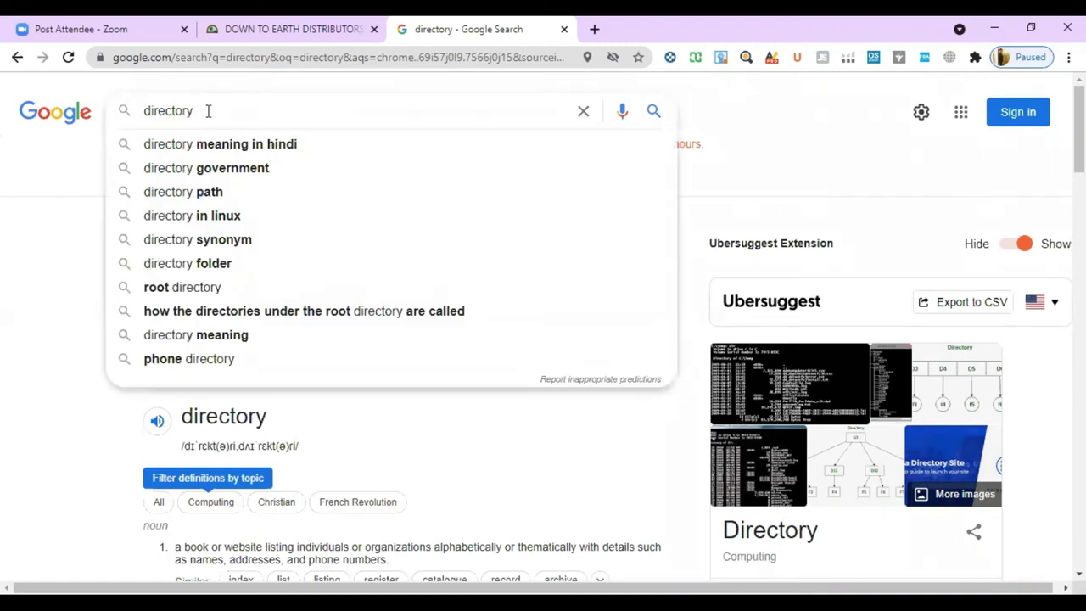
pyautogui.press('BackSpace')
pyautogui.press('BackSpace')
pyautogui.press('BackSpace')
pyautogui.press('BackSpace')
pyautogui.press('BackSpace')
pyautogui.press('BackSpace')
pyautogui.press('BackSpace')
pyautogui.press('BackSpace')
pyautogui.press('BackSpace')
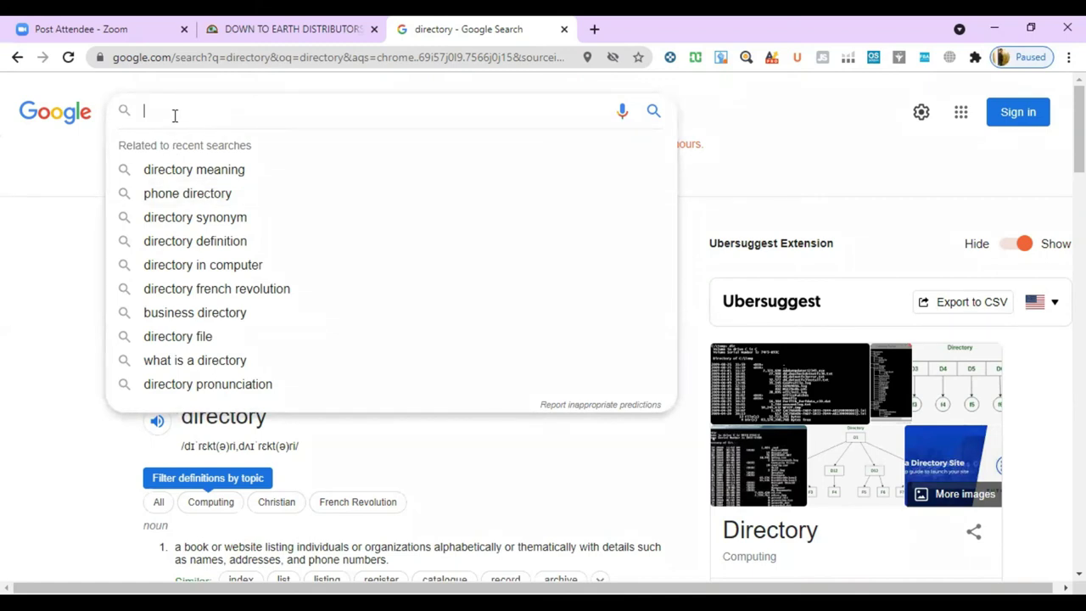
pyautogui.write('ho')
pyautogui.press('BackSpace')
pyautogui.press('BackSpace')
pyautogui.write('kitch')
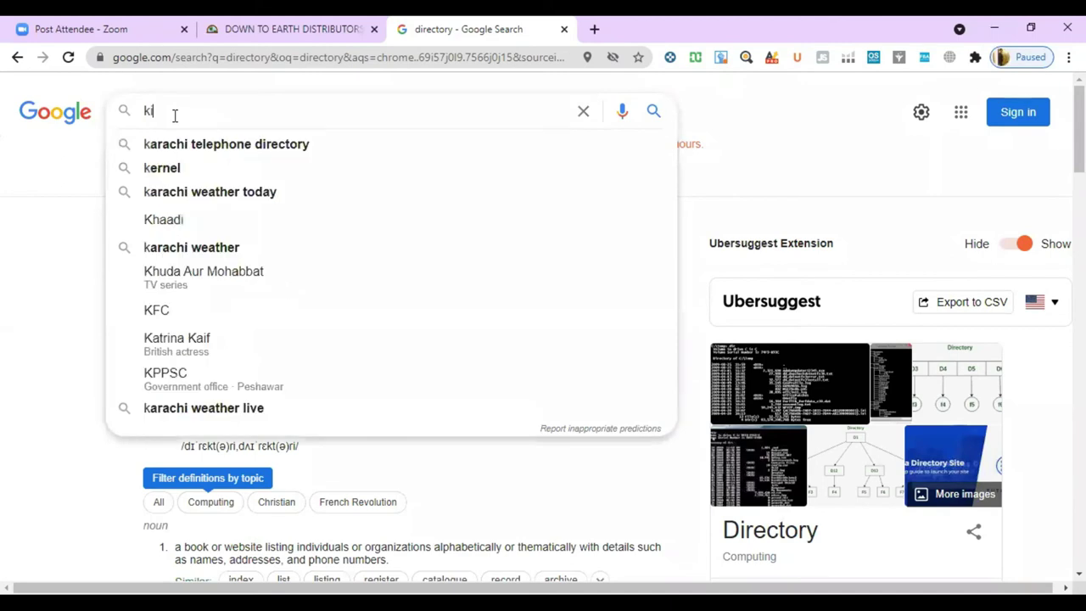
pyautogui.write('enware')
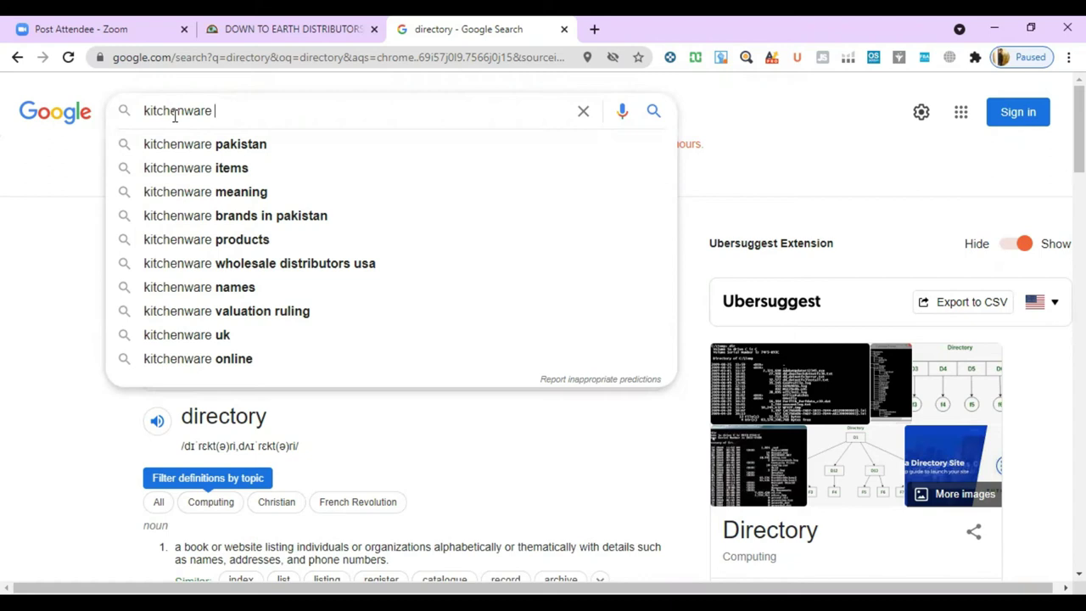
pyautogui.write('wh')
pyautogui.press('BackSpace')
pyautogui.press('BackSpace')
pyautogui.write('wh')
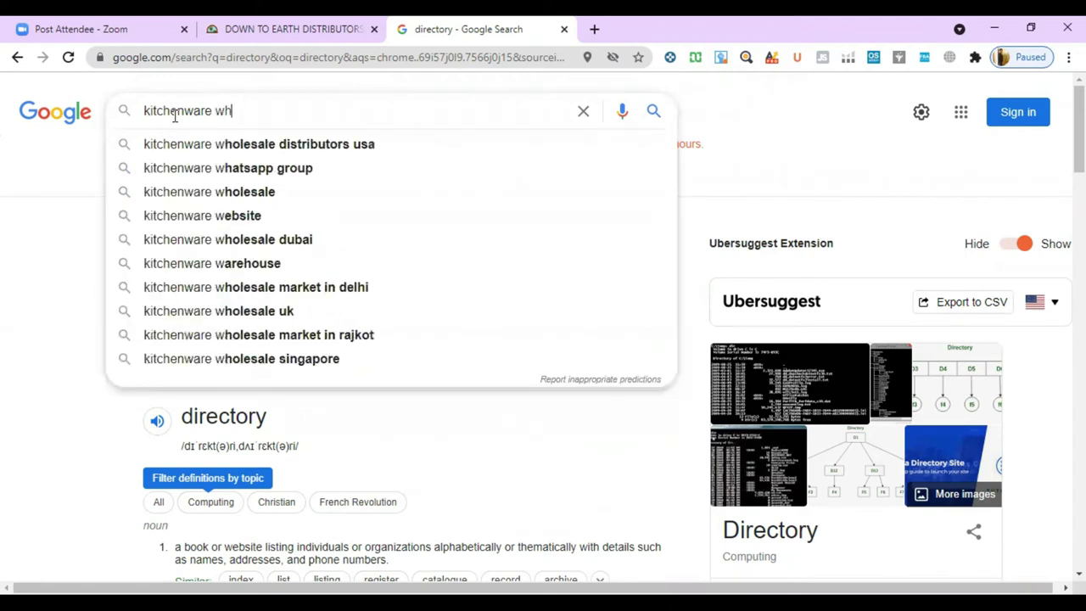
pyautogui.write('olesale')
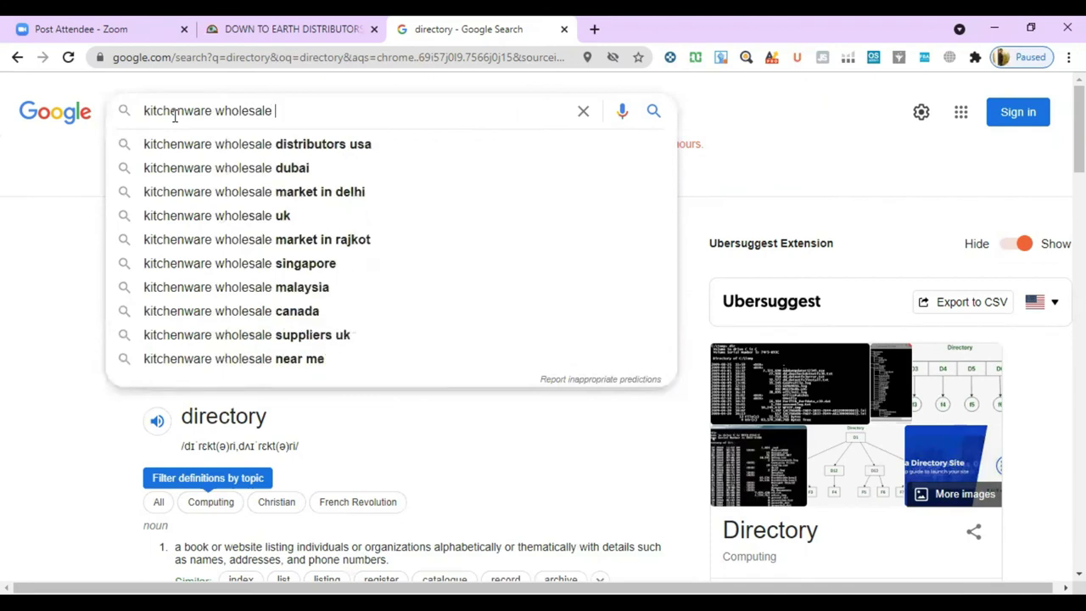
pyautogui.click(288, 143)
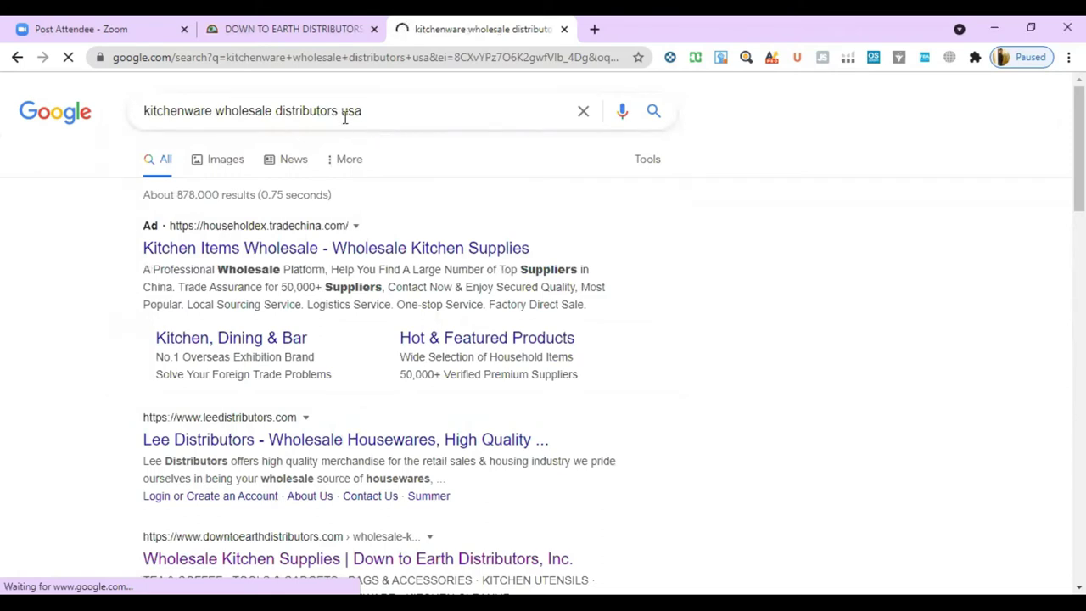
# - Remove "usa" from the end of the kitchenware wholesale distributors query
pyautogui.doubleClick(375, 113)
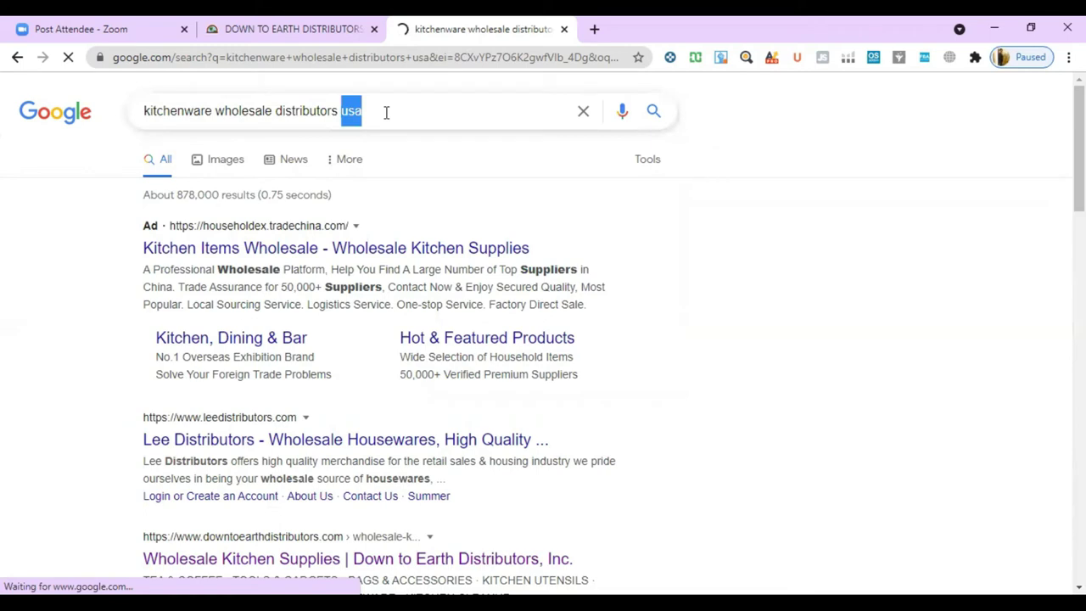
pyautogui.press('BackSpace')
pyautogui.press('BackSpace')
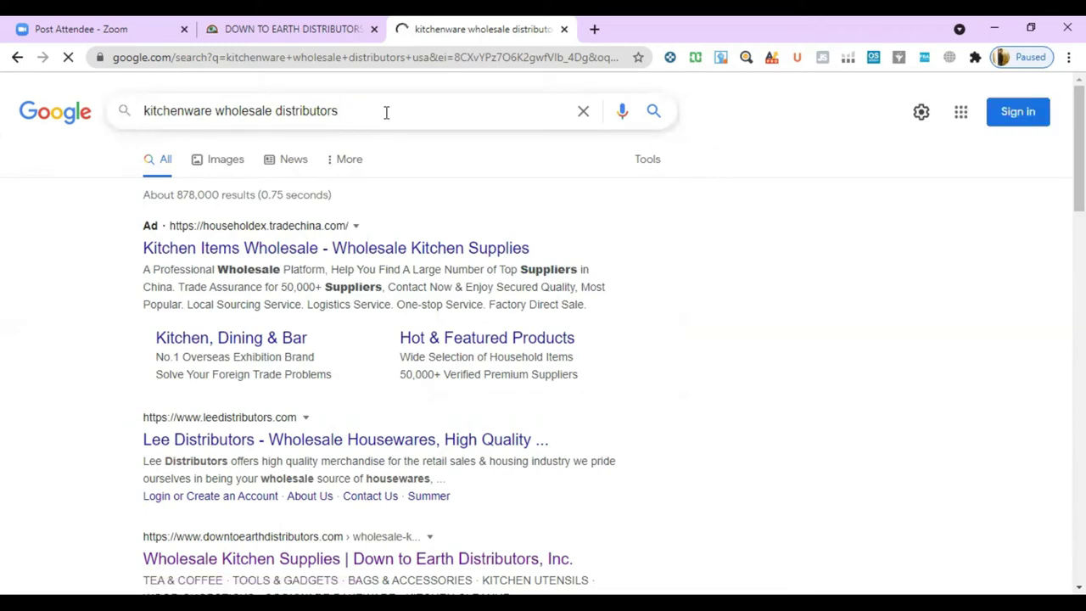
pyautogui.click(386, 112)
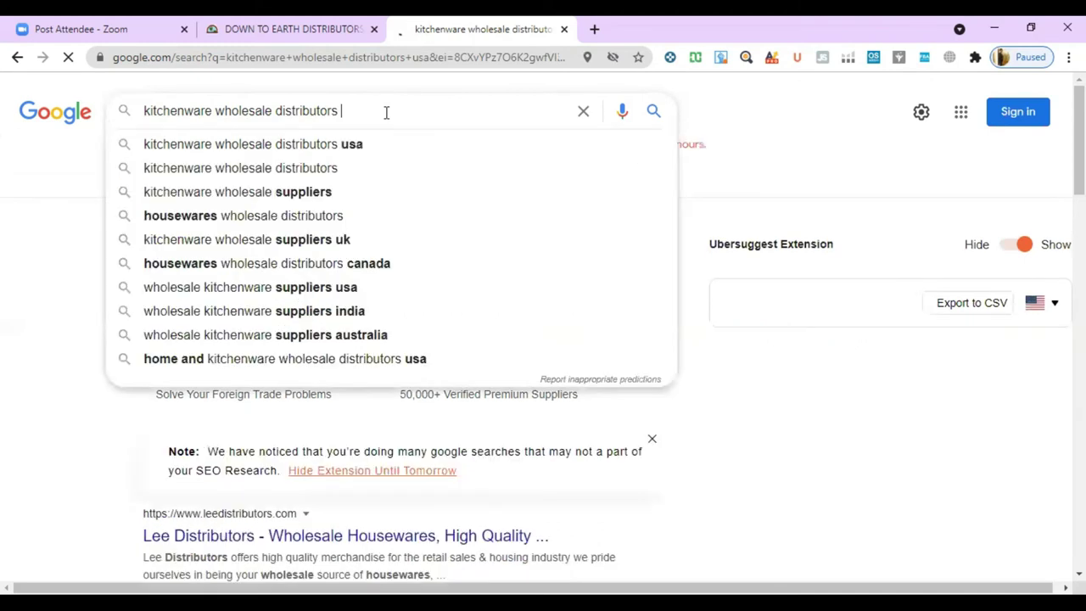
pyautogui.write('uk')
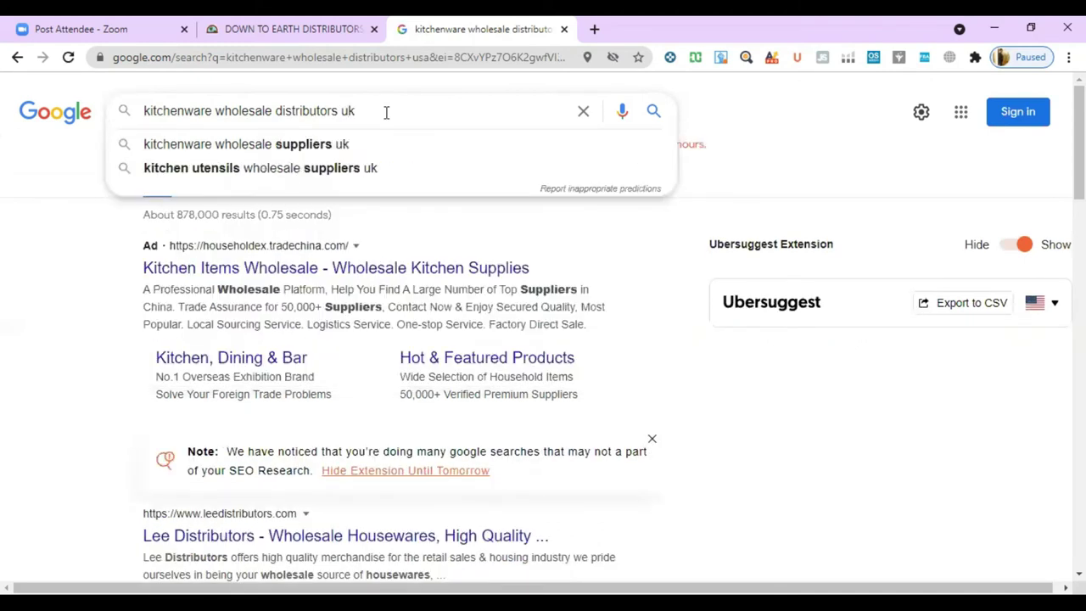
pyautogui.press('BackSpace')
pyautogui.press('BackSpace')
pyautogui.press('BackSpace')
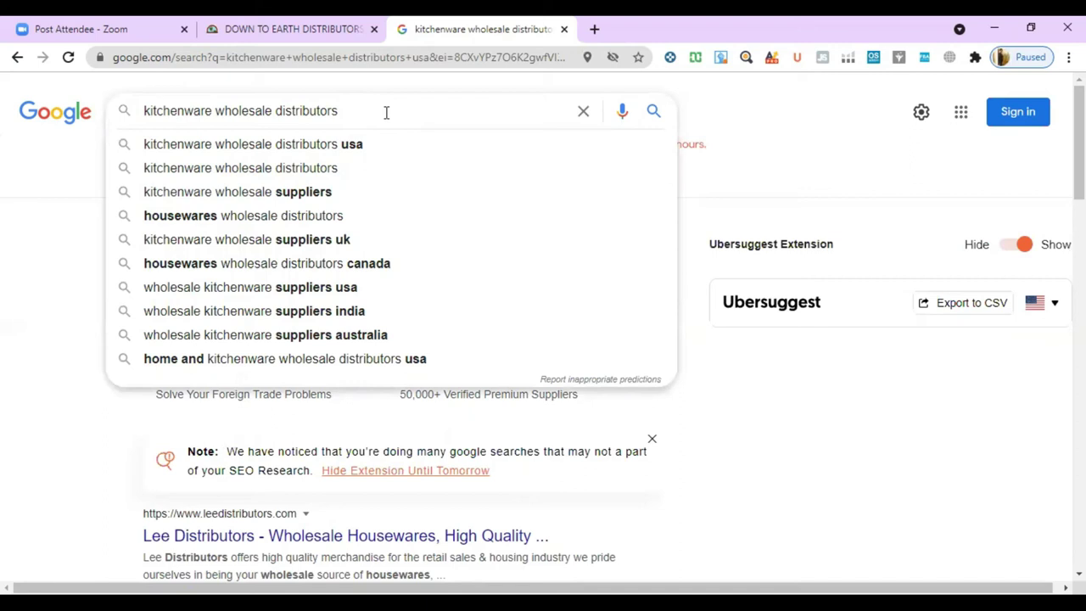
# - Add "new york" to the query and search for "kitchenware wholesale distributors new york"
pyautogui.write('N')
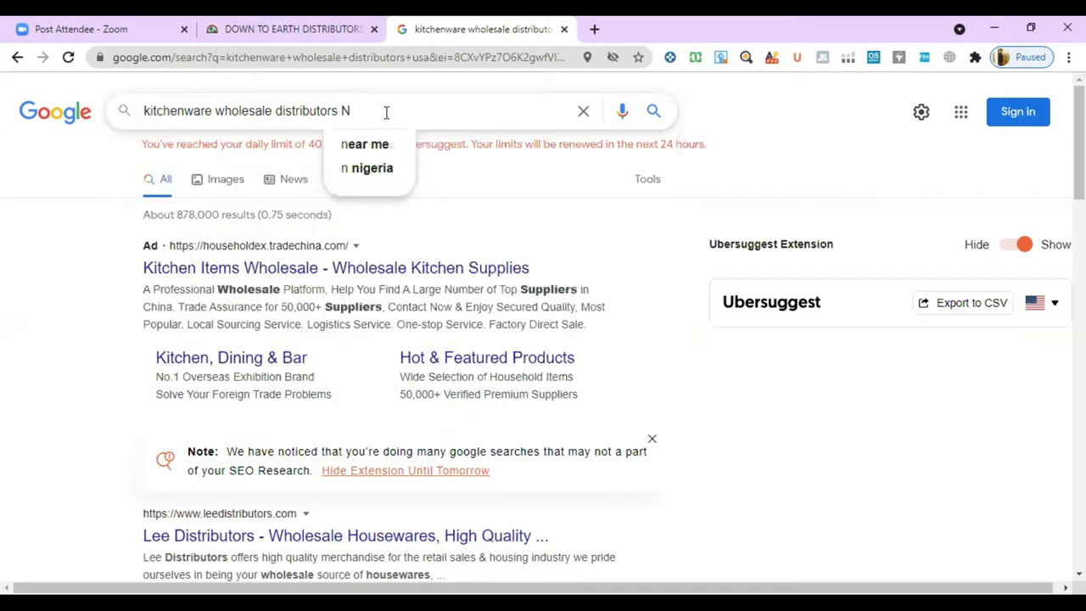
pyautogui.write('ew')
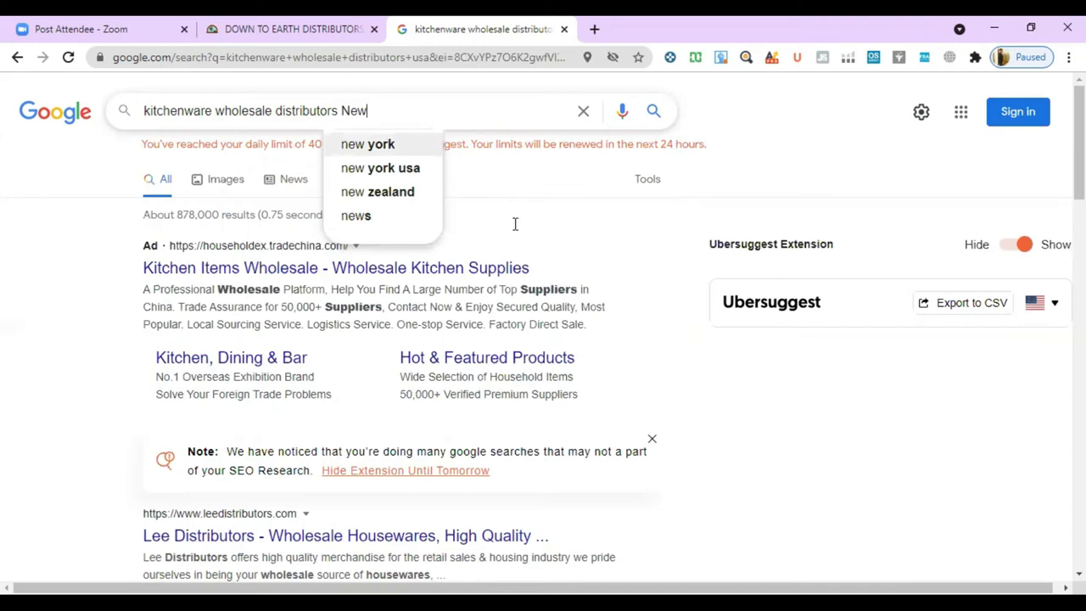
pyautogui.press('Return')
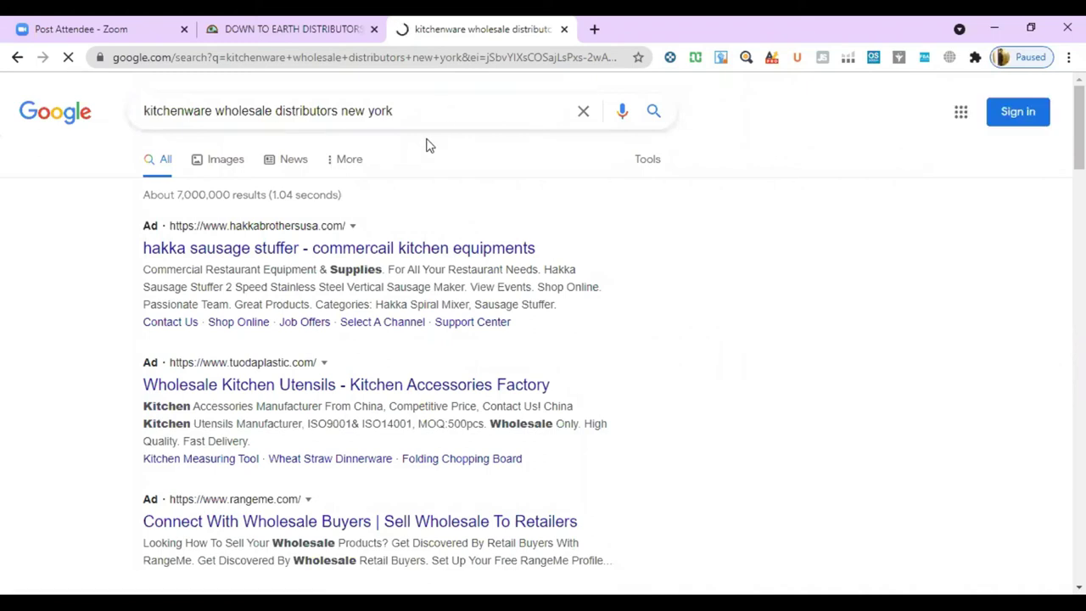
# - Examine the New York results, including the local distributors on the map and the listed houseware and kitchen supply wholesalers
pyautogui.scroll(-5, 499, 328)
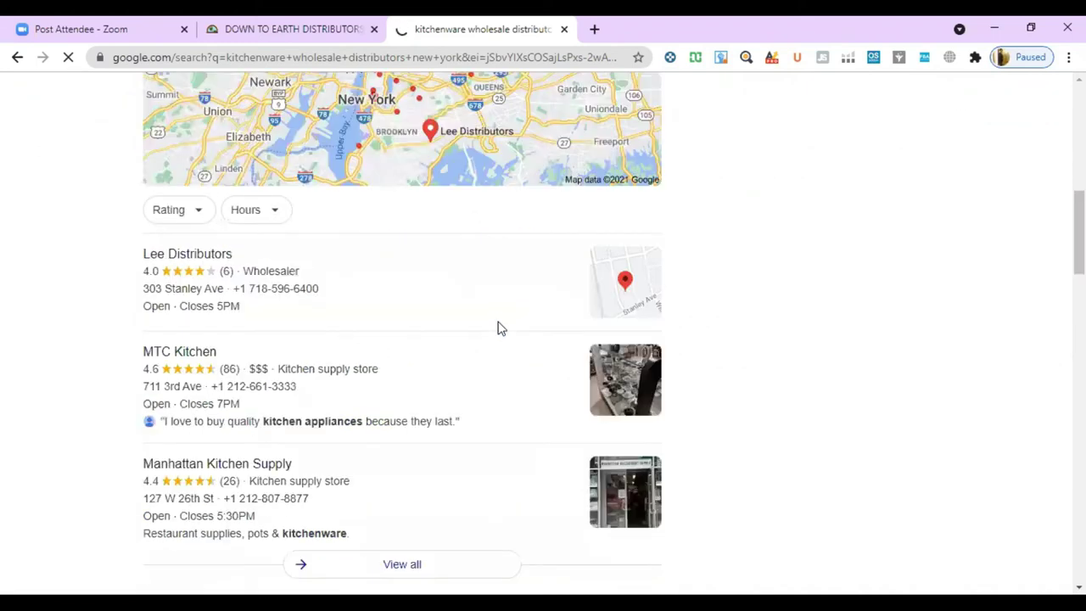
pyautogui.scroll(-2, 499, 328)
pyautogui.scroll(-5, 475, 341)
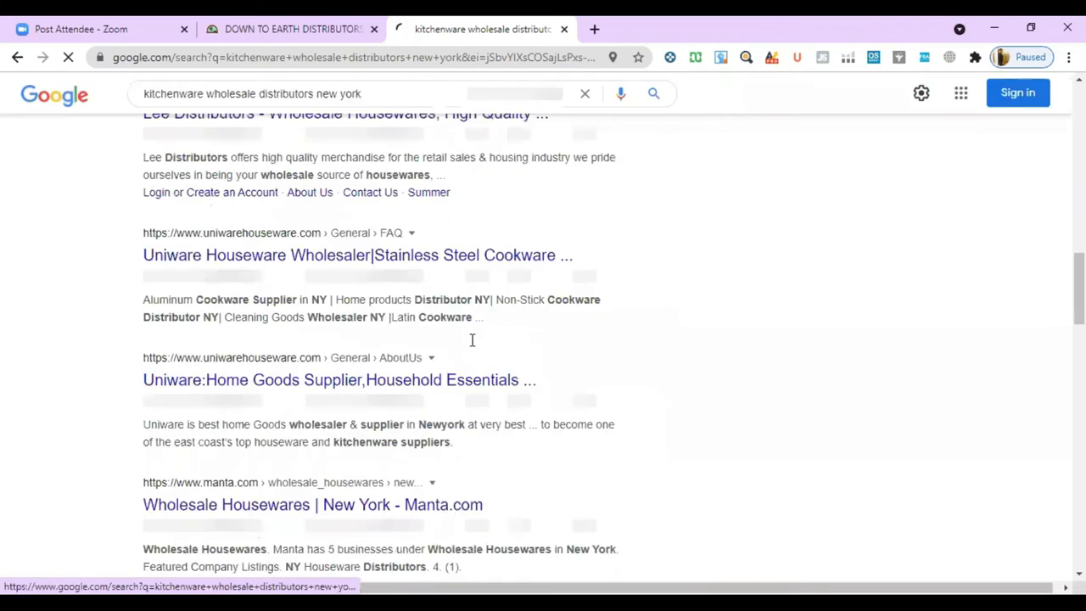
pyautogui.scroll(-1, 473, 340)
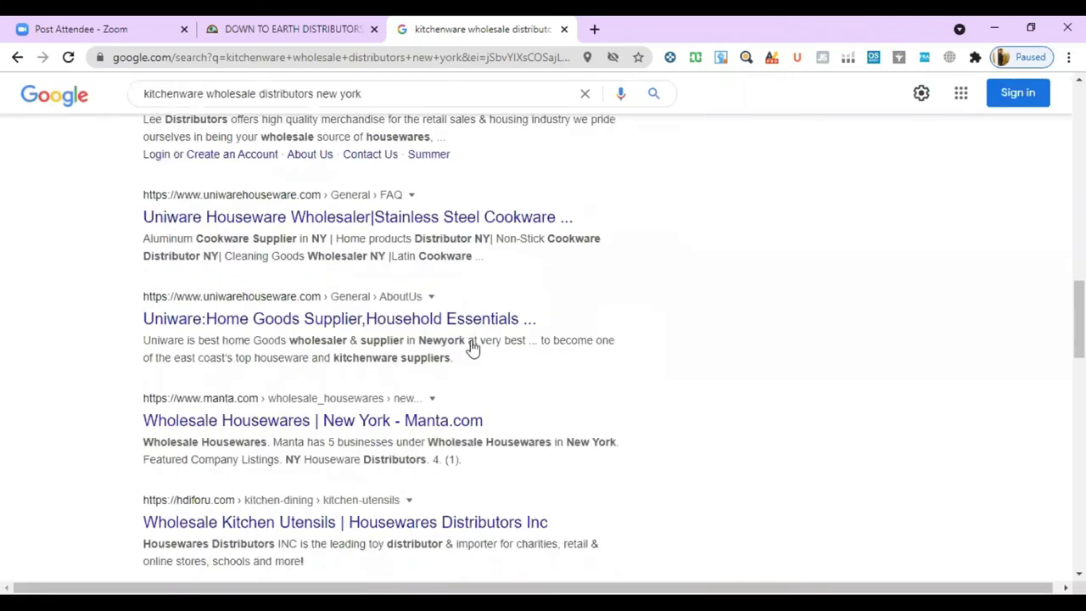
pyautogui.scroll(-1, 472, 347)
pyautogui.scroll(-3, 472, 347)
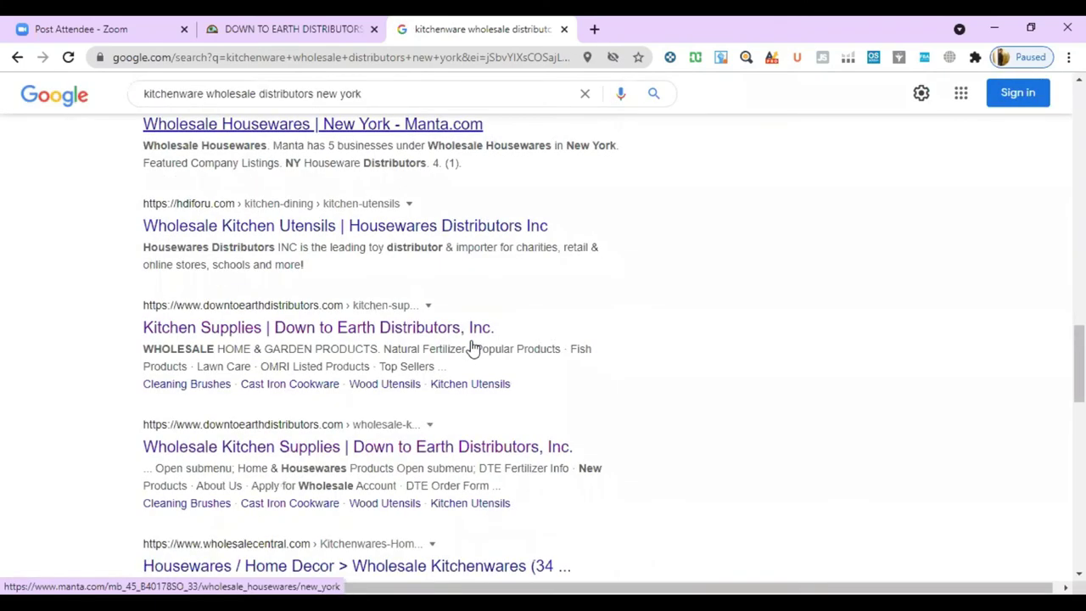
pyautogui.scroll(2, 473, 346)
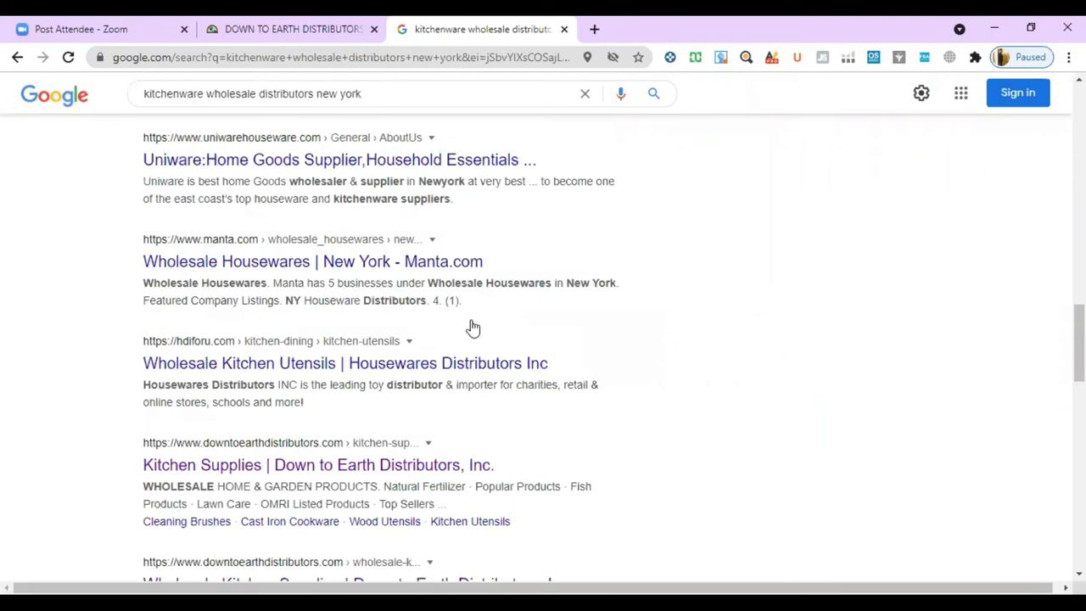
pyautogui.scroll(5, 469, 324)
pyautogui.scroll(5, 467, 322)
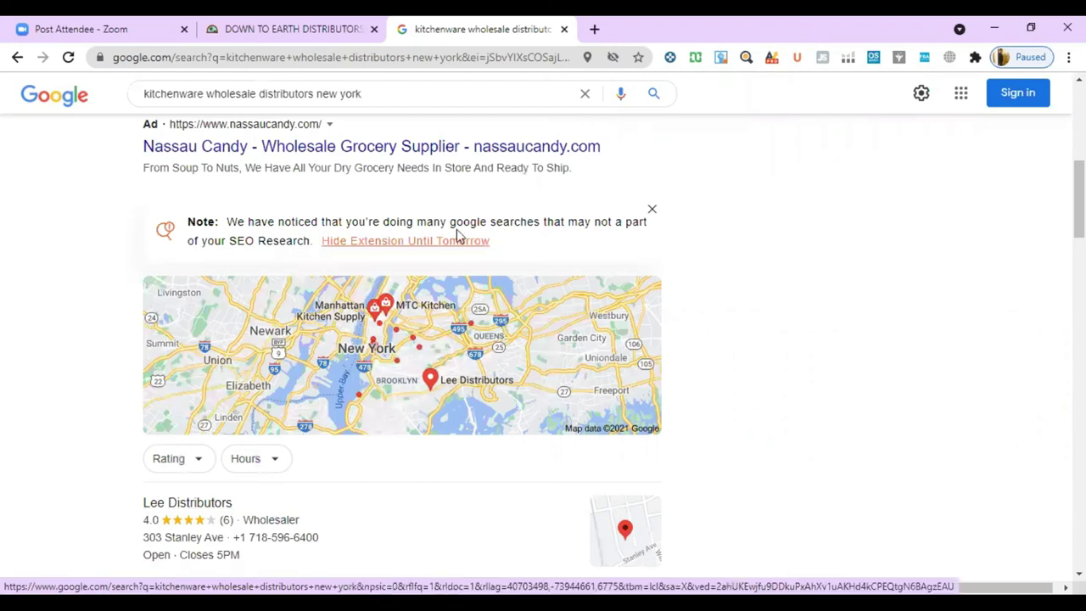
# - Show the related search suggestions for the New York distributors query and dismiss them
pyautogui.click(397, 109)
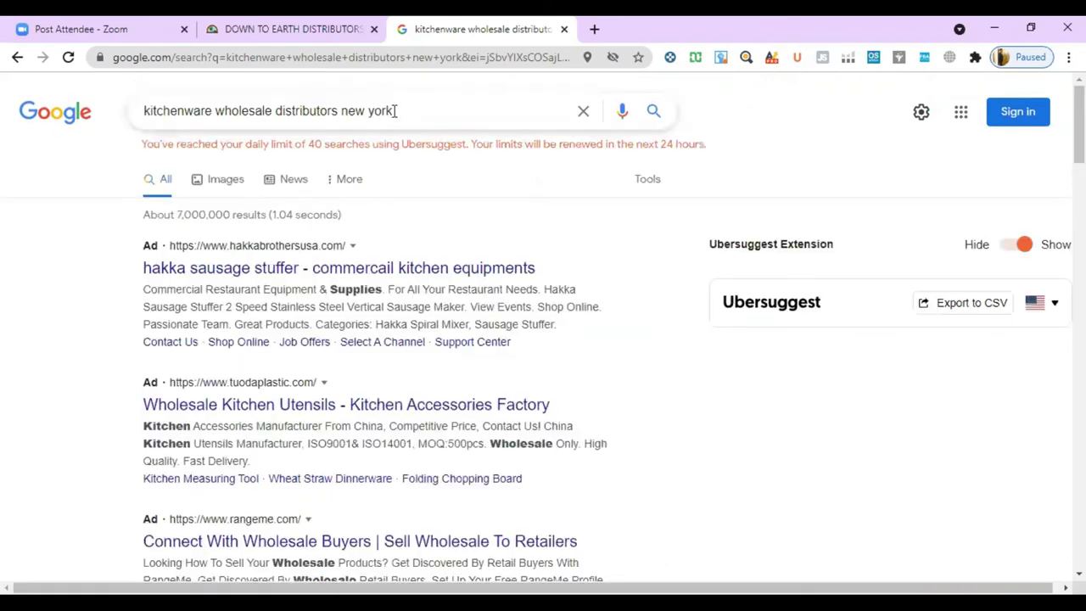
pyautogui.click(394, 112)
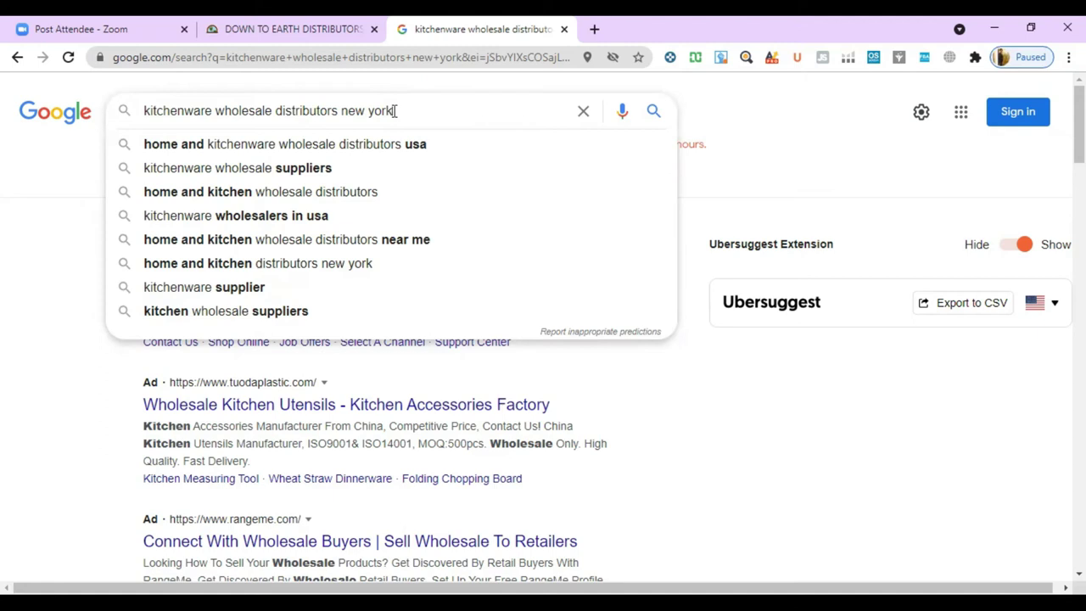
pyautogui.click(91, 358)
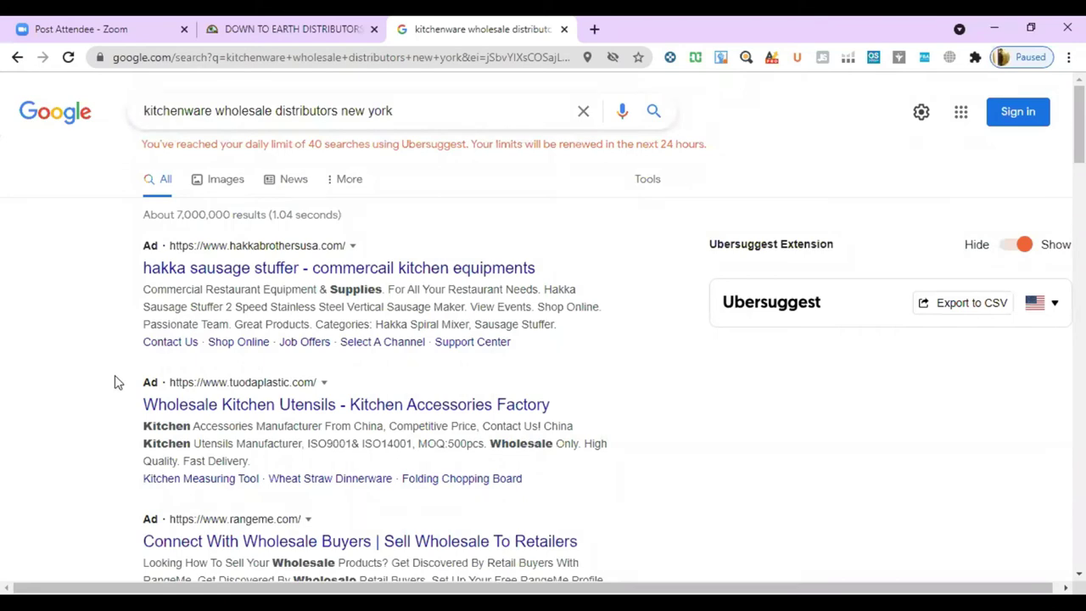
# - Remove "new york" from the end of the kitchenware wholesale distributors query
pyautogui.click(414, 113)
pyautogui.press('BackSpace')
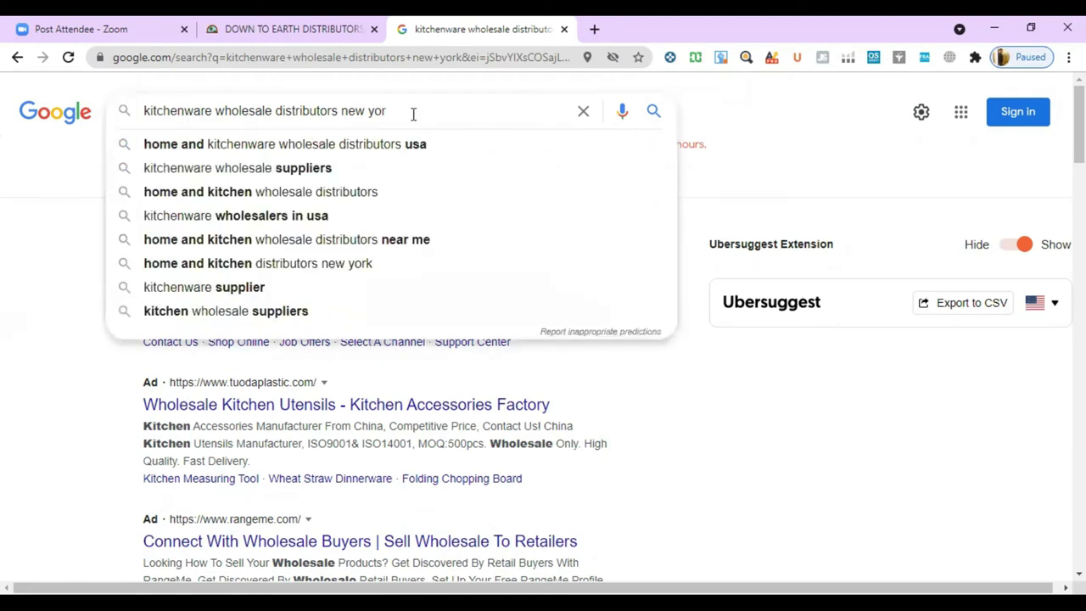
pyautogui.press('BackSpace')
pyautogui.press('BackSpace')
pyautogui.press('BackSpace')
pyautogui.press('BackSpace')
pyautogui.press('BackSpace')
pyautogui.press('BackSpace')
pyautogui.press('BackSpace')
pyautogui.write('Ki')
pyautogui.press('BackSpace')
pyautogui.press('BackSpace')
pyautogui.press('BackSpace')
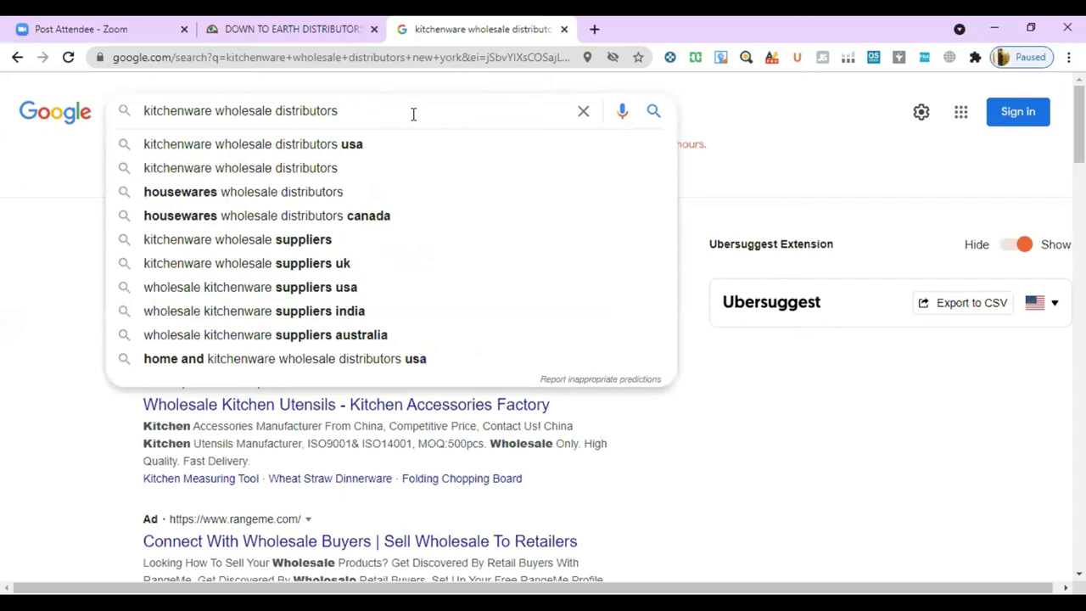
pyautogui.write('London')
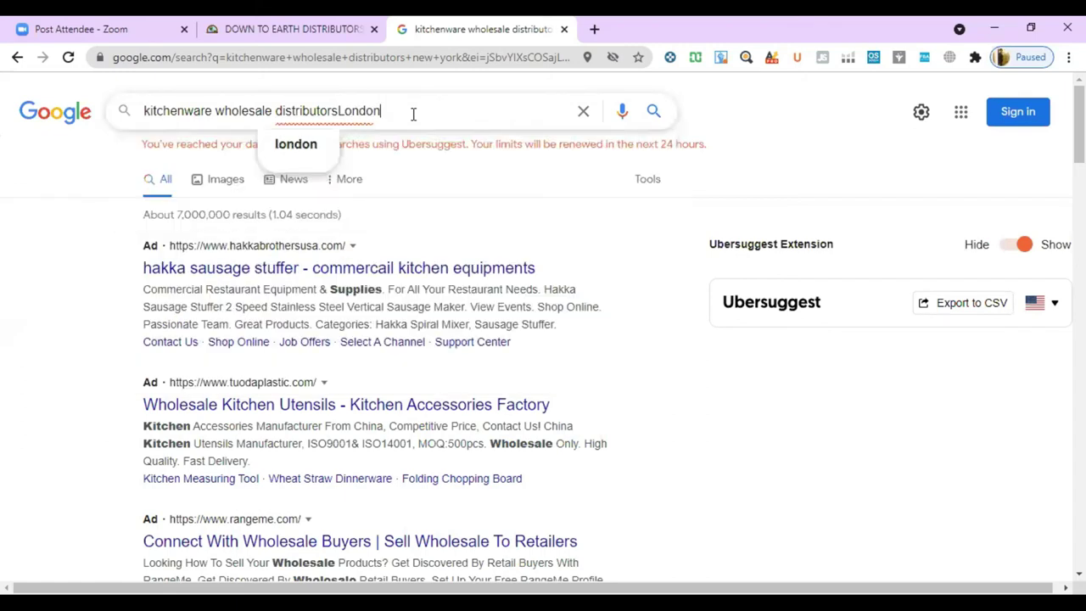
pyautogui.press('BackSpace')
pyautogui.press('BackSpace')
pyautogui.press('BackSpace')
pyautogui.press('BackSpace')
pyautogui.press('BackSpace')
pyautogui.press('BackSpace')
pyautogui.press('BackSpace')
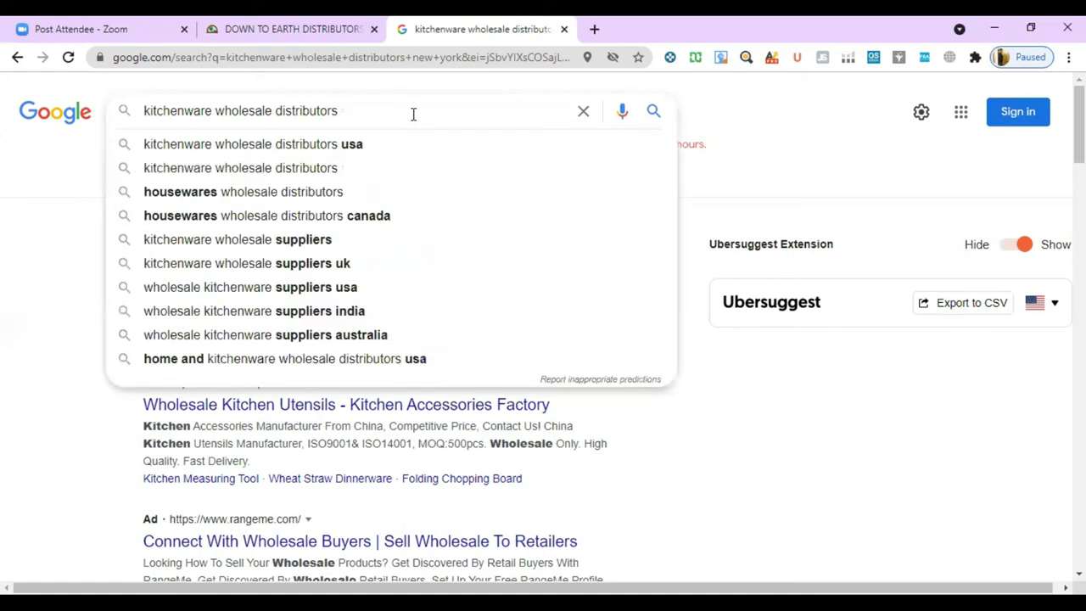
# - Add "manchester" to the query and search for "kitchenware wholesale distributors manchester"
pyautogui.write('s m')
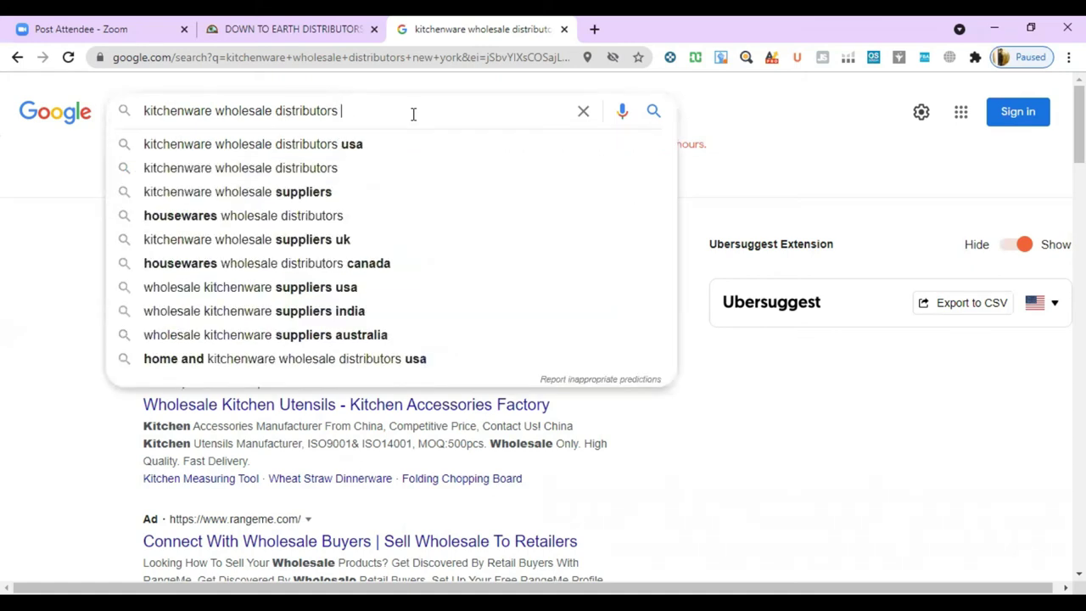
pyautogui.write('anche')
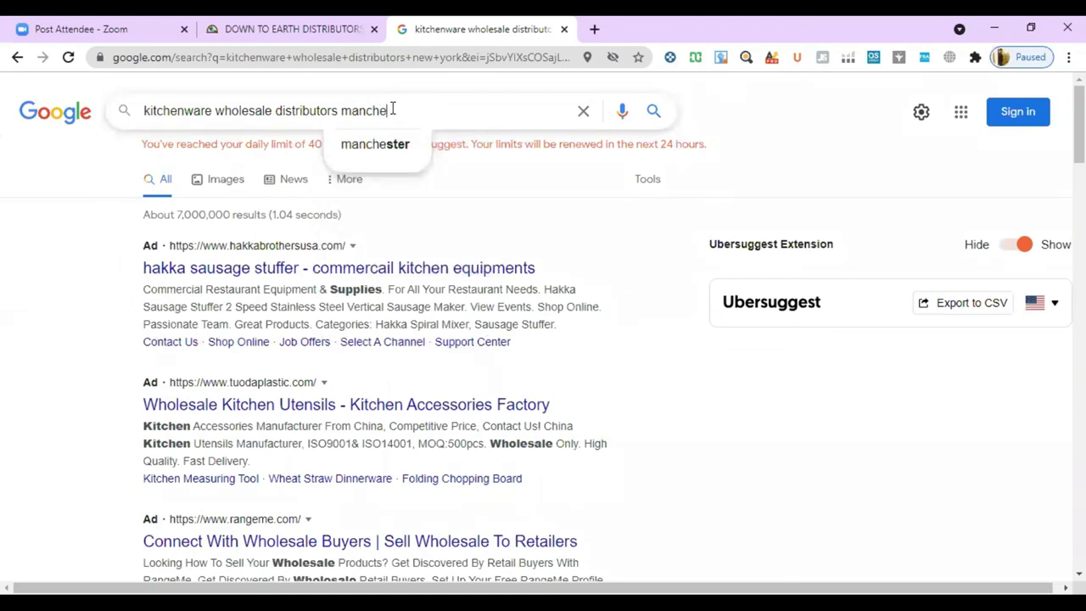
pyautogui.press('BackSpace')
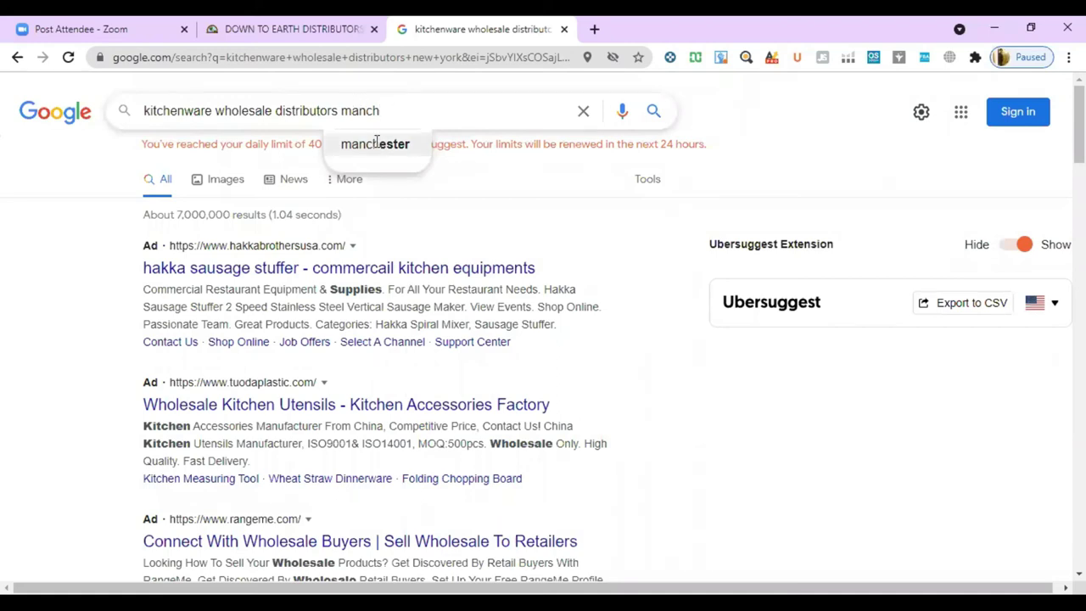
pyautogui.click(379, 145)
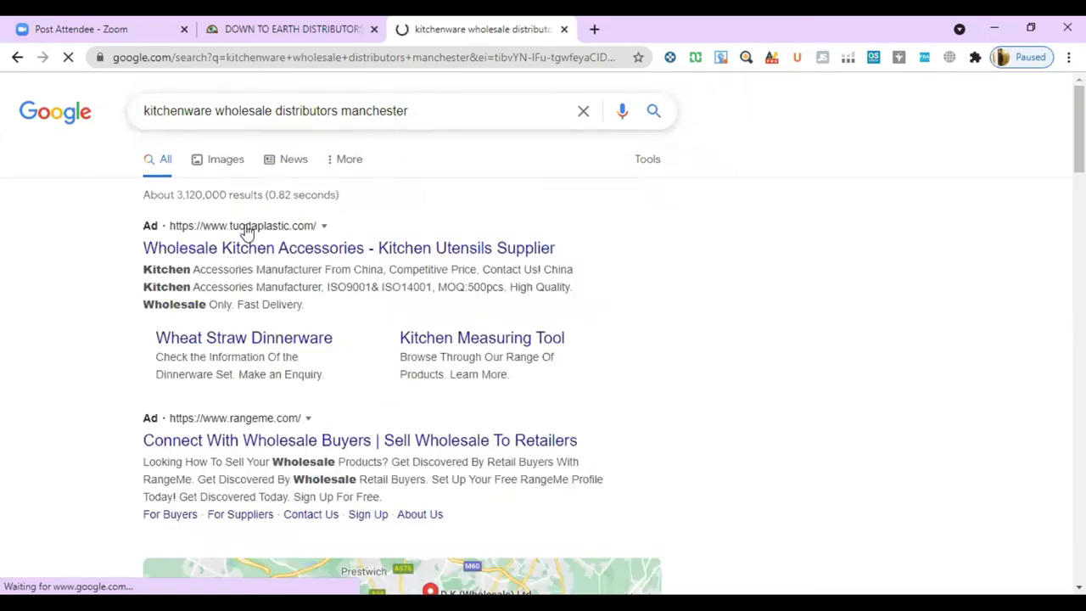
# - Open the shonnbrotherswholesalers.co.uk "Wholesale Kitchen Supplies" result, listed below the local Manchester distributors, in a new tab
pyautogui.scroll(-3, 245, 232)
pyautogui.scroll(-5, 335, 289)
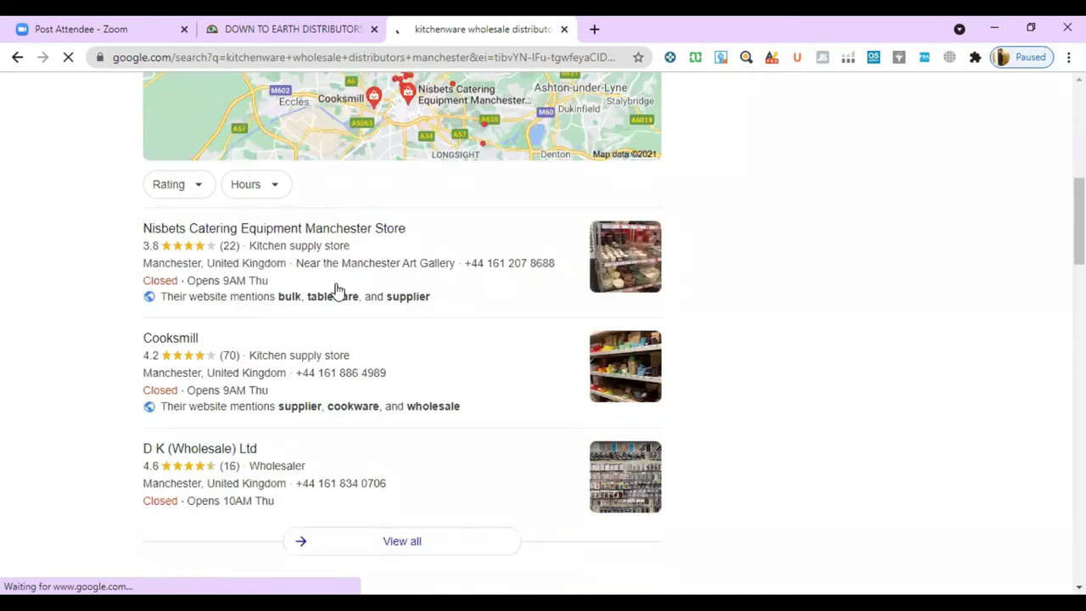
pyautogui.scroll(-3, 336, 292)
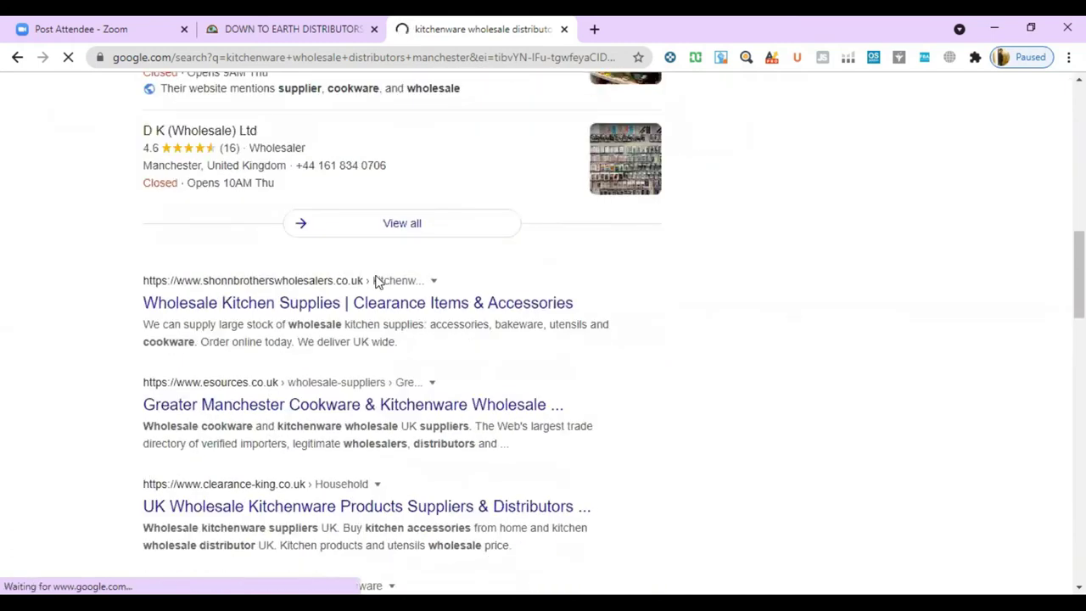
pyautogui.scroll(-1, 196, 212)
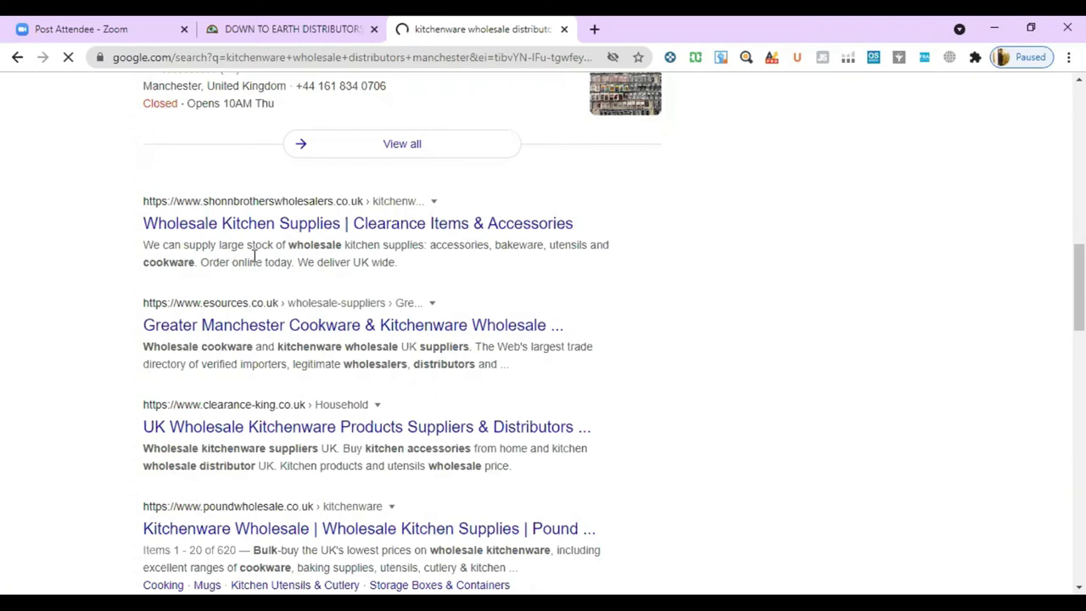
pyautogui.rightClick(307, 227)
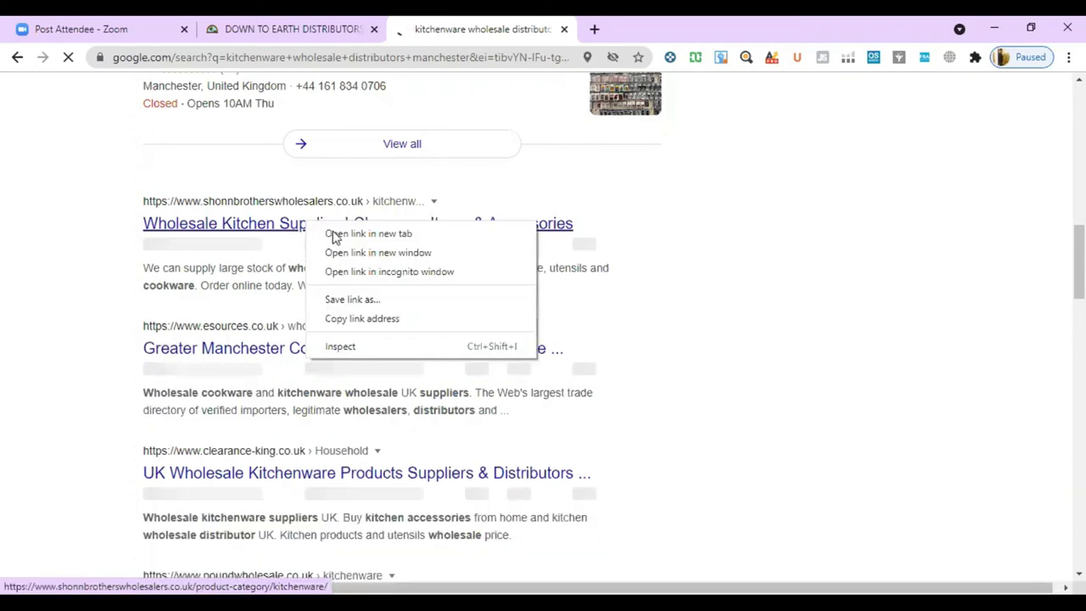
pyautogui.click(456, 244)
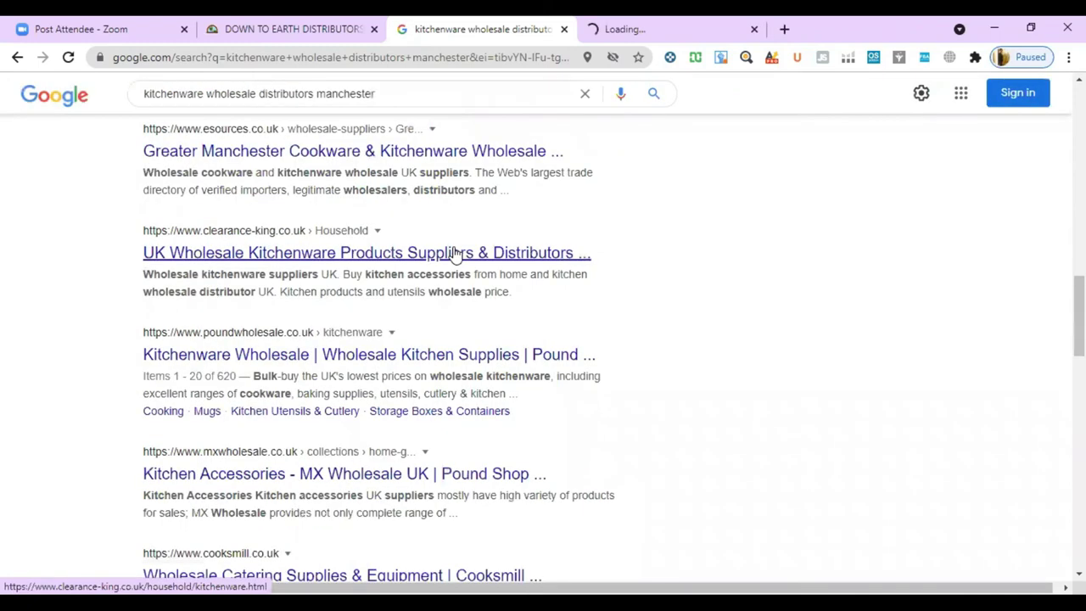
# - Open the esources.co.uk "Greater Manchester Cookware & Kitchenware Wholesale" result in a new tab and switch to it
pyautogui.scroll(2, 454, 253)
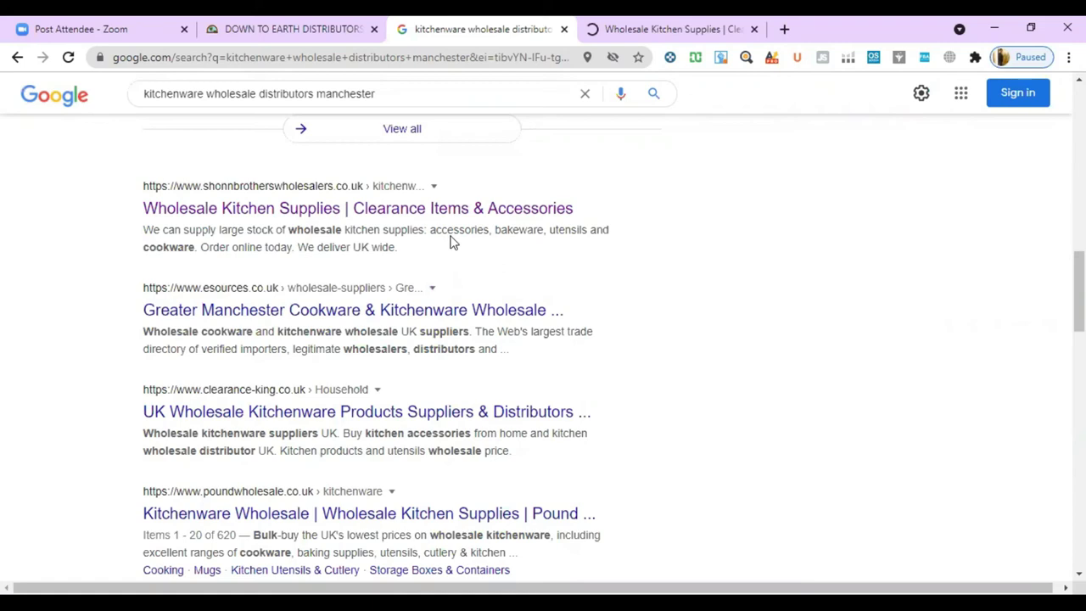
pyautogui.rightClick(274, 312)
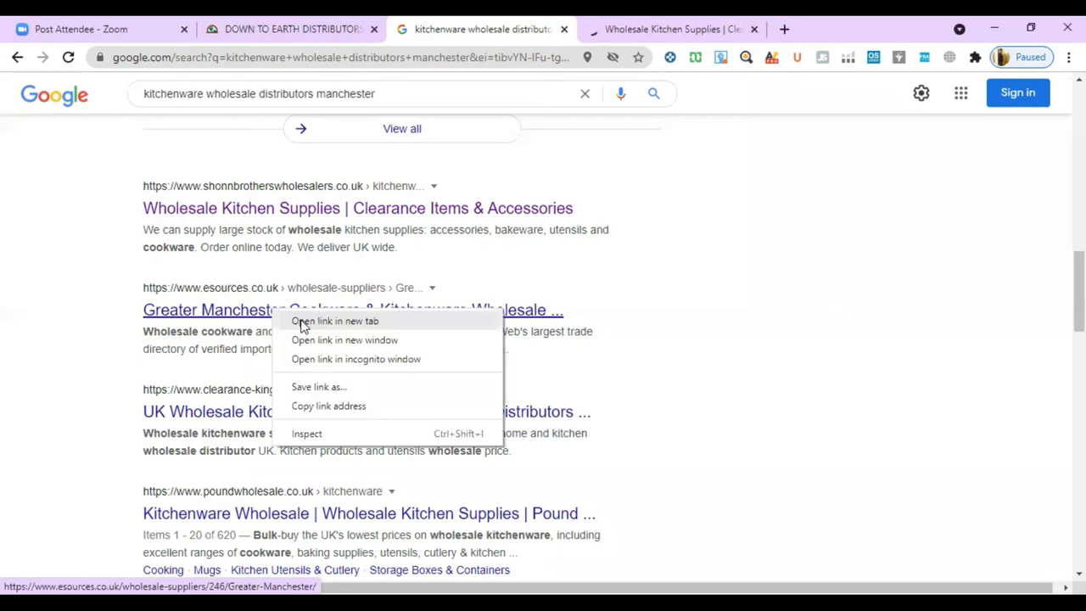
pyautogui.press('Return')
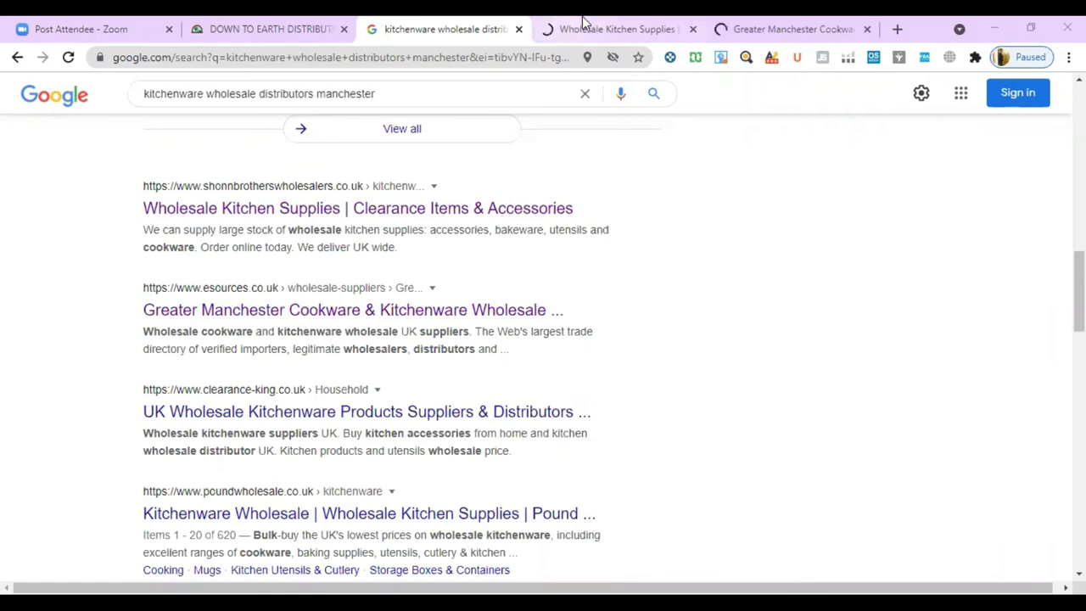
pyautogui.click(766, 23)
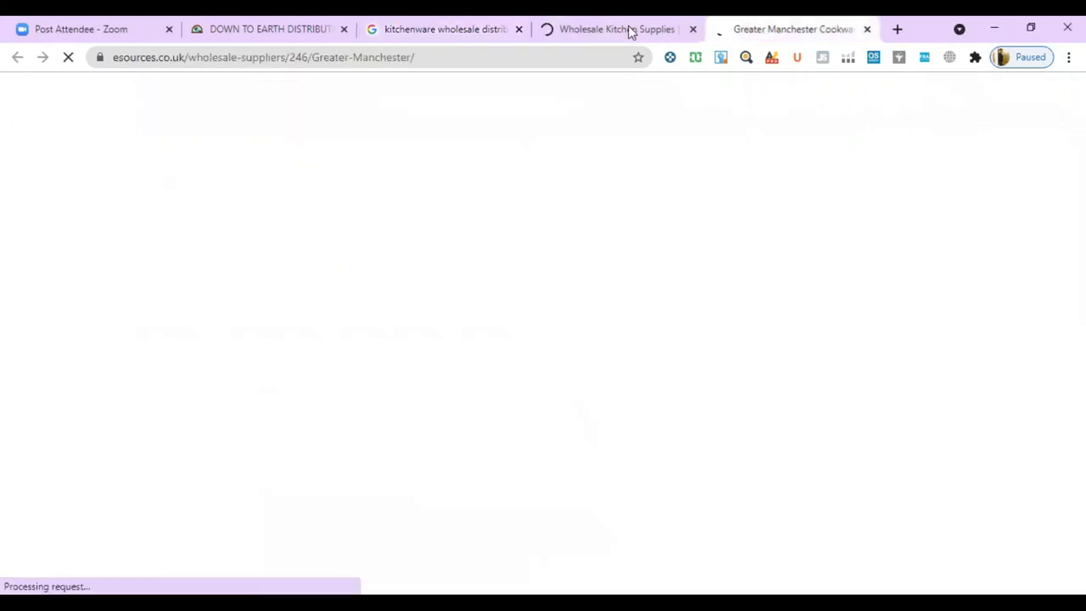
# - Switch to the Shonn Brothers site and examine its kitchenware products and the contact information in the page footer
pyautogui.click(630, 31)
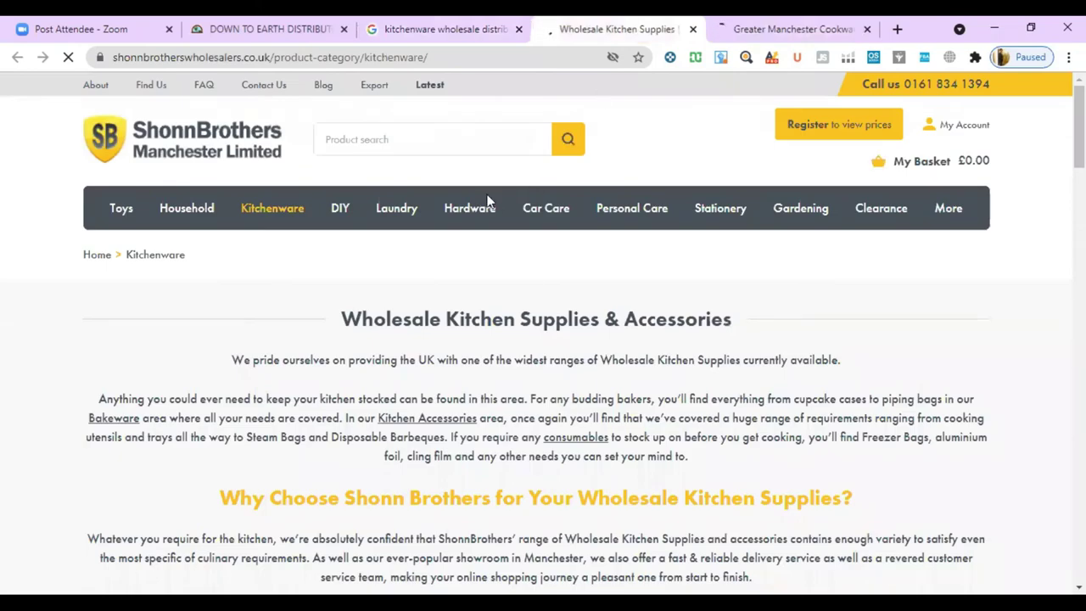
pyautogui.scroll(-10, 540, 289)
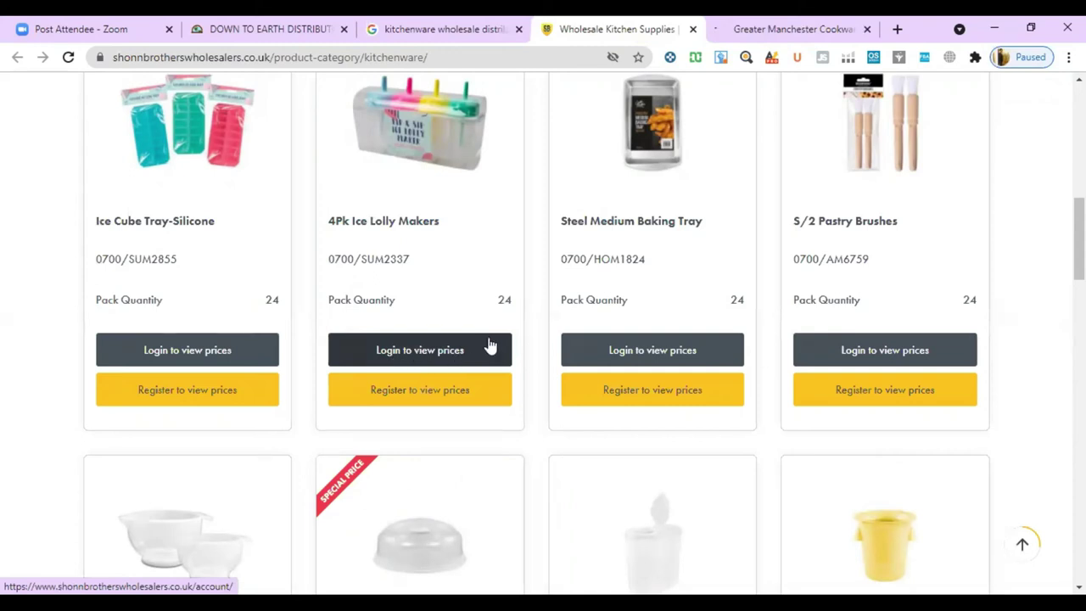
pyautogui.scroll(10, 490, 342)
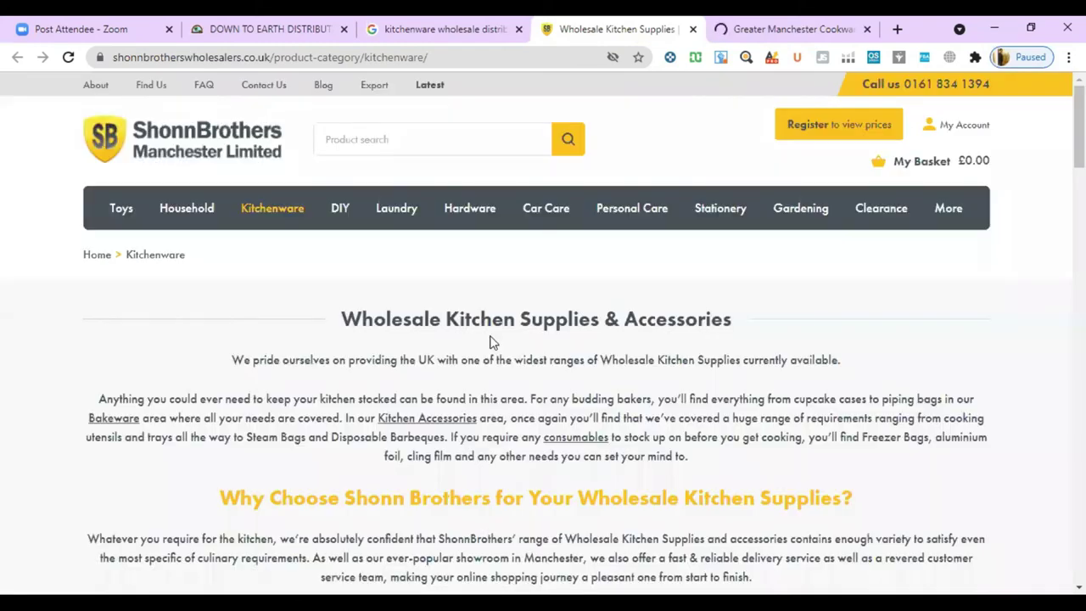
pyautogui.scroll(-15, 489, 342)
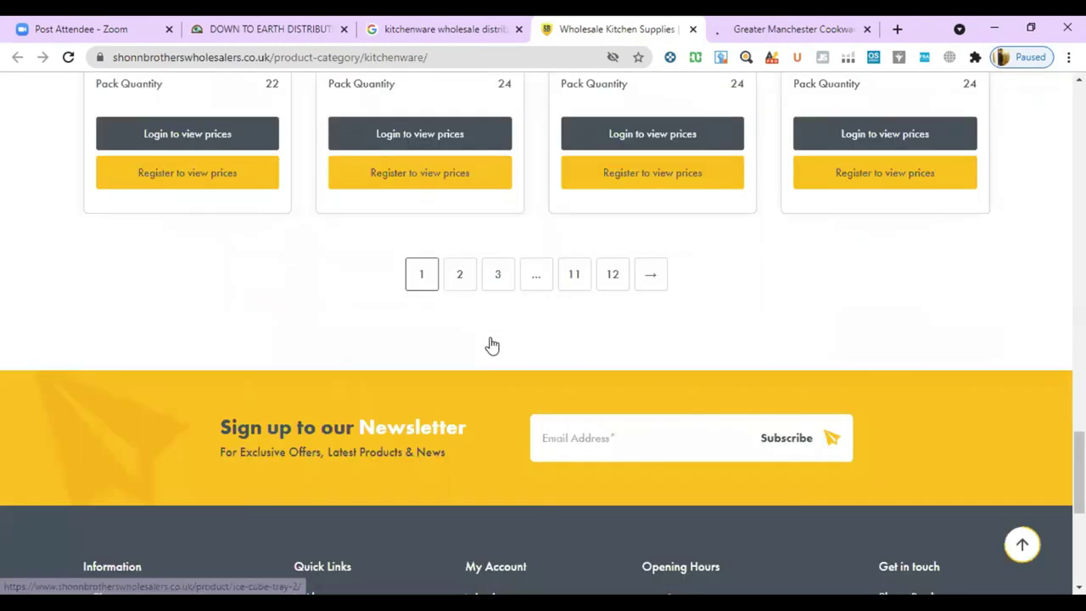
pyautogui.scroll(5, 492, 345)
pyautogui.scroll(-10, 492, 345)
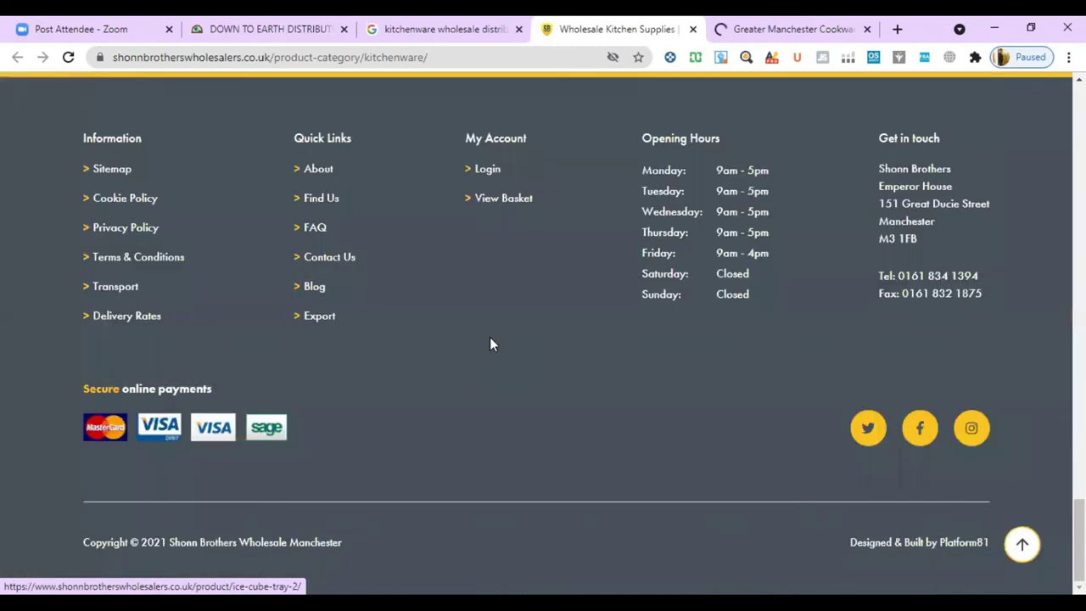
pyautogui.scroll(2, 491, 343)
pyautogui.scroll(7, 491, 339)
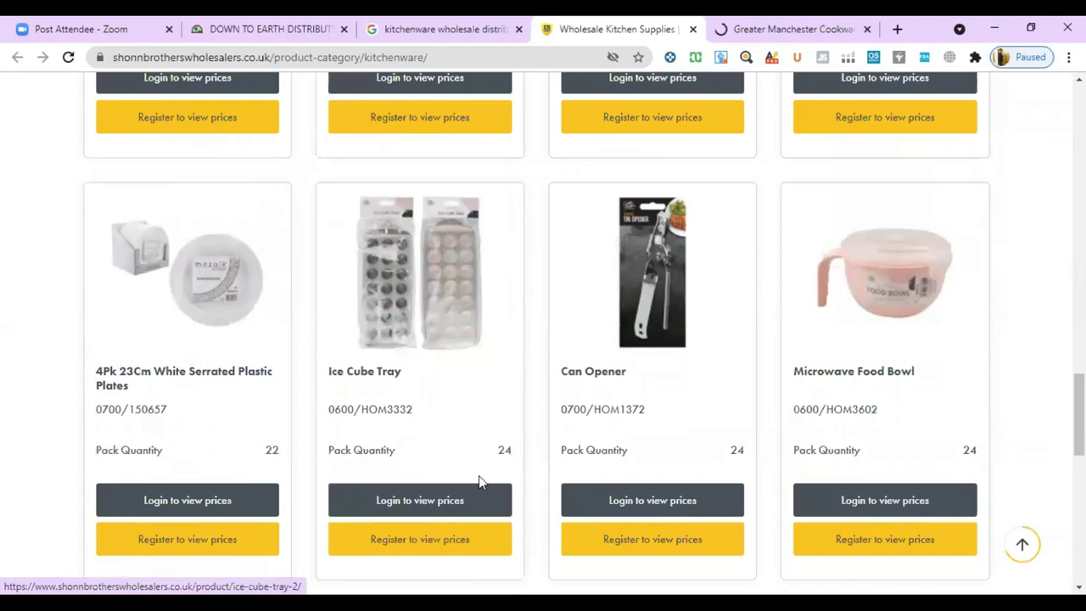
pyautogui.scroll(-8, 479, 479)
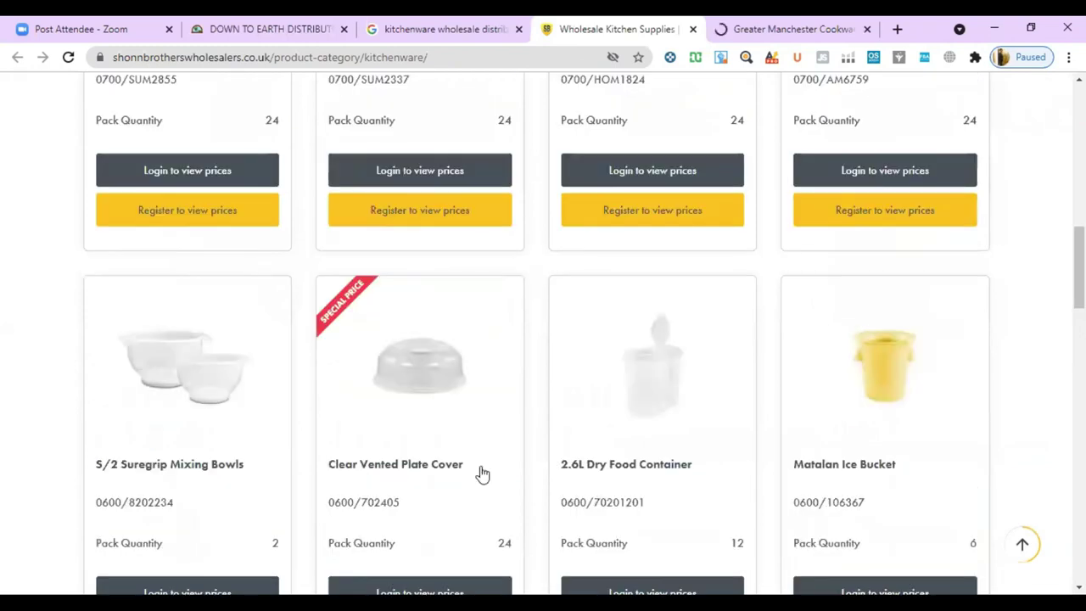
pyautogui.scroll(8, 481, 472)
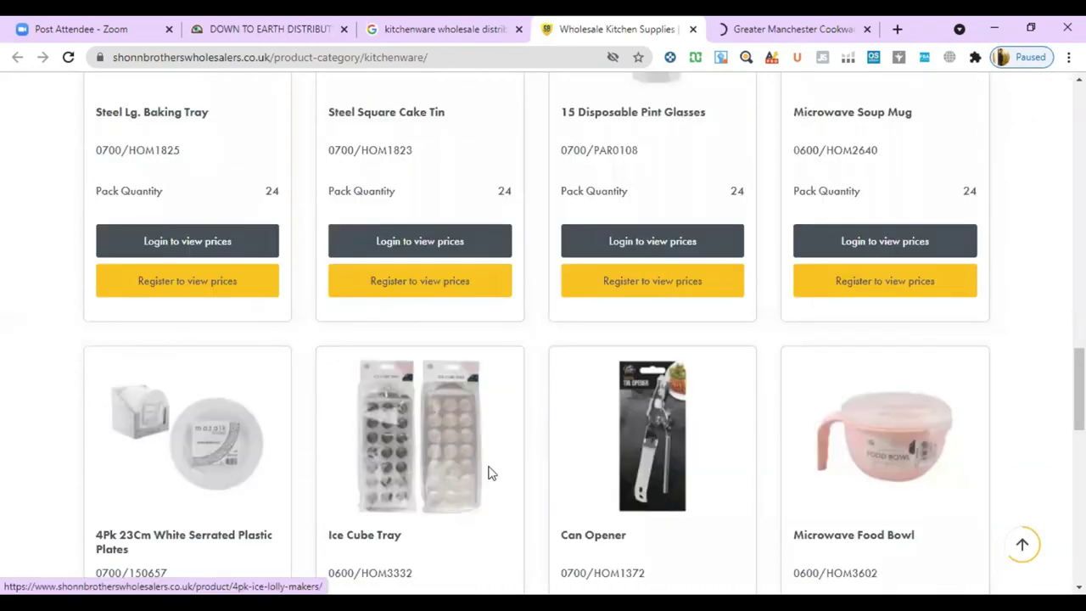
pyautogui.scroll(-20, 802, 340)
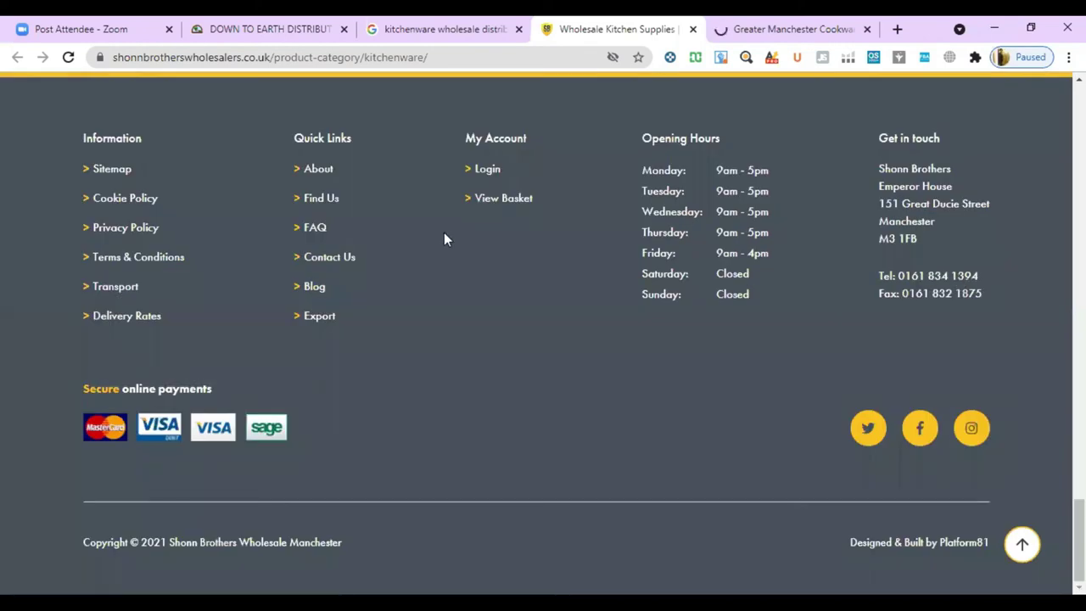
# - Open the Shonn Brothers Contact Us page and look through its enquiry form and footer contact details
pyautogui.click(324, 257)
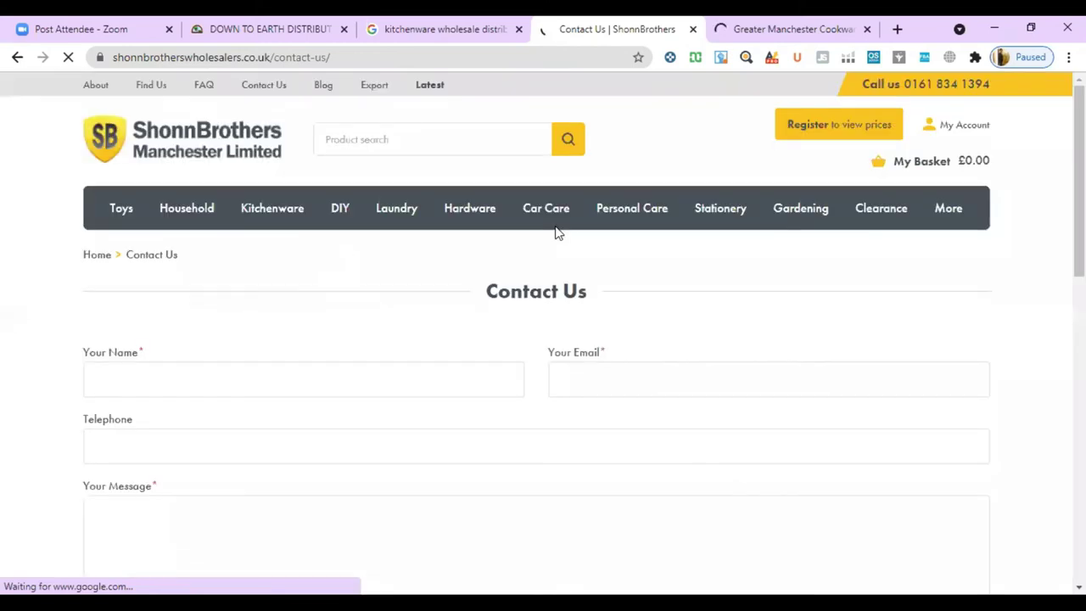
pyautogui.scroll(-1, 556, 234)
pyautogui.scroll(-6, 557, 235)
pyautogui.scroll(-1, 554, 229)
pyautogui.scroll(15, 555, 229)
pyautogui.scroll(-15, 556, 231)
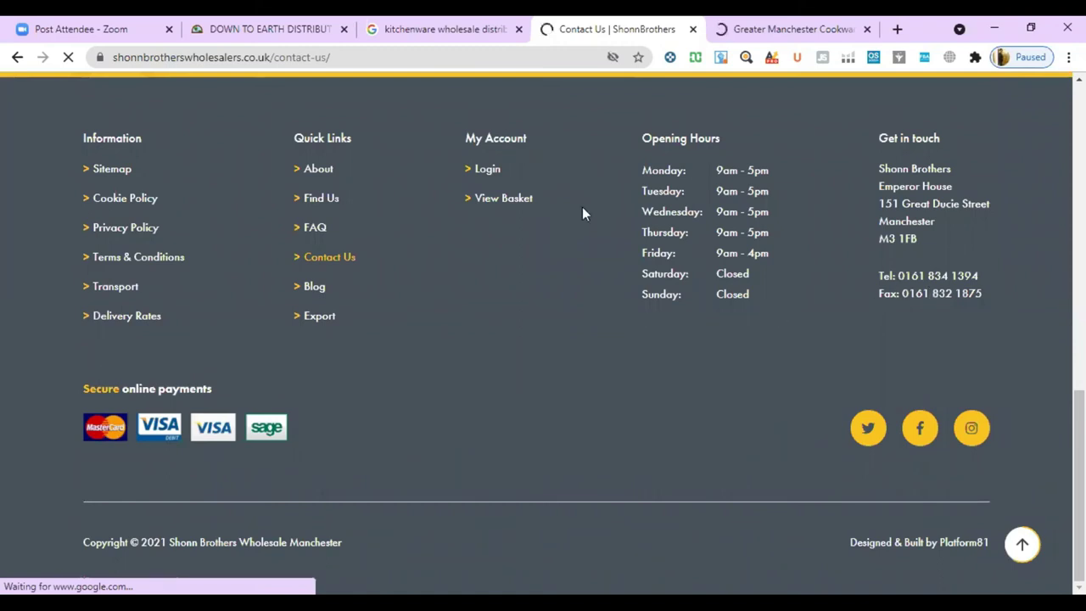
pyautogui.scroll(8, 582, 213)
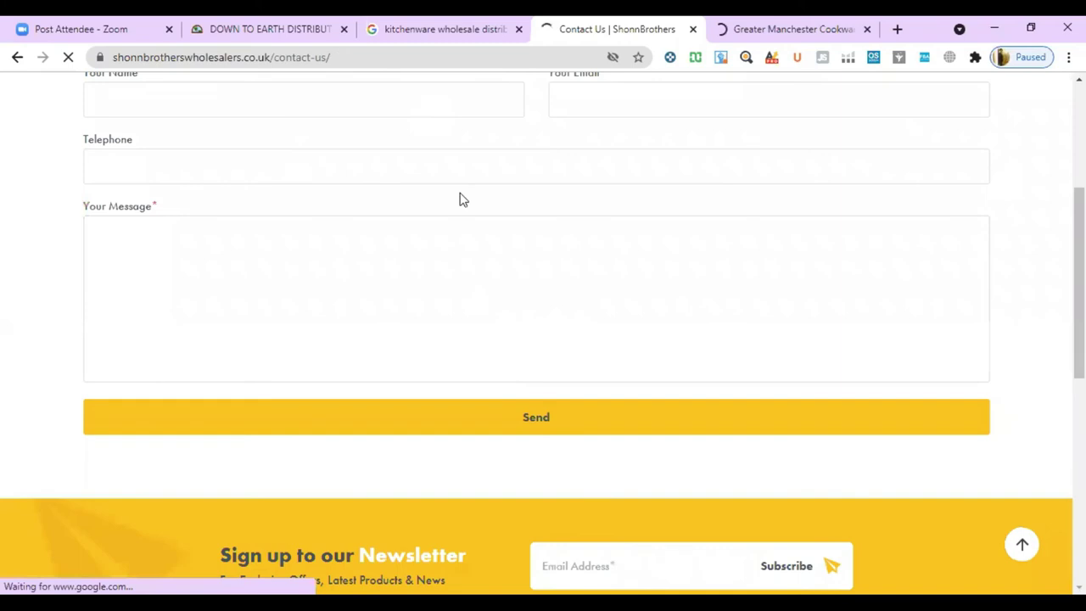
# - Select the contact page's web address and review the fields of the enquiry form
pyautogui.hotkey('ctrl', 'l')
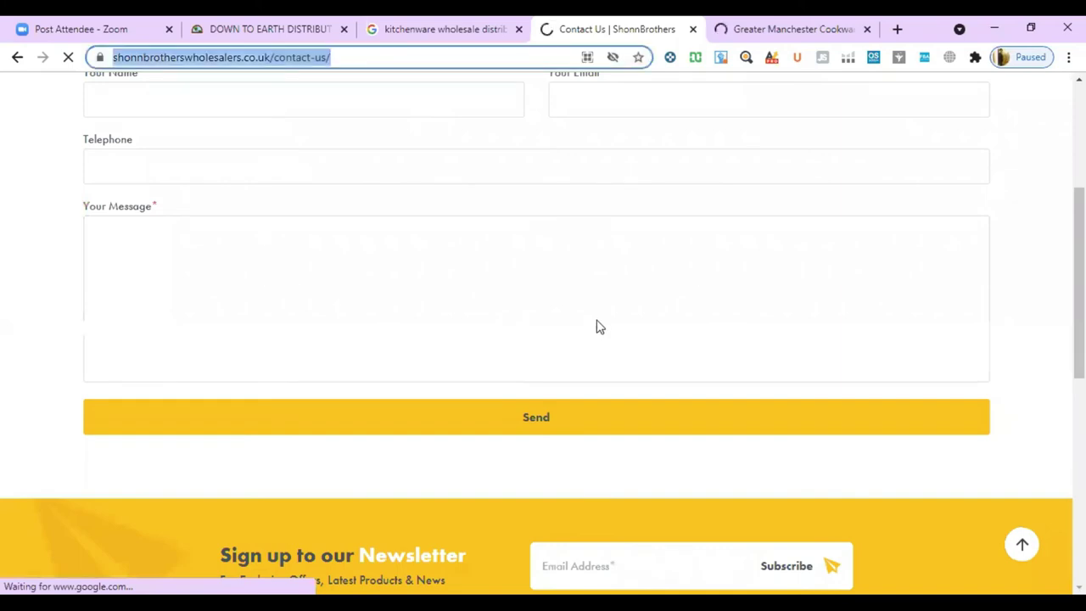
pyautogui.scroll(5, 599, 327)
pyautogui.scroll(-1, 599, 322)
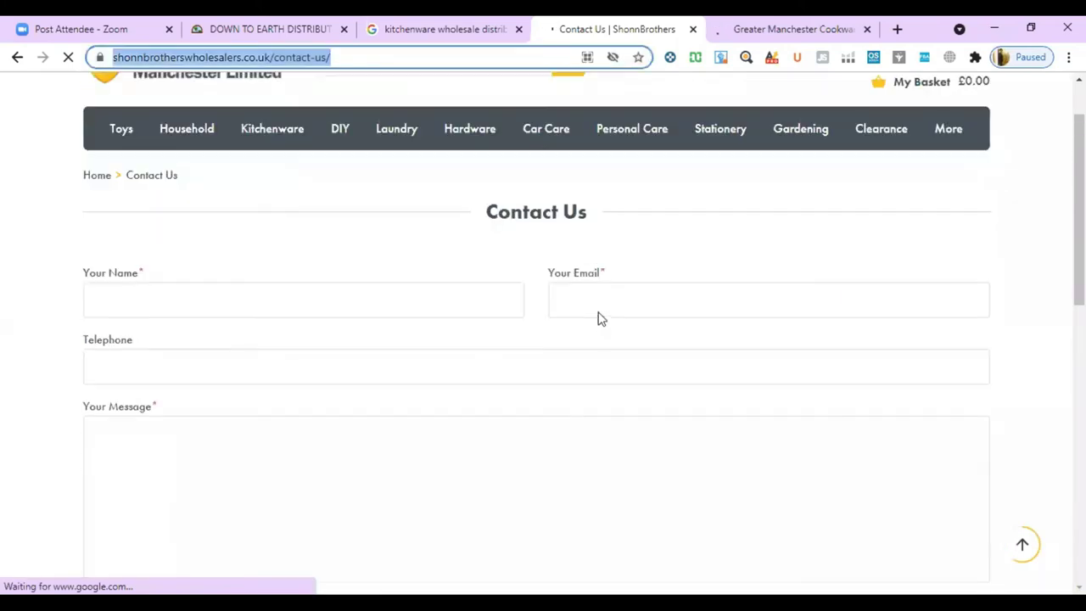
pyautogui.scroll(-2, 353, 194)
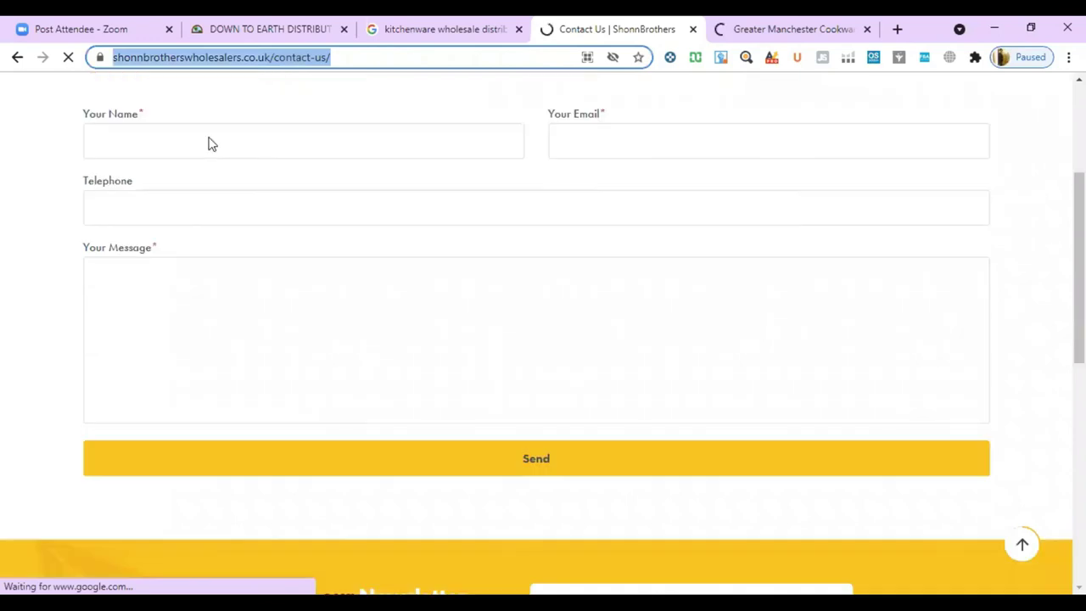
# - Fill in the enquiry form's name, e-mail and telephone fields with the first saved contact profile
pyautogui.click(202, 145)
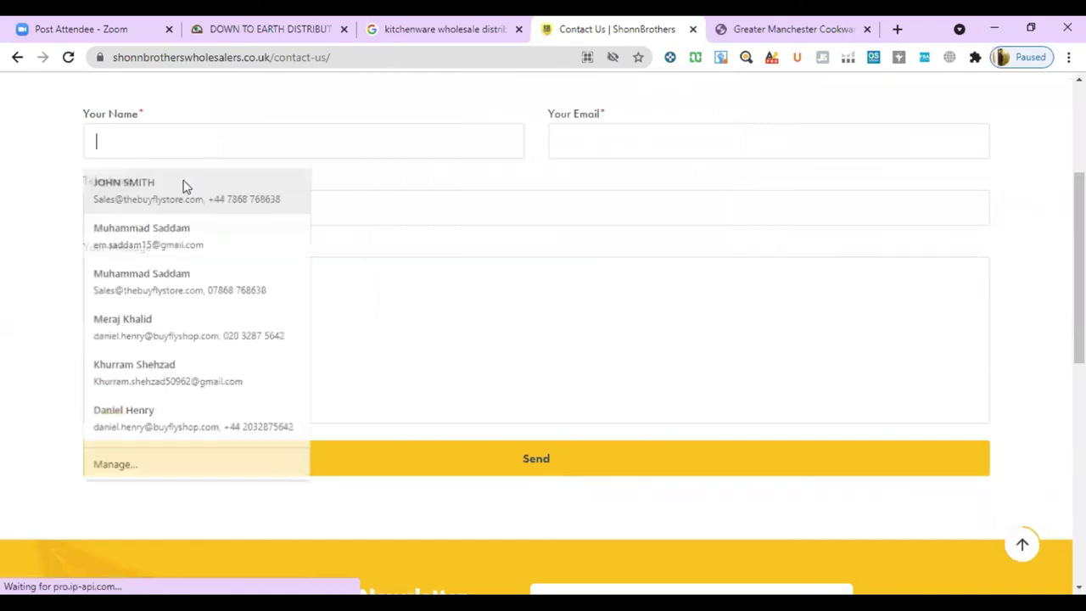
pyautogui.click(185, 185)
pyautogui.click(117, 276)
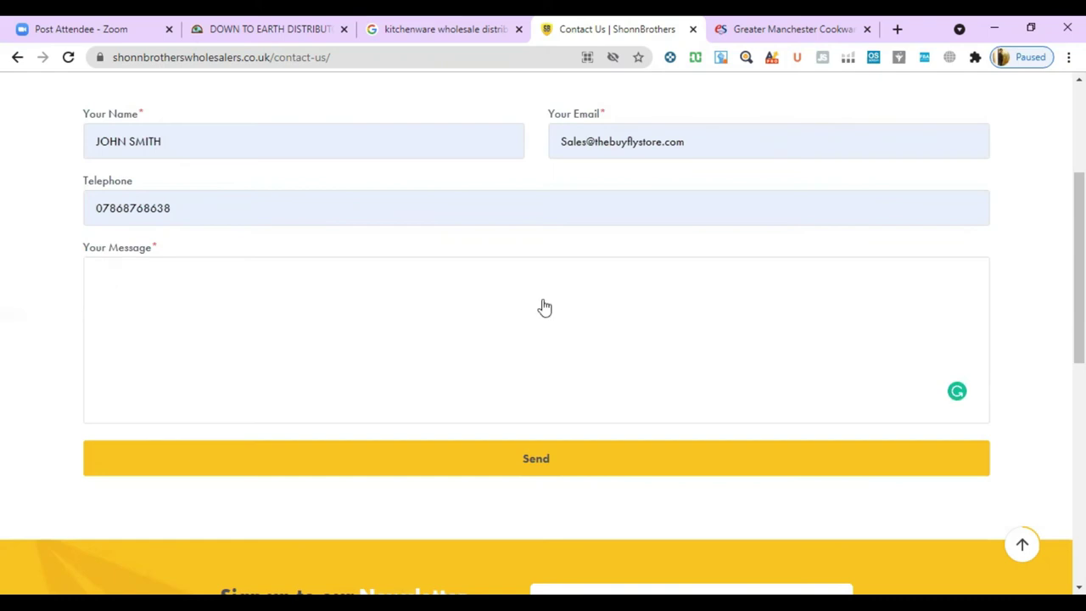
pyautogui.scroll(-2, 545, 307)
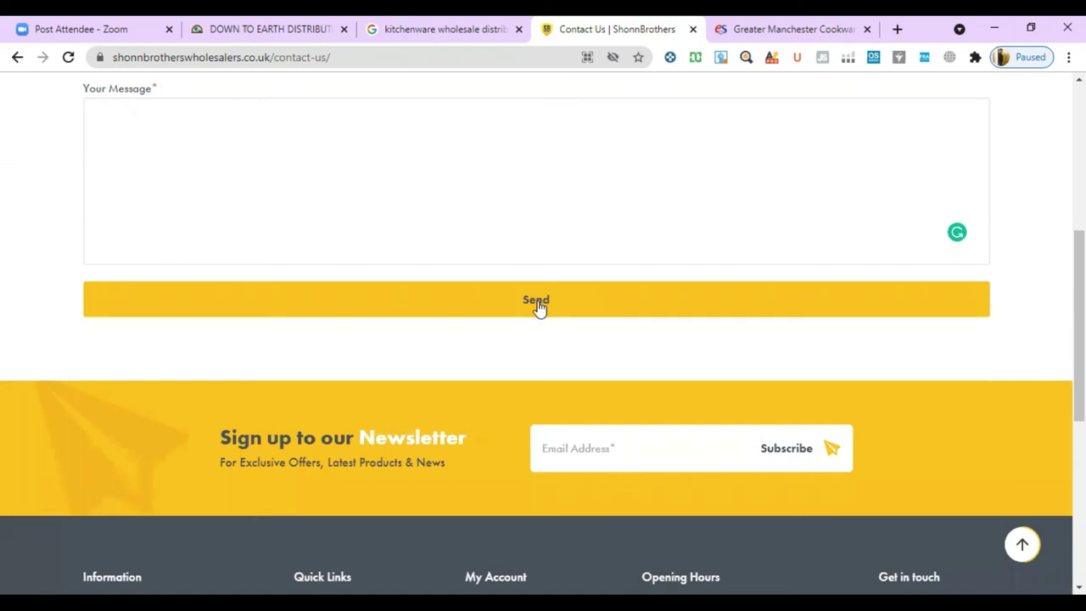
# - Search Google for "ionos mail" in a new browser tab and open the IONOS Webmail login page
pyautogui.scroll(2, 537, 307)
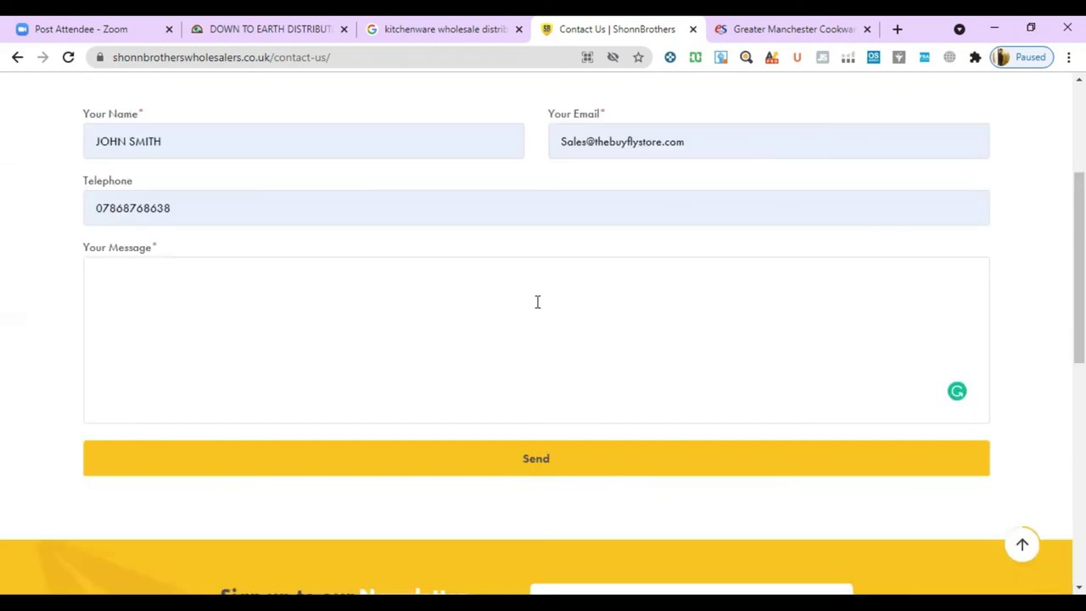
pyautogui.click(896, 31)
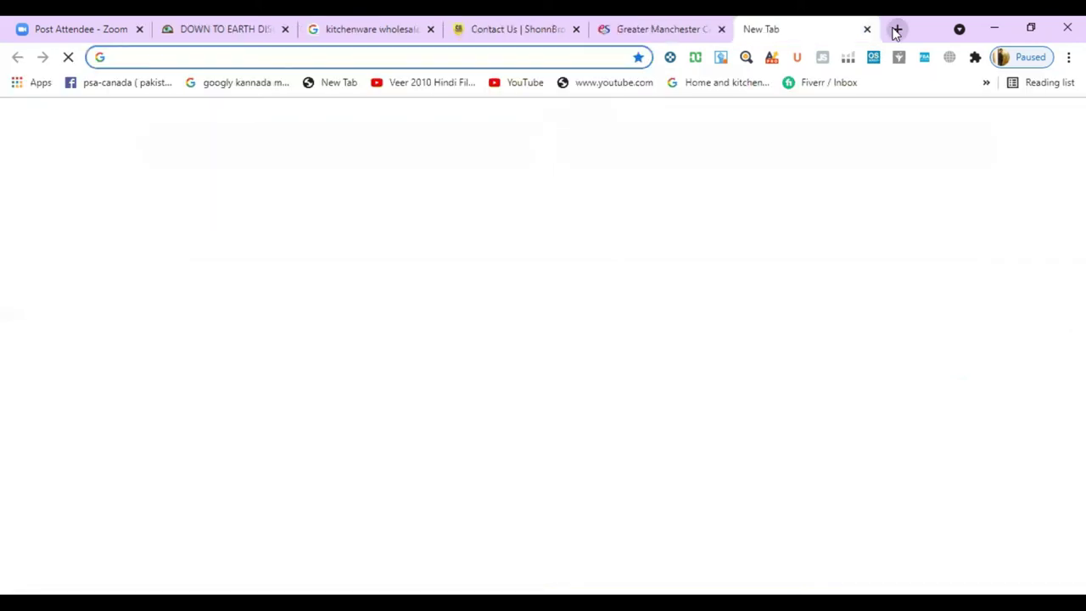
pyautogui.write('io')
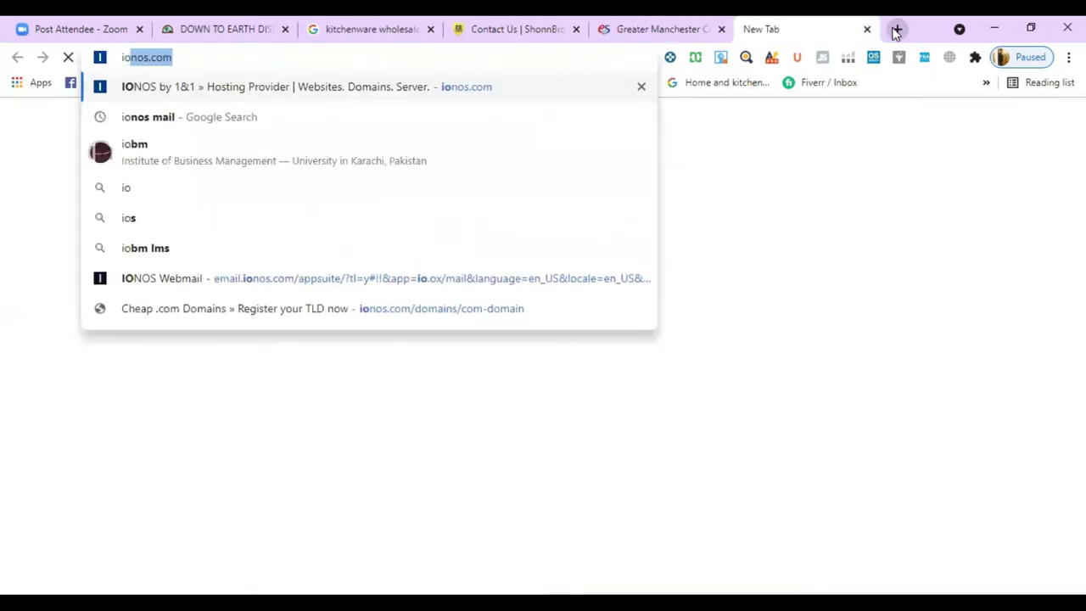
pyautogui.click(150, 116)
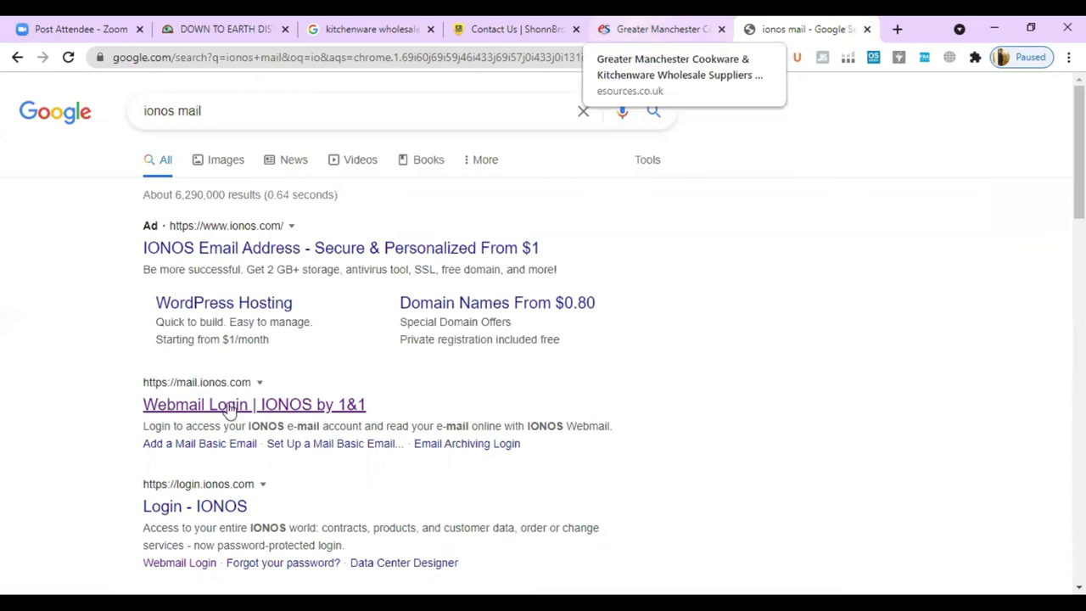
# - Switch to the eSources site and look through the Greater Manchester cookware and kitchenware supplier listings and their contact options
pyautogui.click(667, 20)
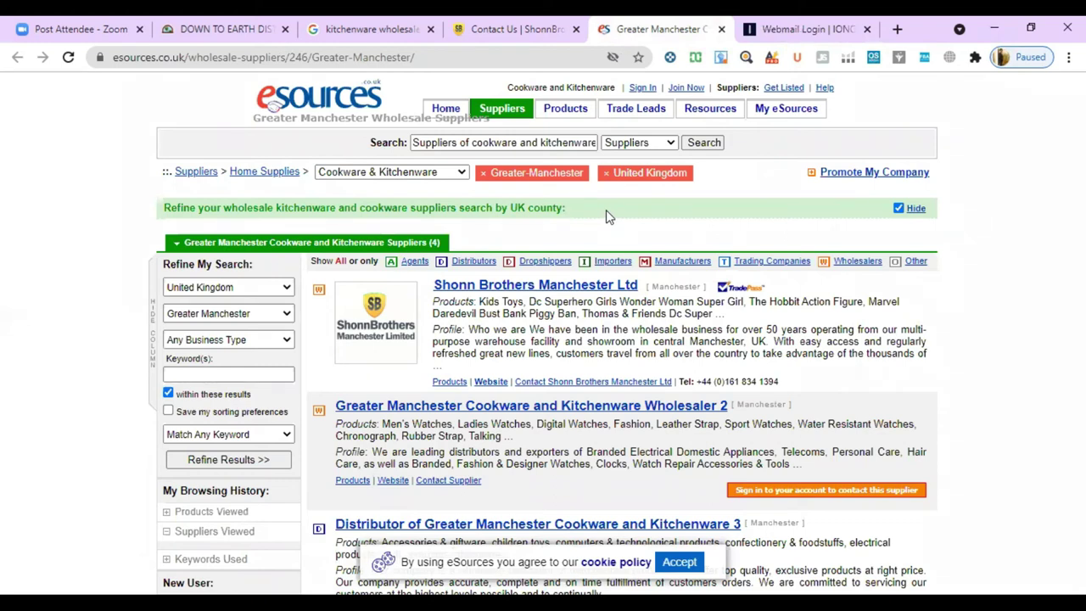
pyautogui.click(501, 21)
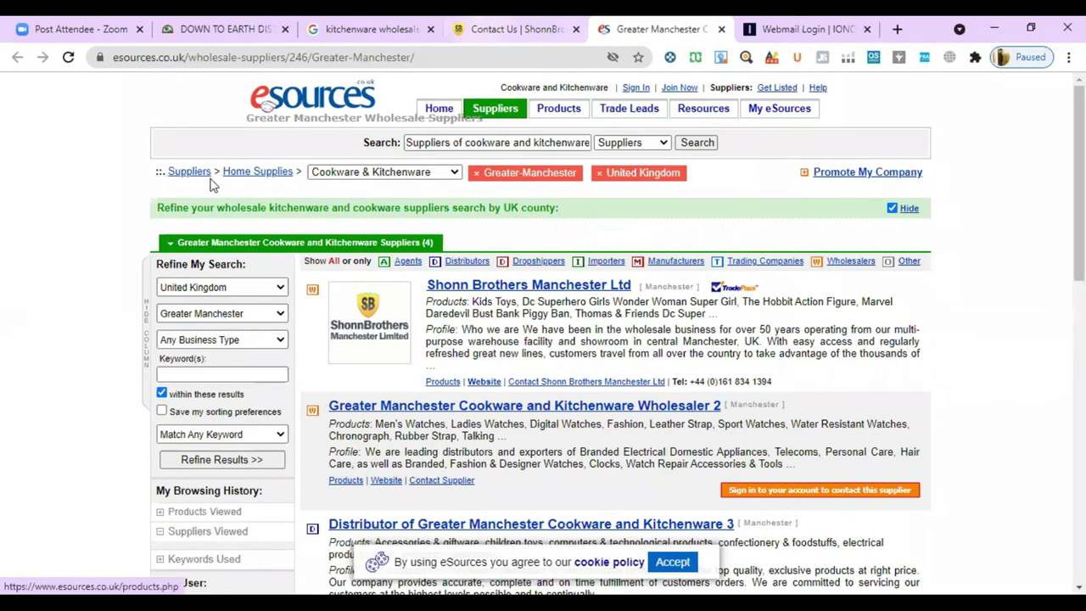
pyautogui.scroll(3, 309, 233)
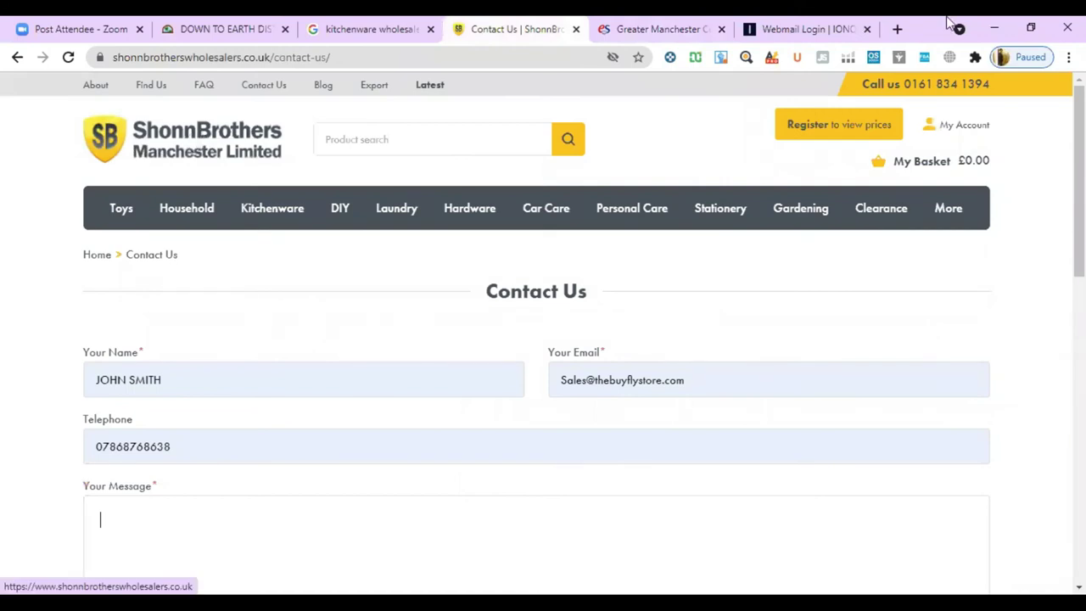
pyautogui.hotkey('ctrl', 'Tab')
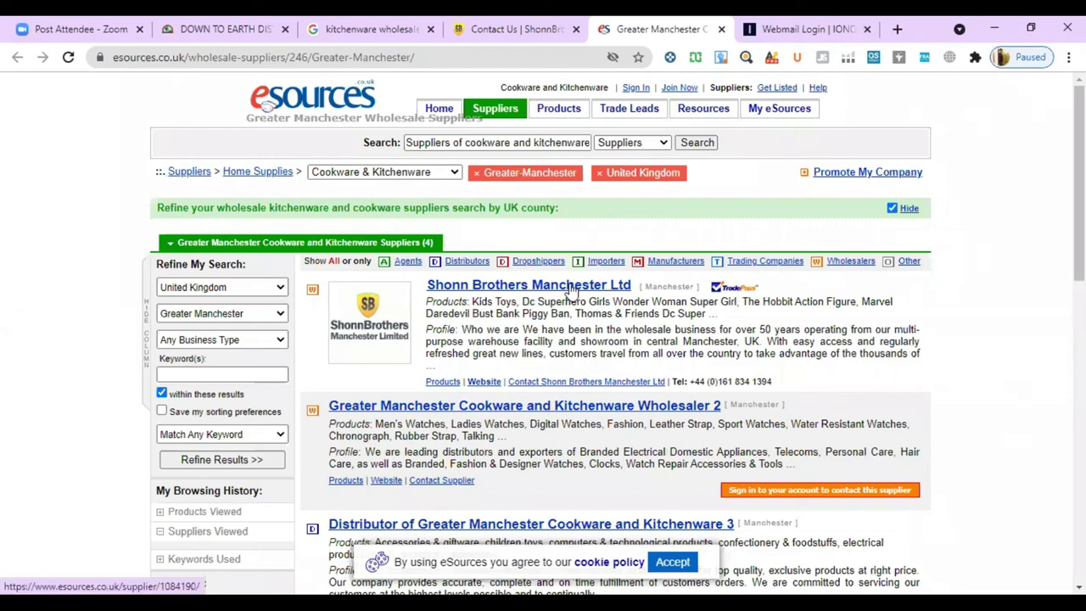
pyautogui.scroll(-3, 509, 323)
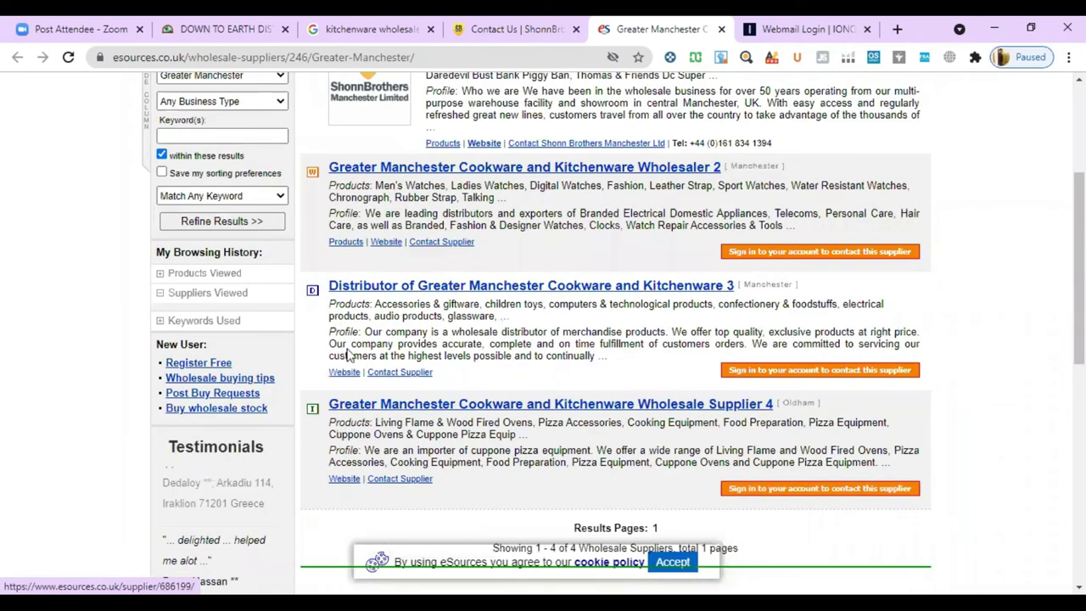
pyautogui.scroll(2, 399, 334)
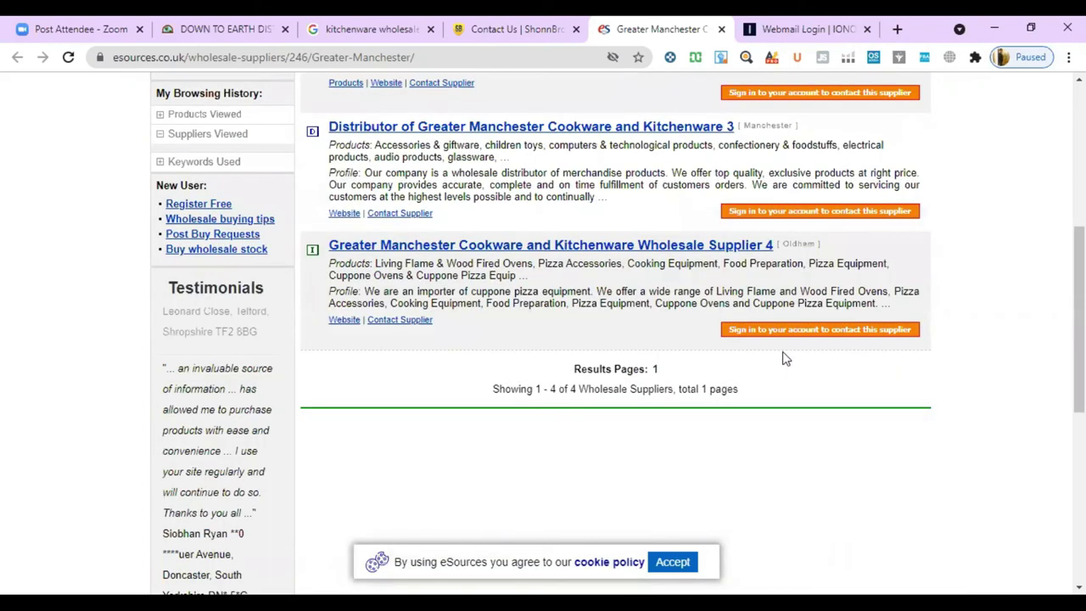
pyautogui.scroll(5, 264, 207)
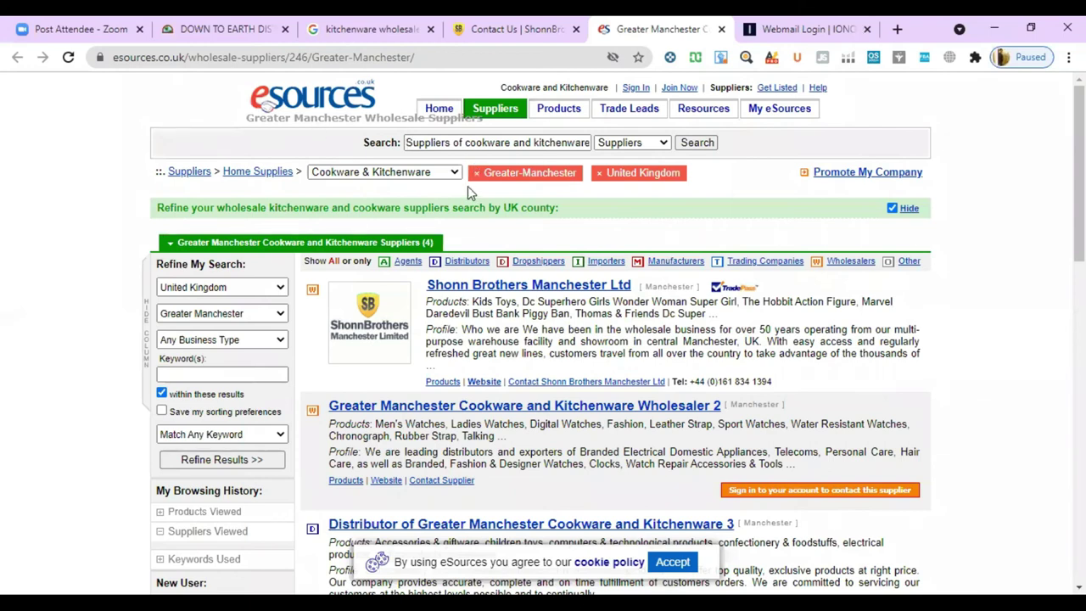
pyautogui.scroll(-1, 467, 186)
pyautogui.scroll(-5, 467, 186)
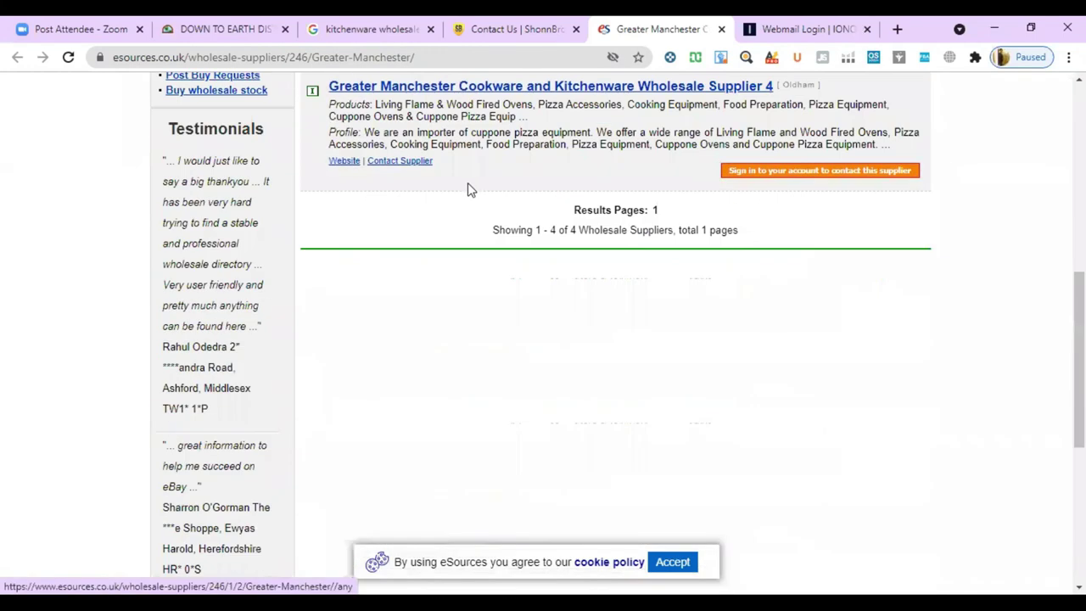
pyautogui.scroll(-3, 471, 187)
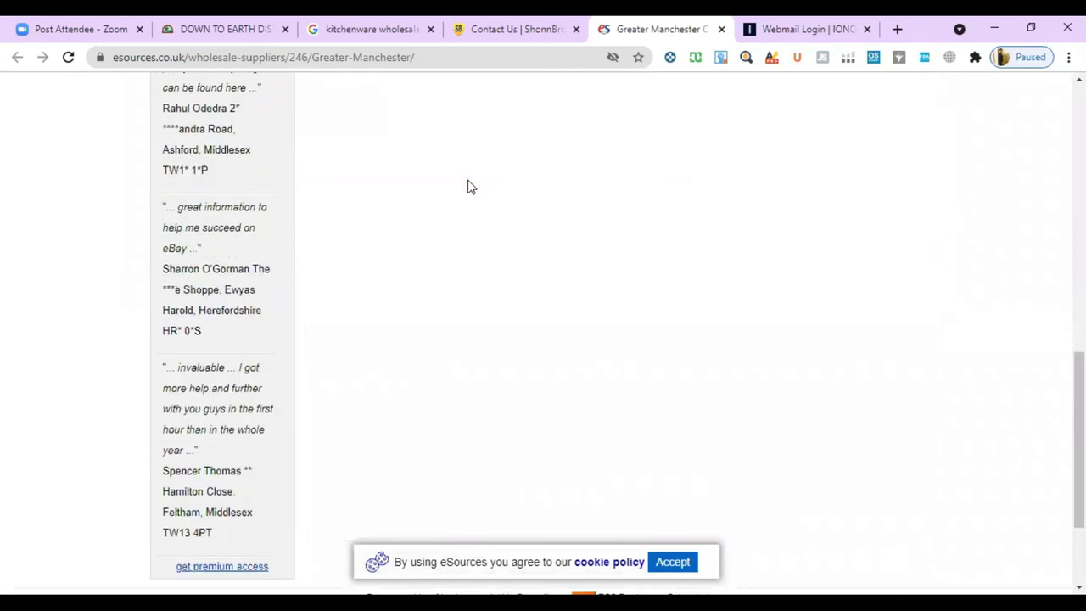
pyautogui.scroll(7, 471, 187)
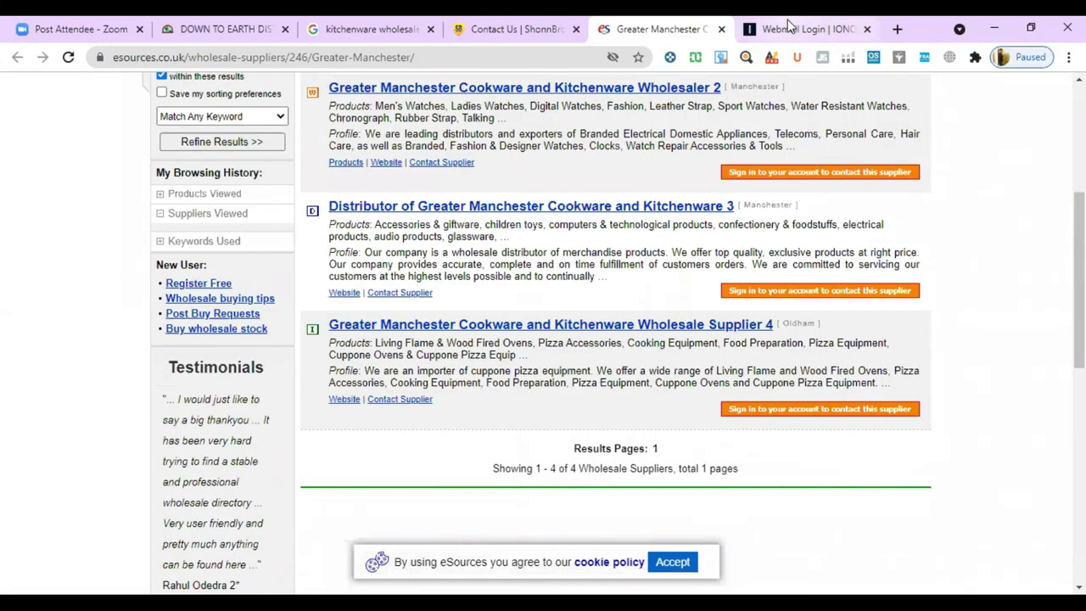
# - Log in to the IONOS Webmail account and review the Shonn Brothers enquiry form while the mailbox loads
pyautogui.click(794, 29)
pyautogui.click(537, 364)
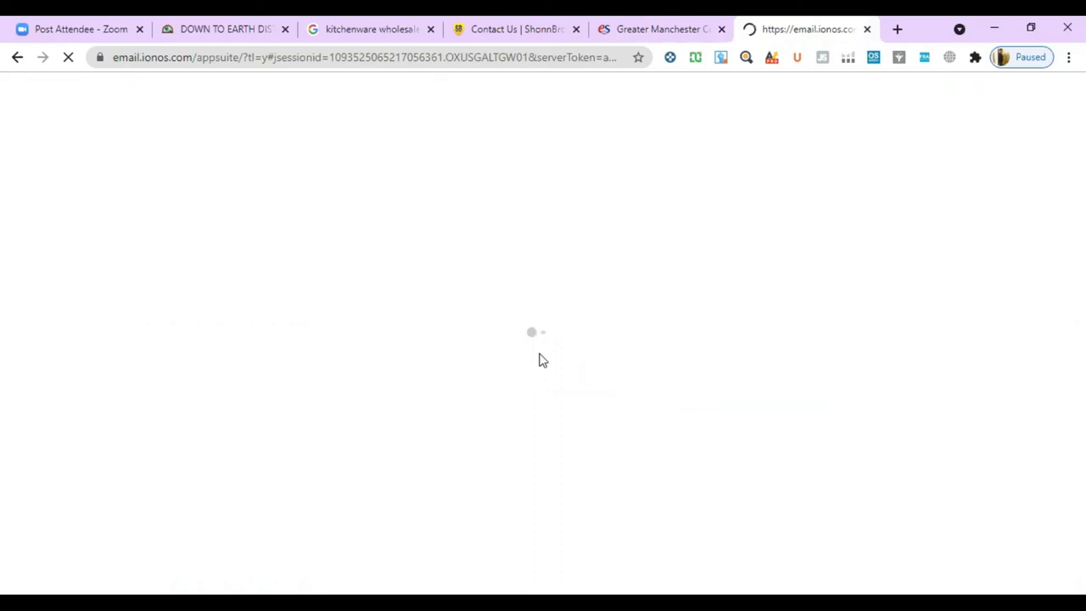
pyautogui.click(653, 25)
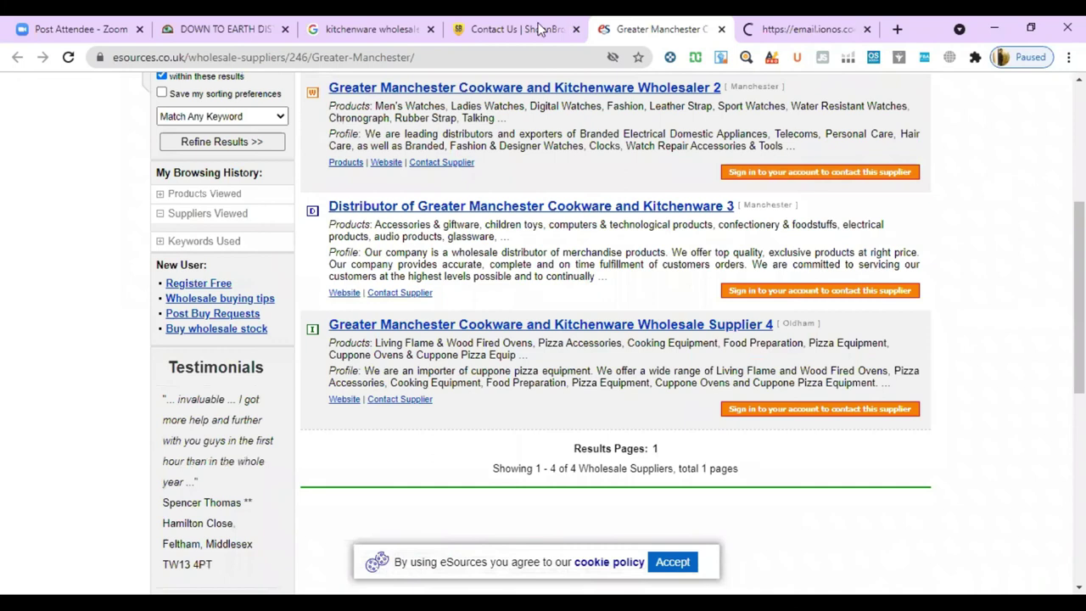
pyautogui.click(539, 30)
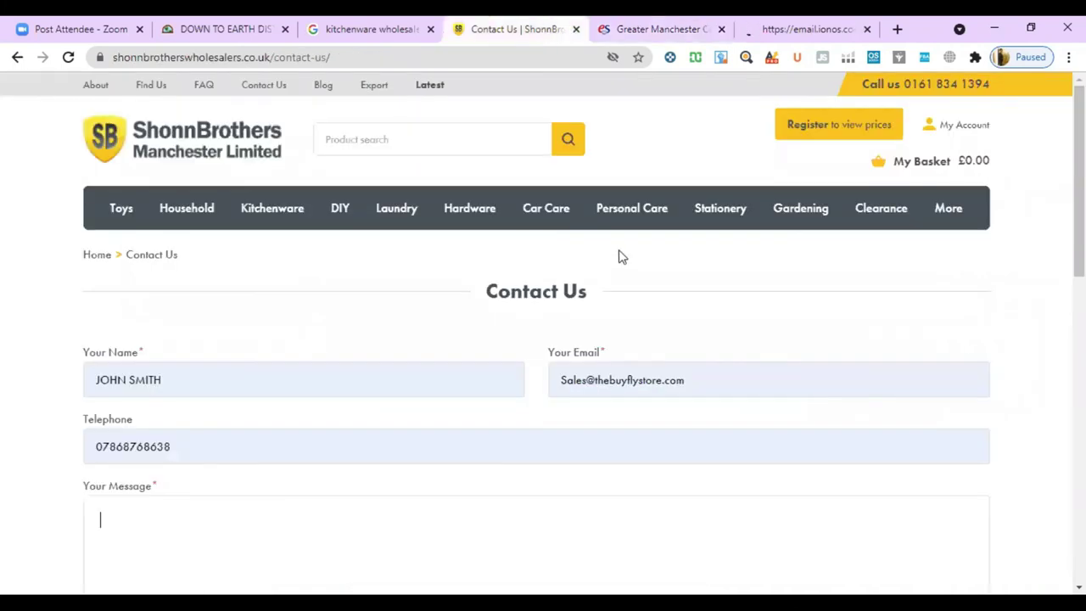
pyautogui.scroll(-4, 619, 251)
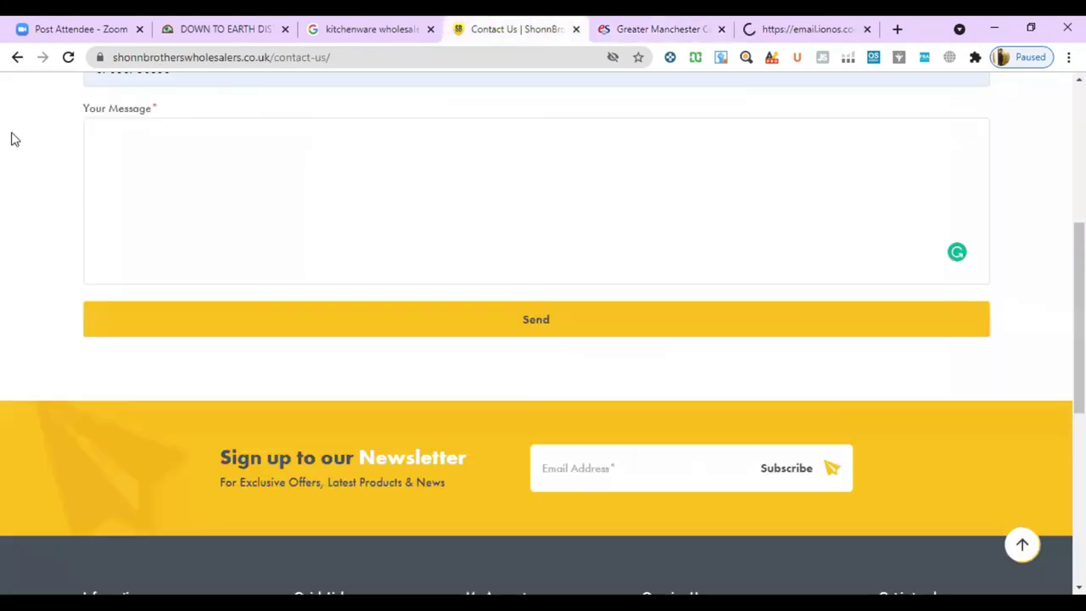
pyautogui.scroll(2, 14, 139)
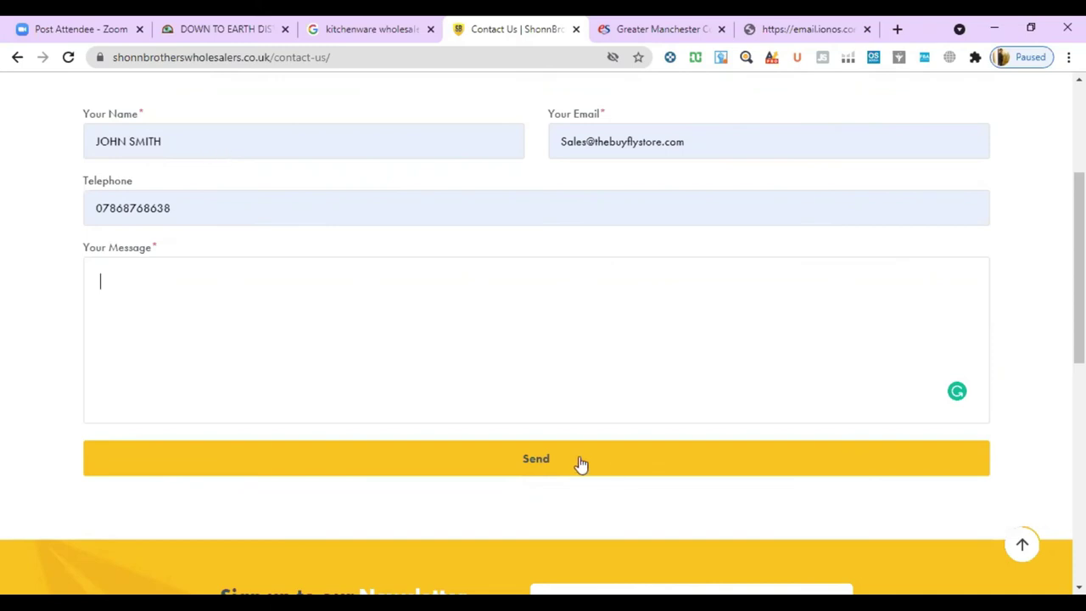
pyautogui.click(807, 29)
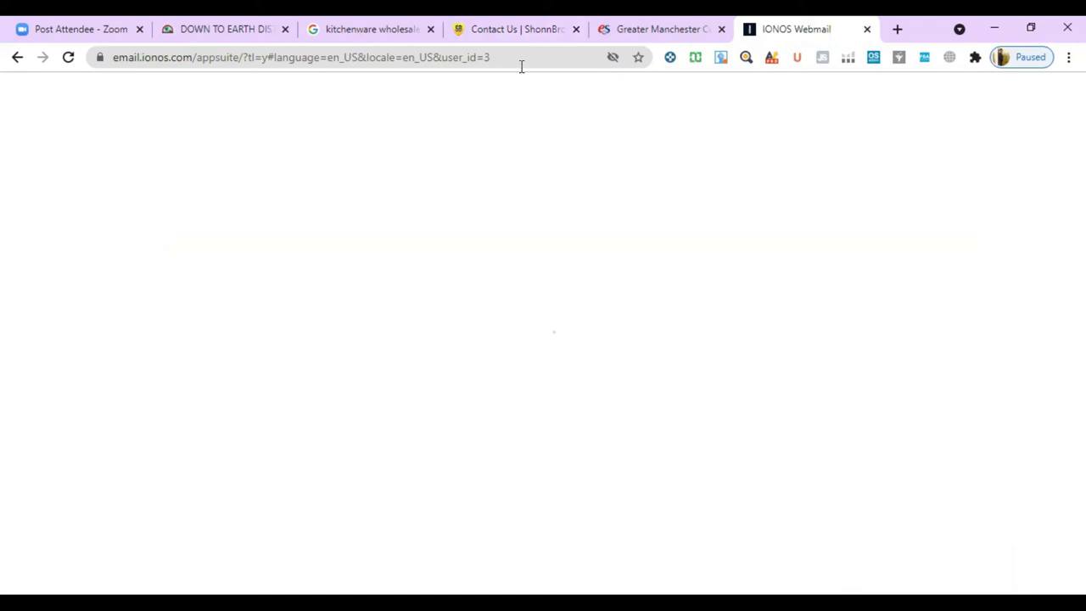
pyautogui.click(529, 20)
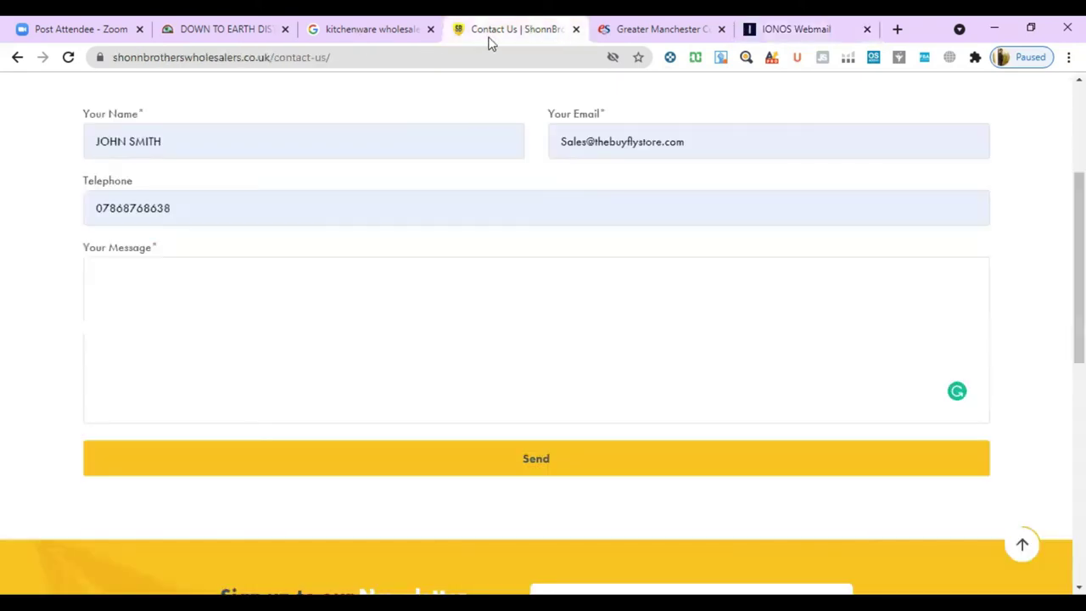
pyautogui.click(381, 25)
# - Replace the leading zero of the telephone number in the Shonn Brothers enquiry form with the country code 44
pyautogui.click(512, 29)
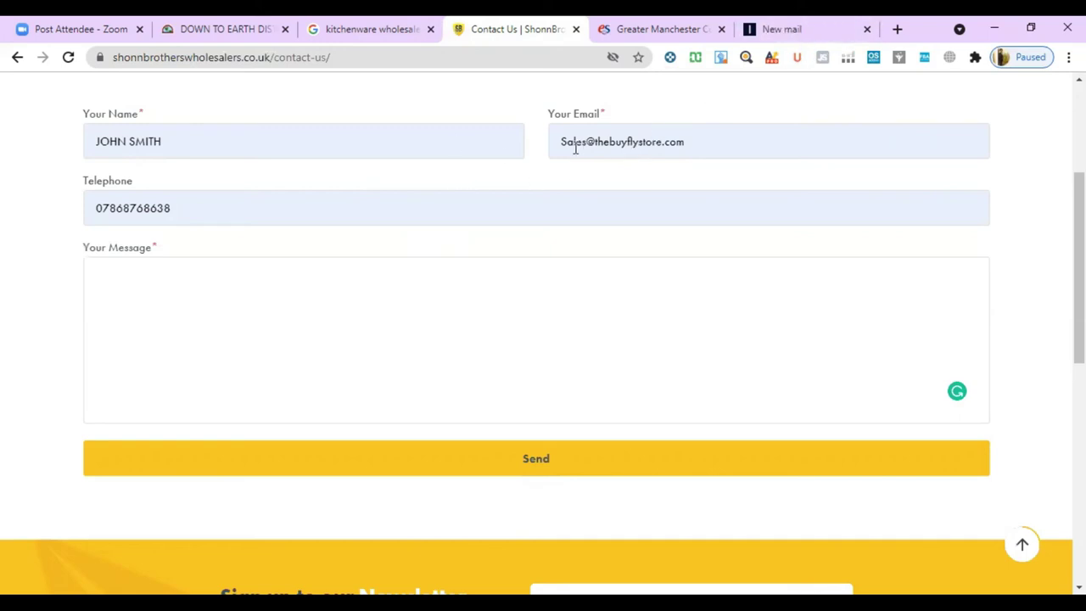
pyautogui.click(85, 212)
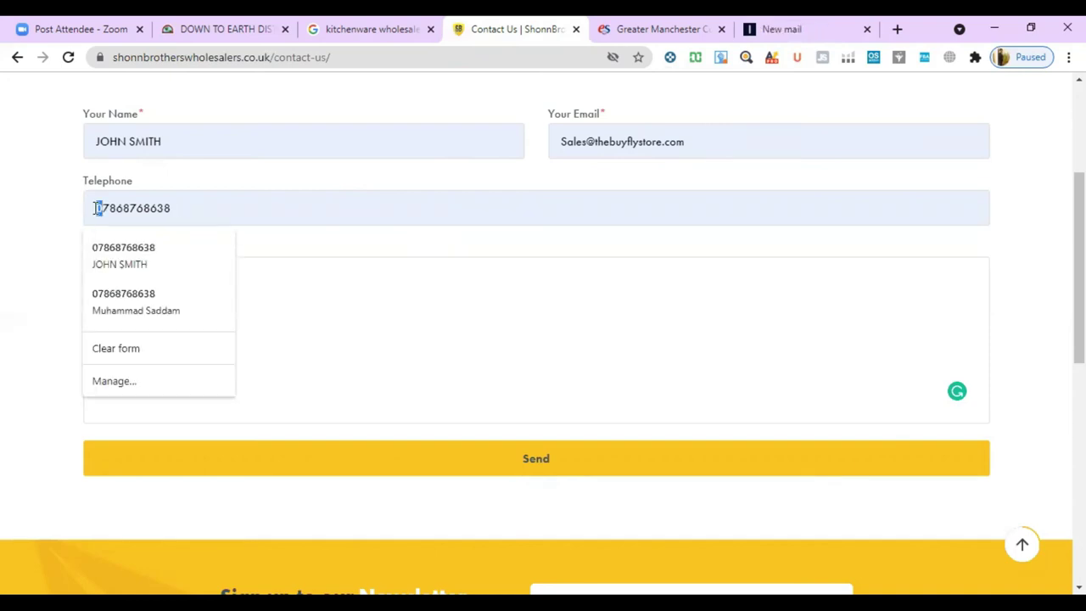
pyautogui.press('Escape')
pyautogui.write('44')
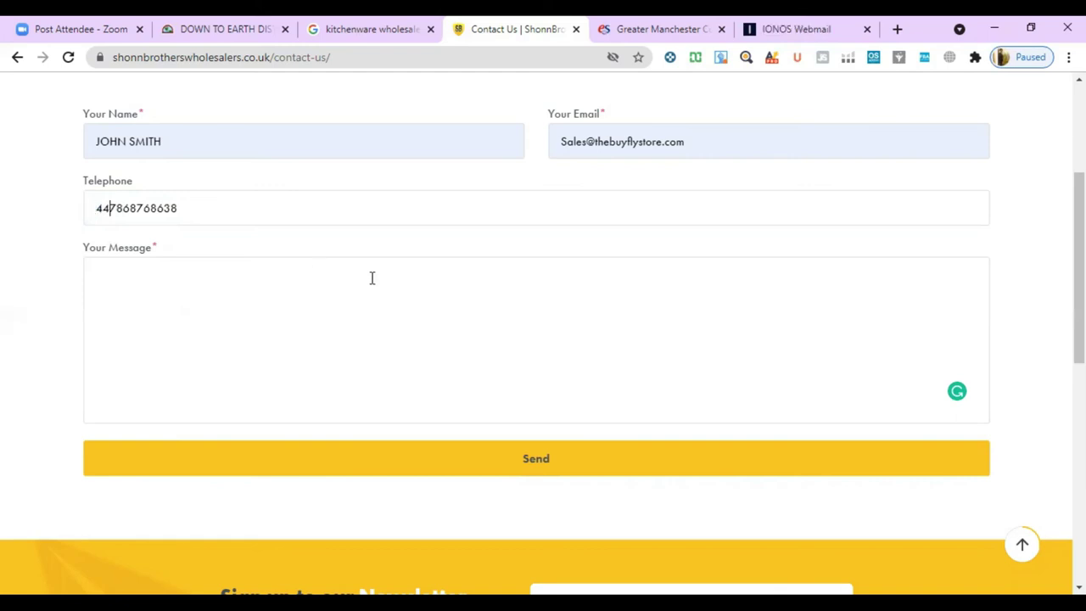
pyautogui.click(93, 207)
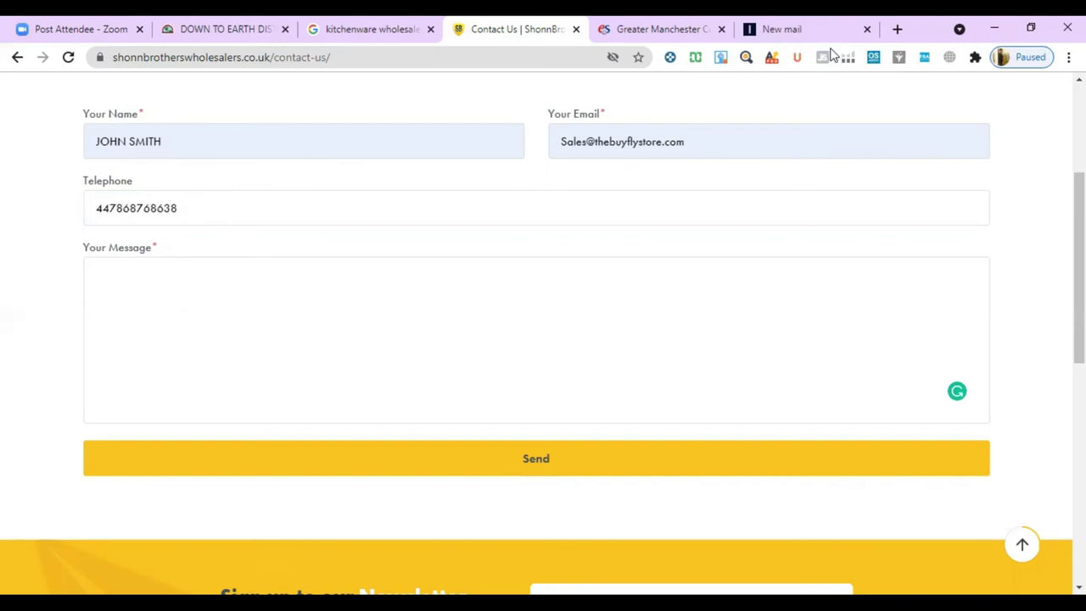
# - Switch to the IONOS Webmail inbox and look through the supplier replies to the wholesale account requests
pyautogui.click(786, 26)
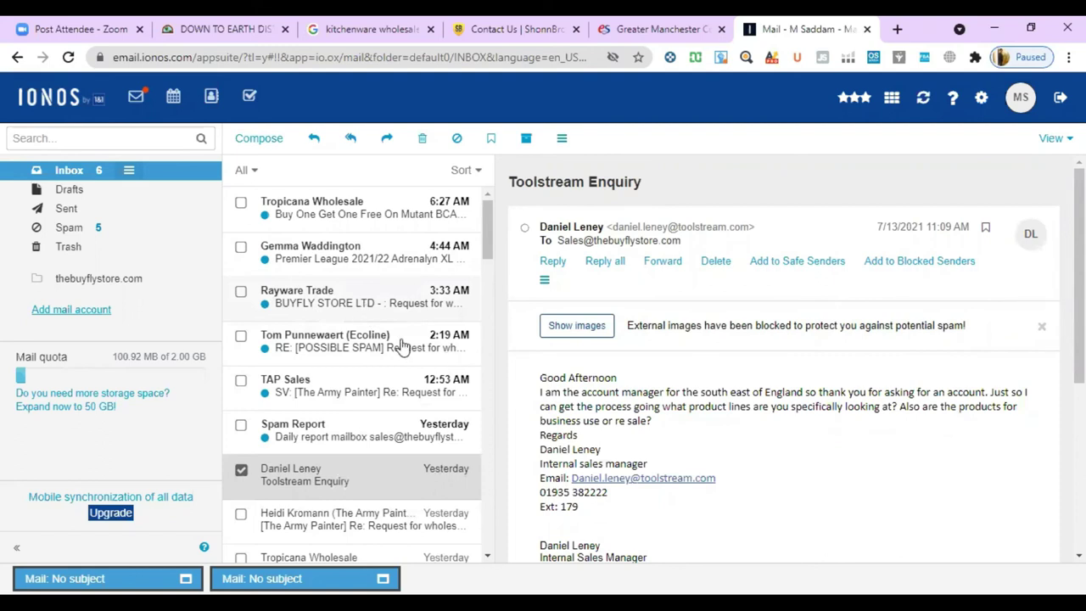
pyautogui.scroll(-1, 404, 348)
pyautogui.scroll(-3, 404, 348)
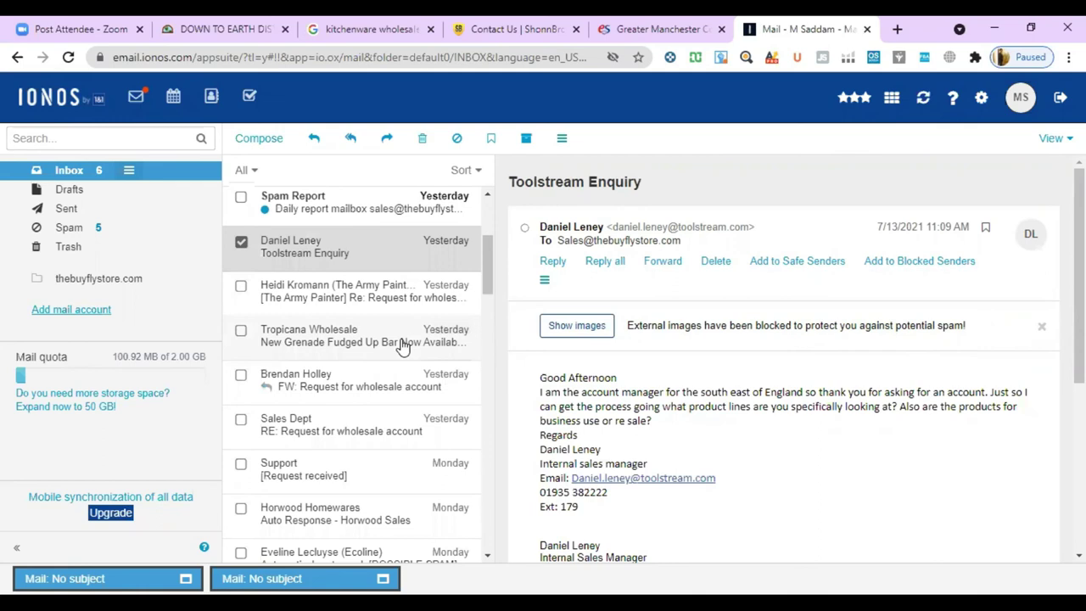
pyautogui.scroll(1, 399, 339)
pyautogui.click(400, 339)
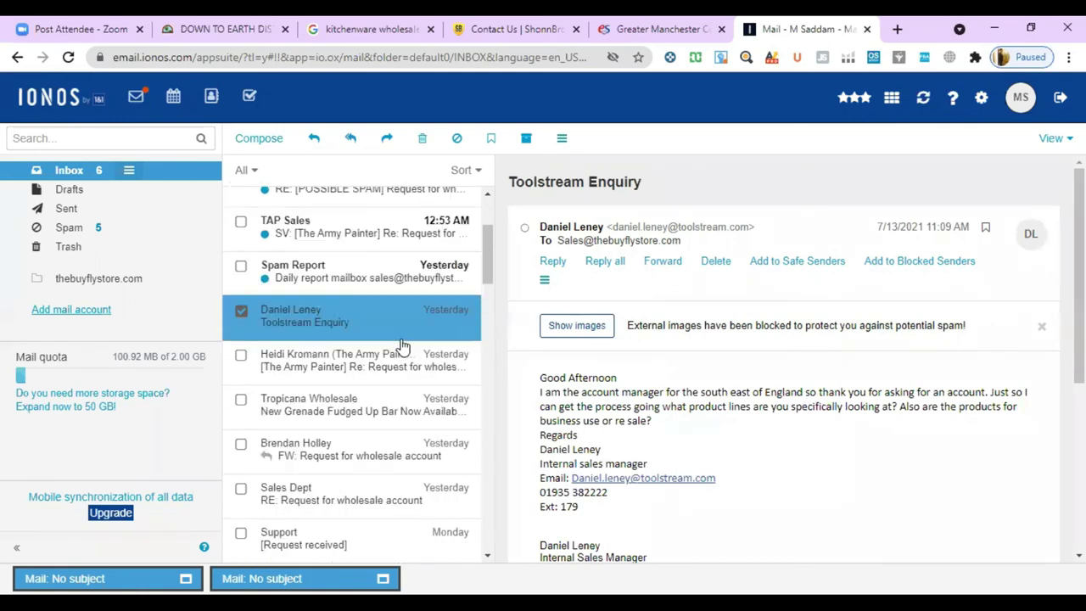
pyautogui.scroll(3, 402, 346)
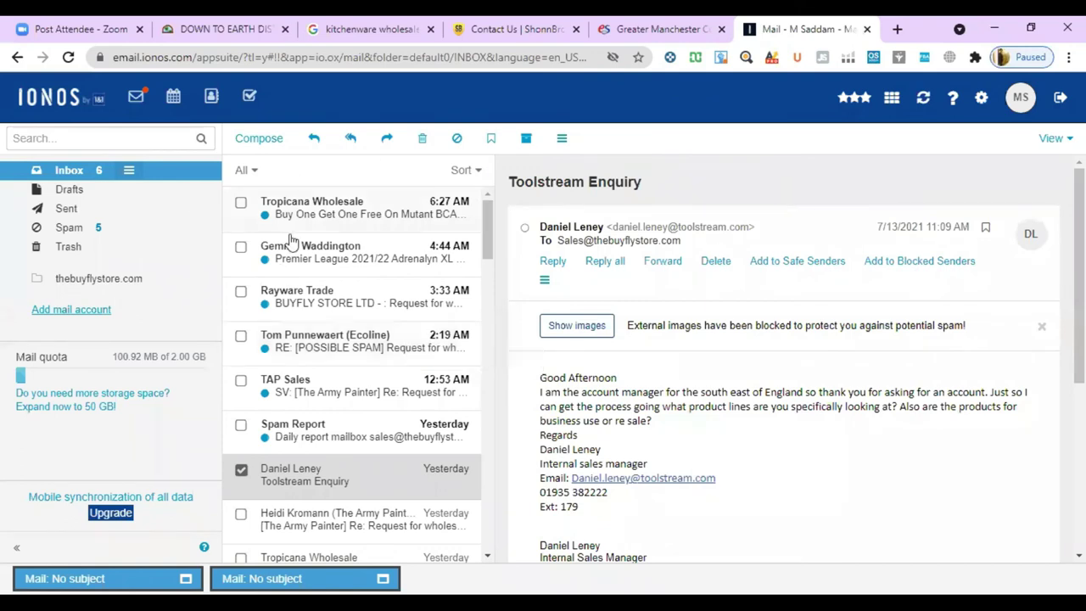
pyautogui.scroll(-1, 309, 254)
pyautogui.scroll(-10, 309, 254)
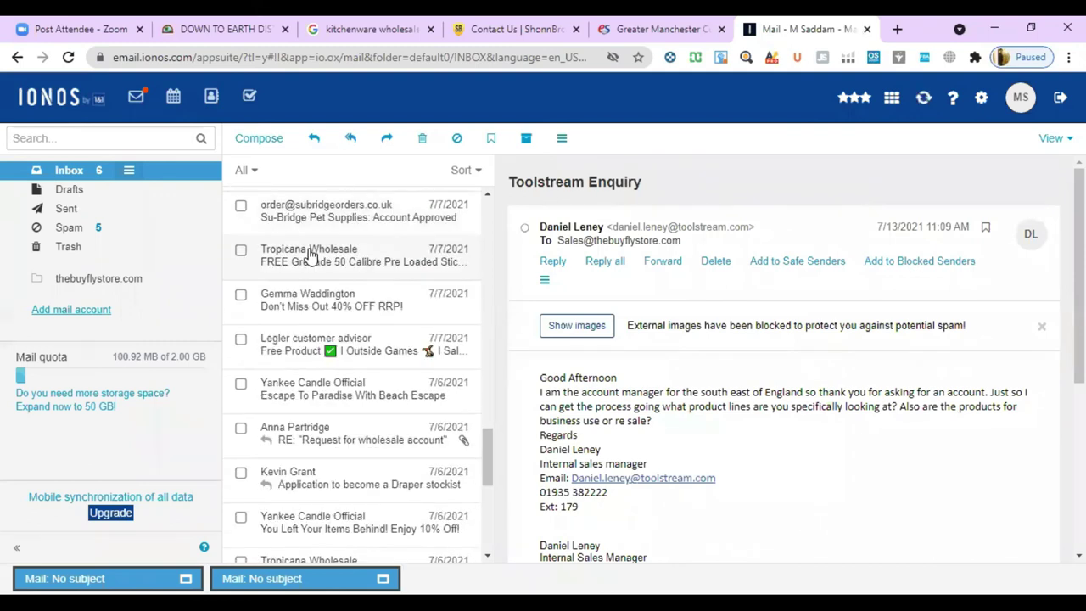
# - Search the inbox for messages matching Shonbrothers and clear the search term
pyautogui.click(54, 140)
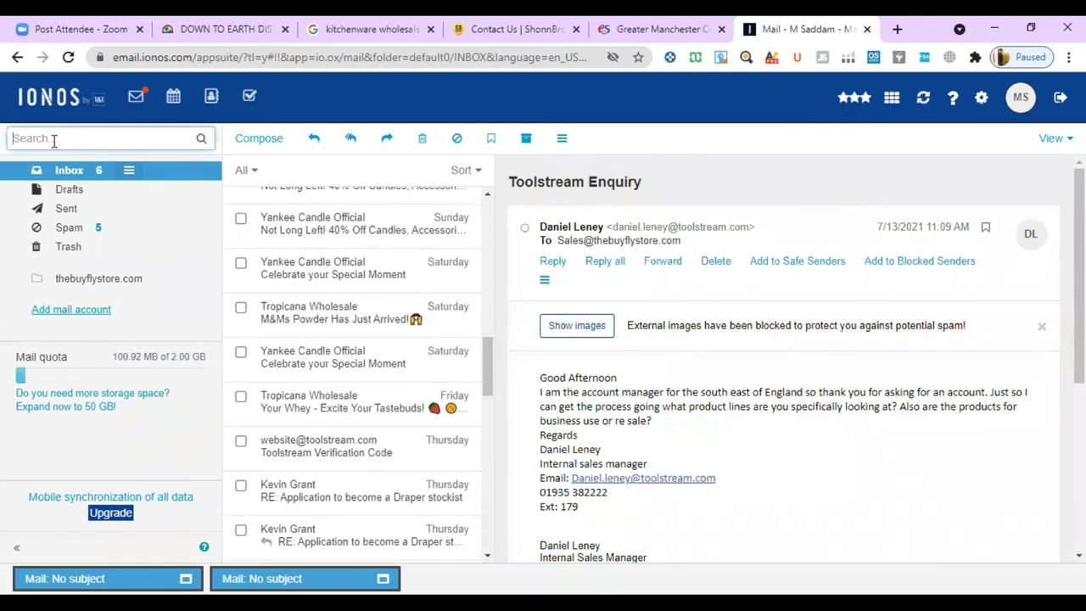
pyautogui.write('S')
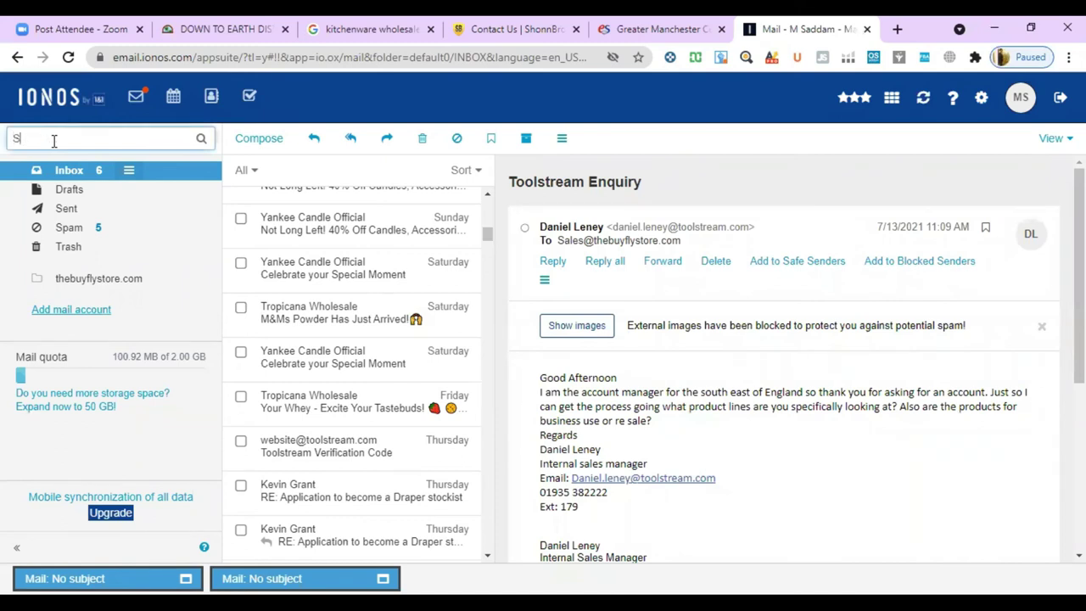
pyautogui.write('hon')
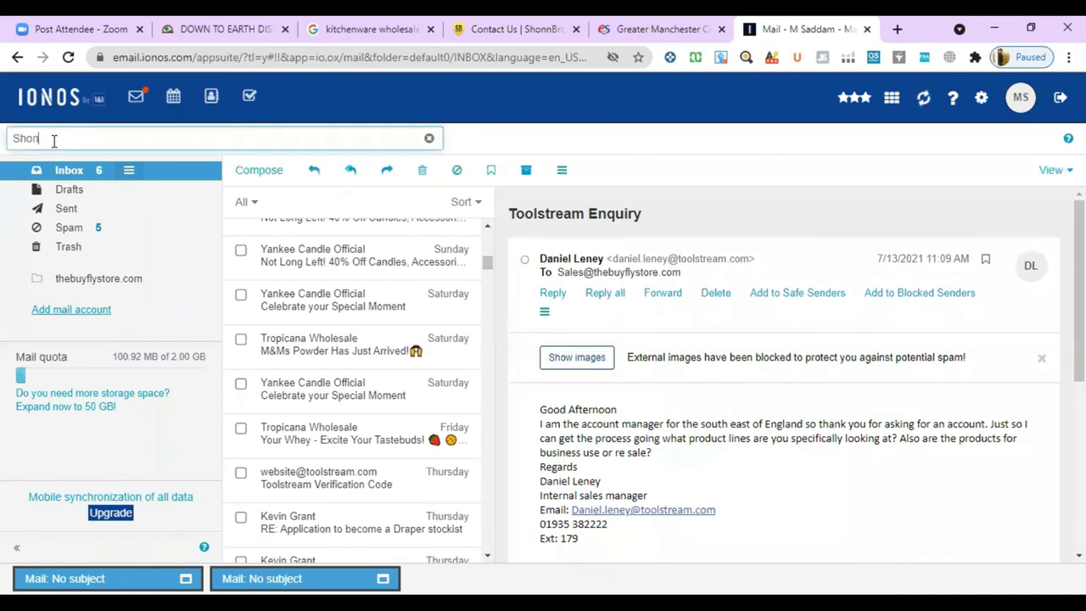
pyautogui.write('br')
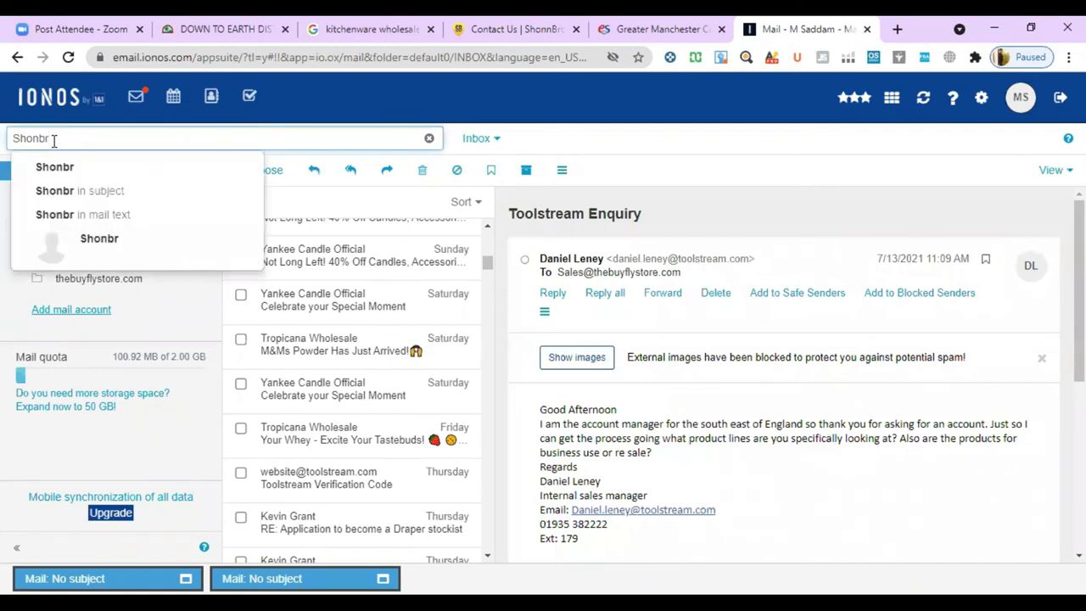
pyautogui.write('other')
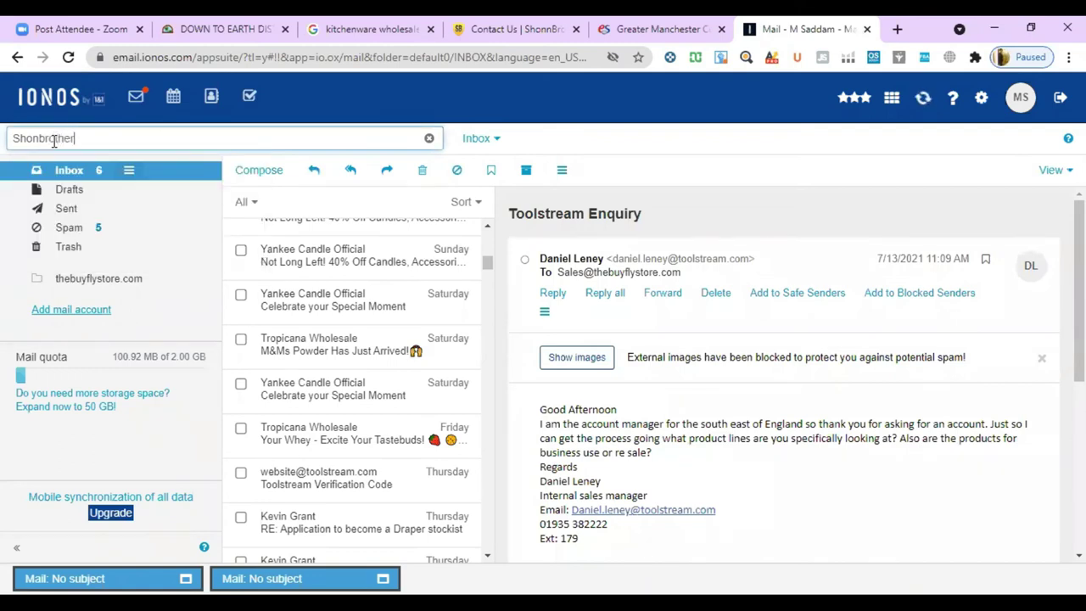
pyautogui.write('s')
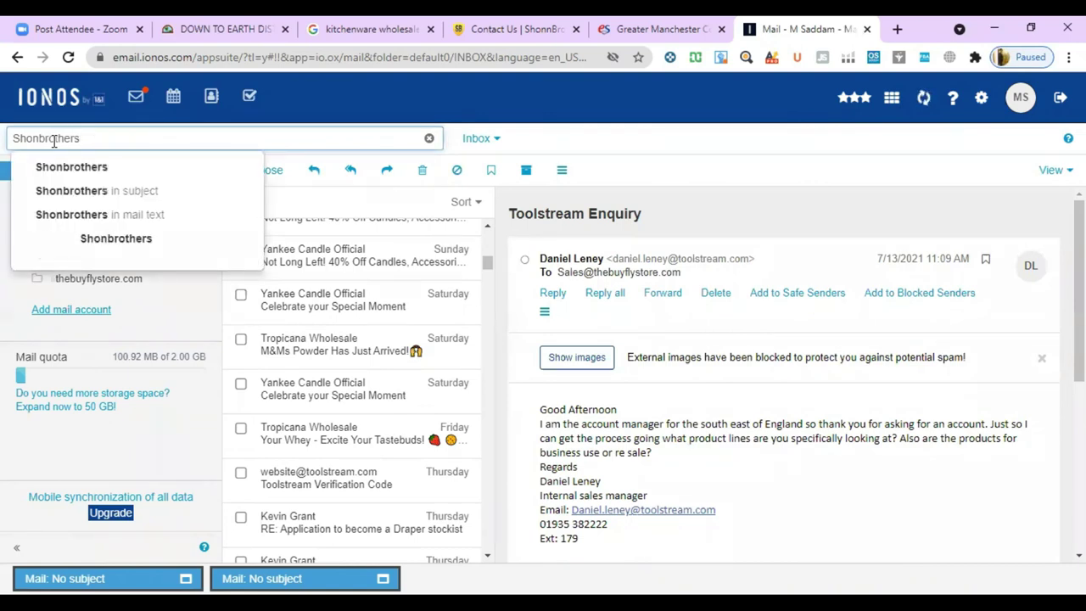
pyautogui.press('Return')
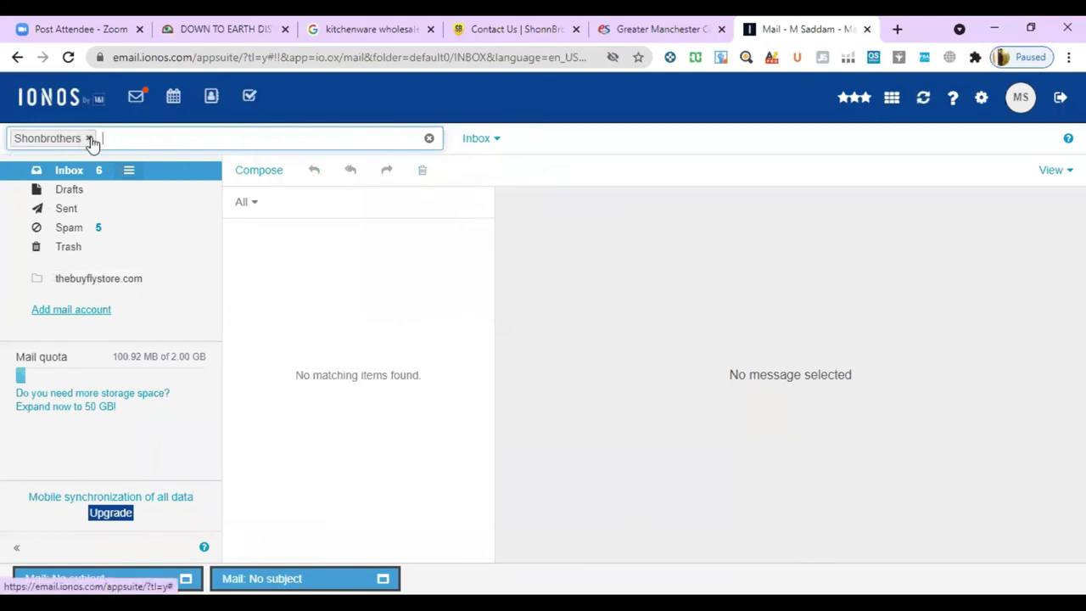
pyautogui.click(88, 138)
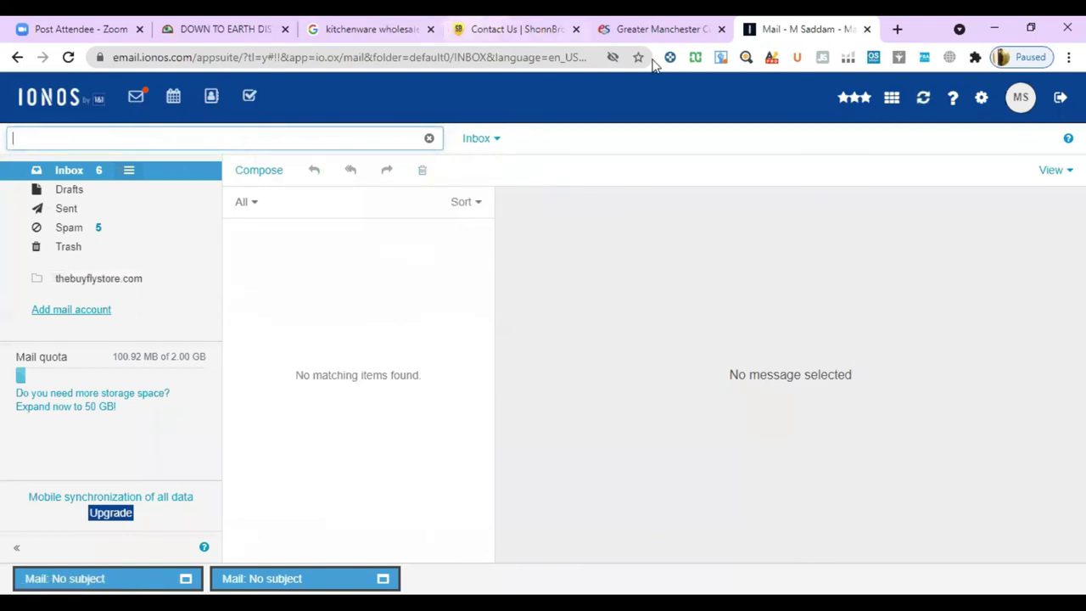
# - Revisit the ShonnBrothers contact page, and look through the Greater Manchester cookware and kitchenware supplier listings on eSources
pyautogui.click(513, 21)
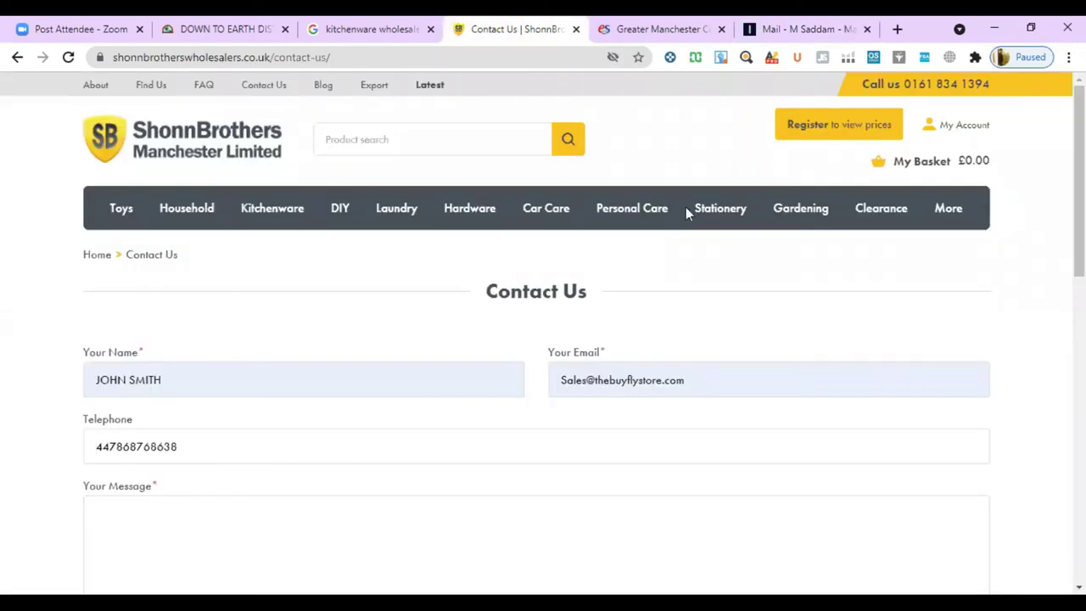
pyautogui.click(676, 28)
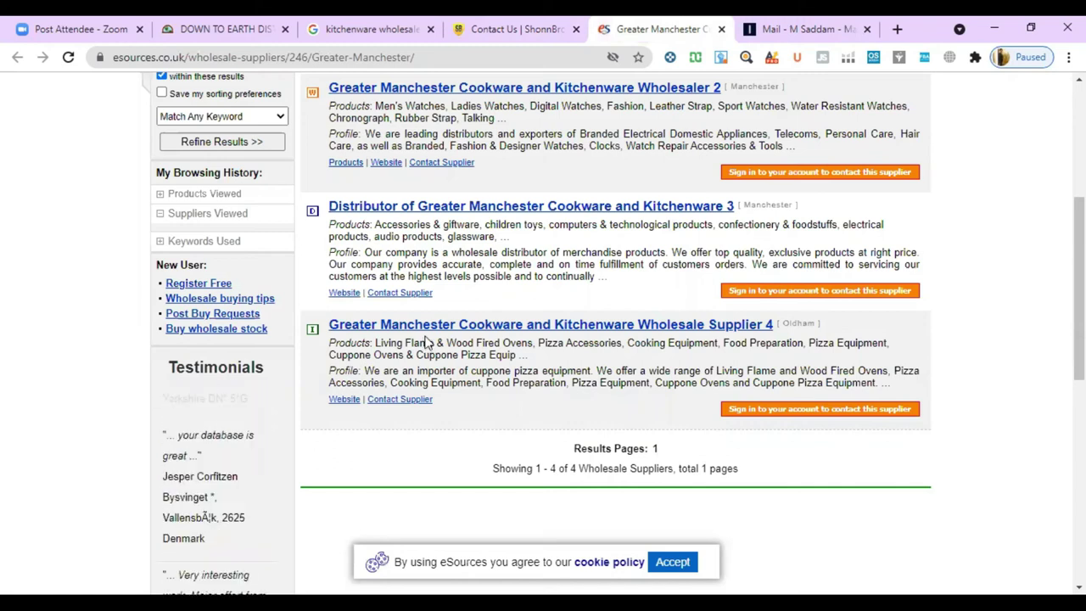
pyautogui.scroll(-4, 427, 342)
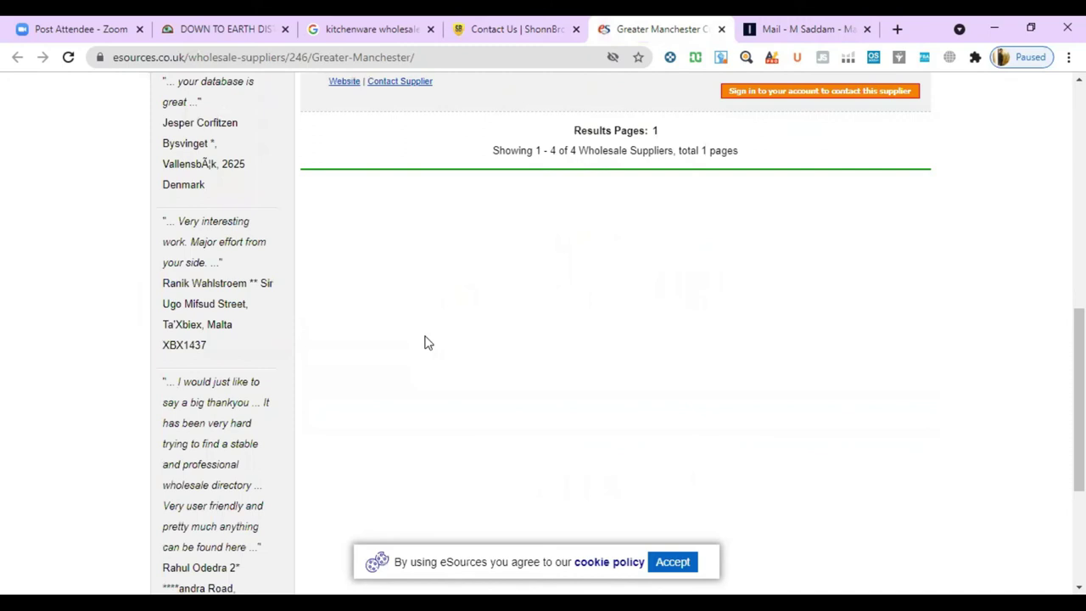
pyautogui.scroll(8, 427, 342)
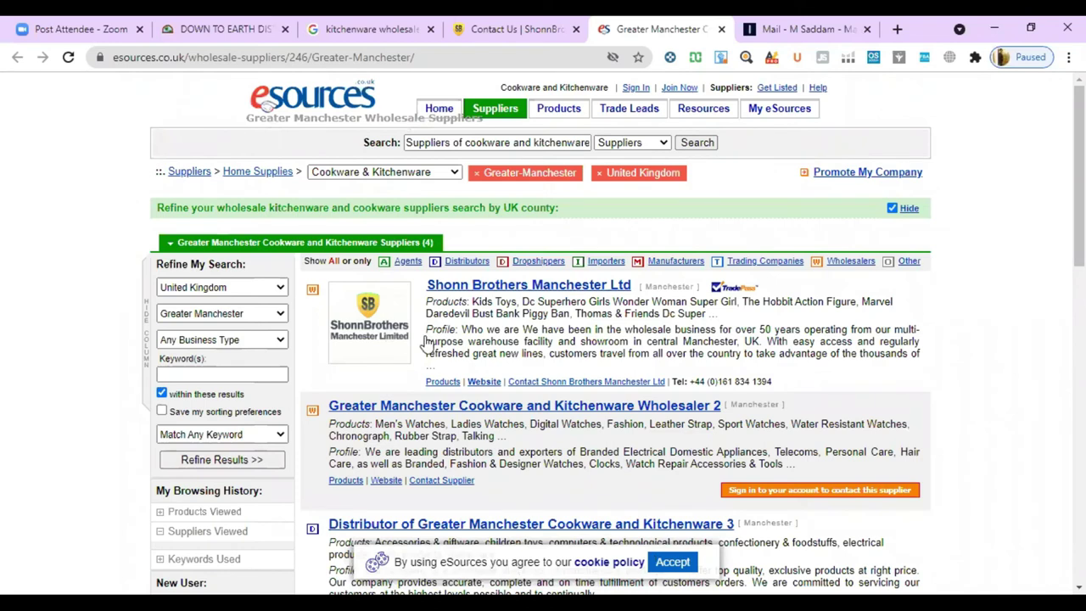
pyautogui.scroll(-1, 427, 342)
pyautogui.scroll(1, 427, 342)
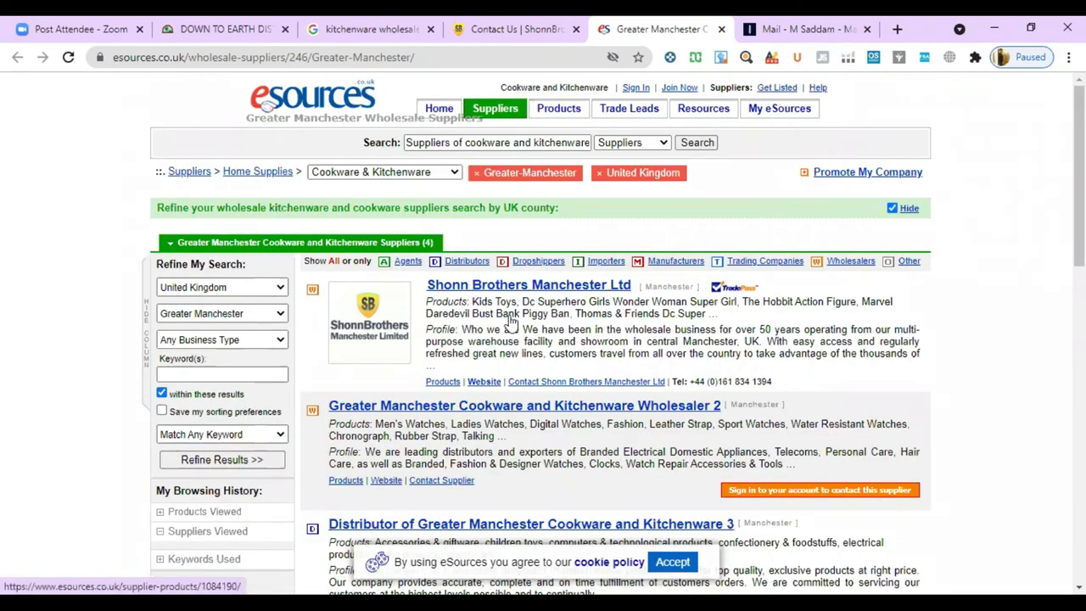
# - Switch to the Google results for kitchenware wholesale distributors manchester and look through the local stores, supplier sites and related searches
pyautogui.hotkey('ctrl', '3')
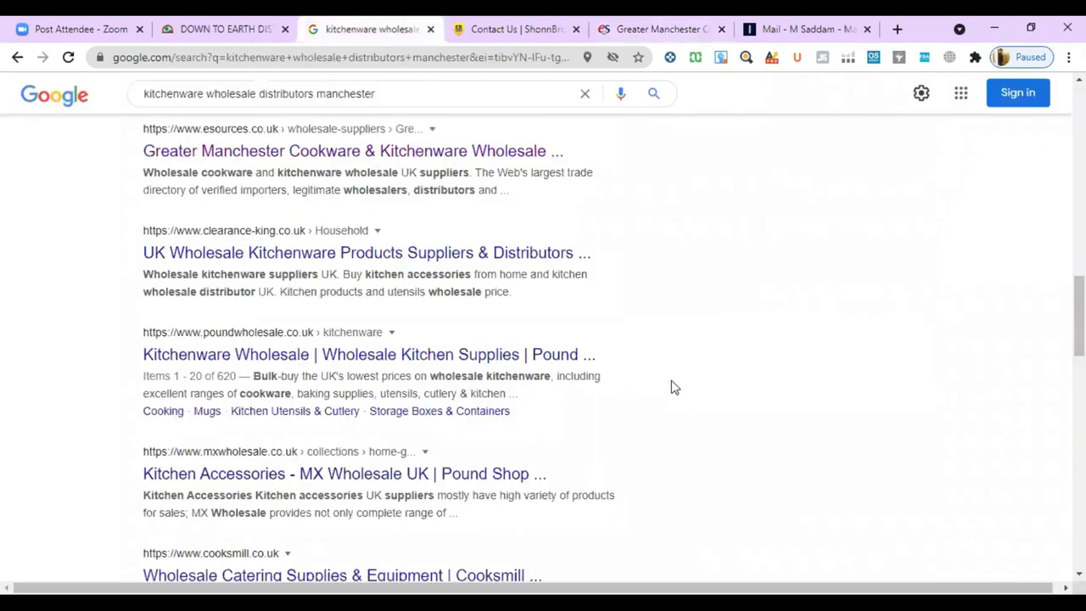
pyautogui.scroll(-15, 675, 386)
pyautogui.scroll(-2, 675, 387)
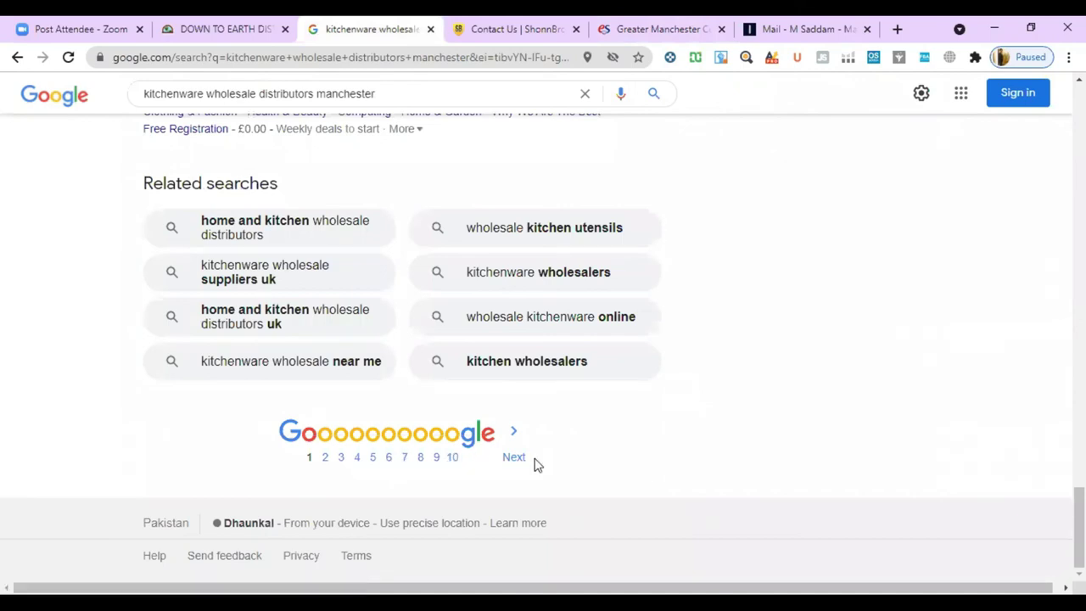
pyautogui.scroll(2, 534, 463)
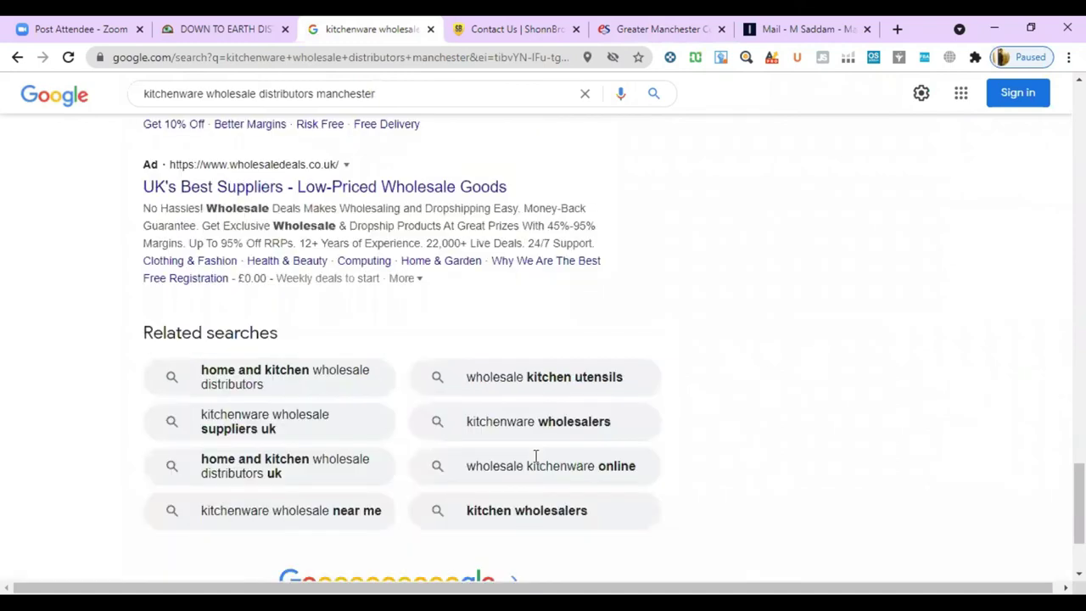
pyautogui.scroll(4, 534, 460)
pyautogui.scroll(5, 566, 345)
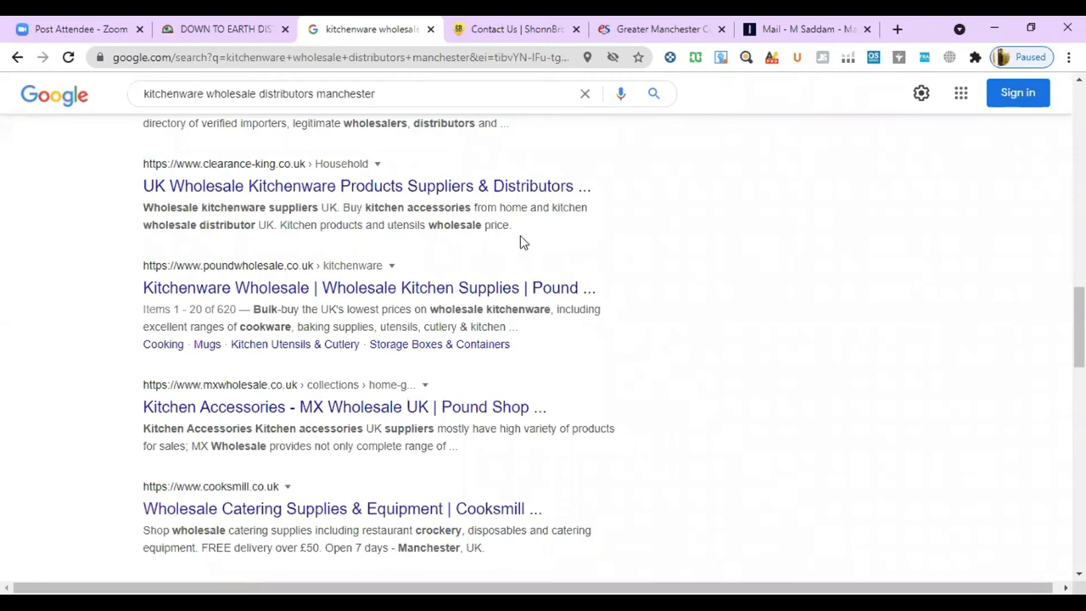
pyautogui.scroll(4, 521, 242)
pyautogui.scroll(5, 520, 242)
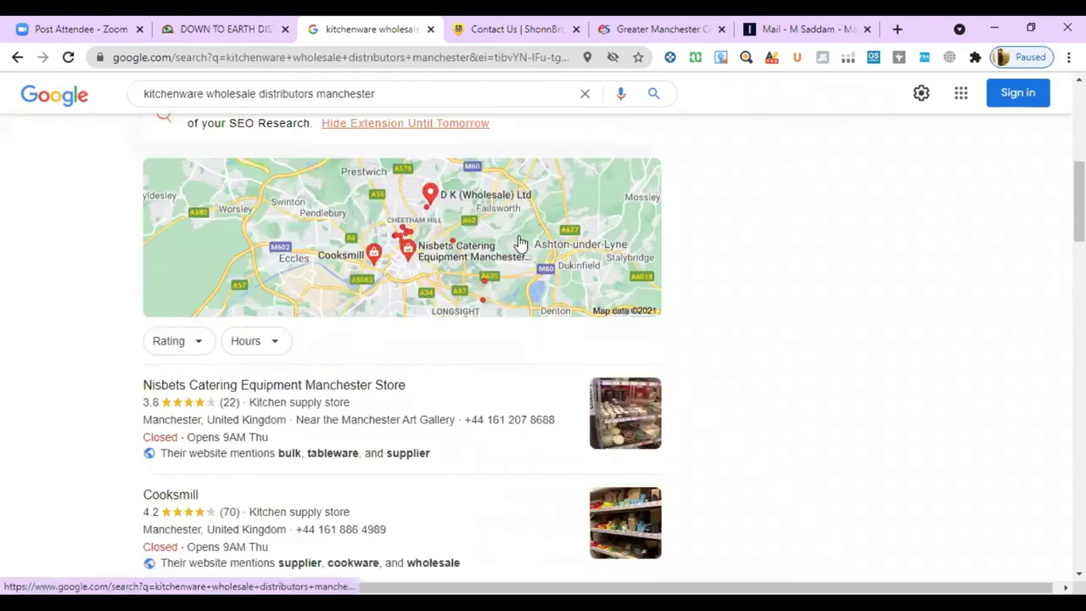
pyautogui.scroll(4, 520, 242)
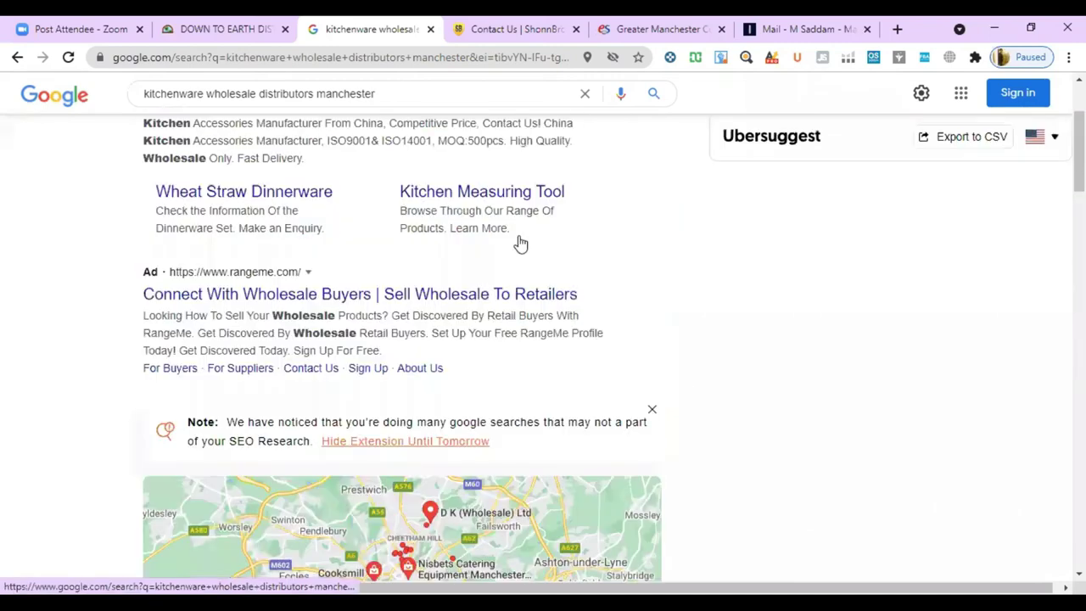
pyautogui.scroll(2, 521, 242)
pyautogui.scroll(-7, 522, 242)
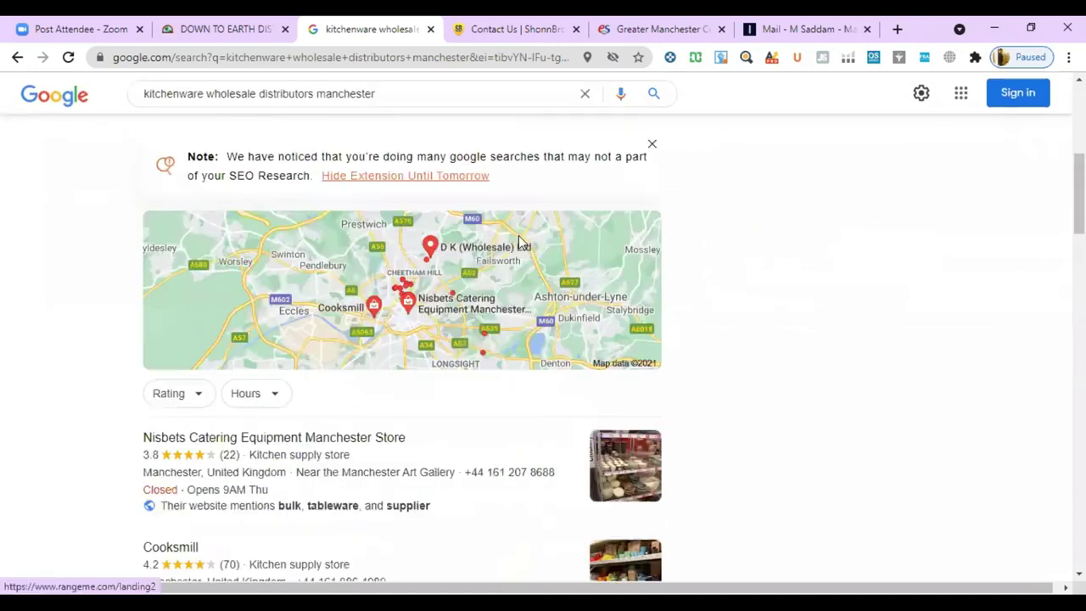
pyautogui.scroll(-10, 520, 244)
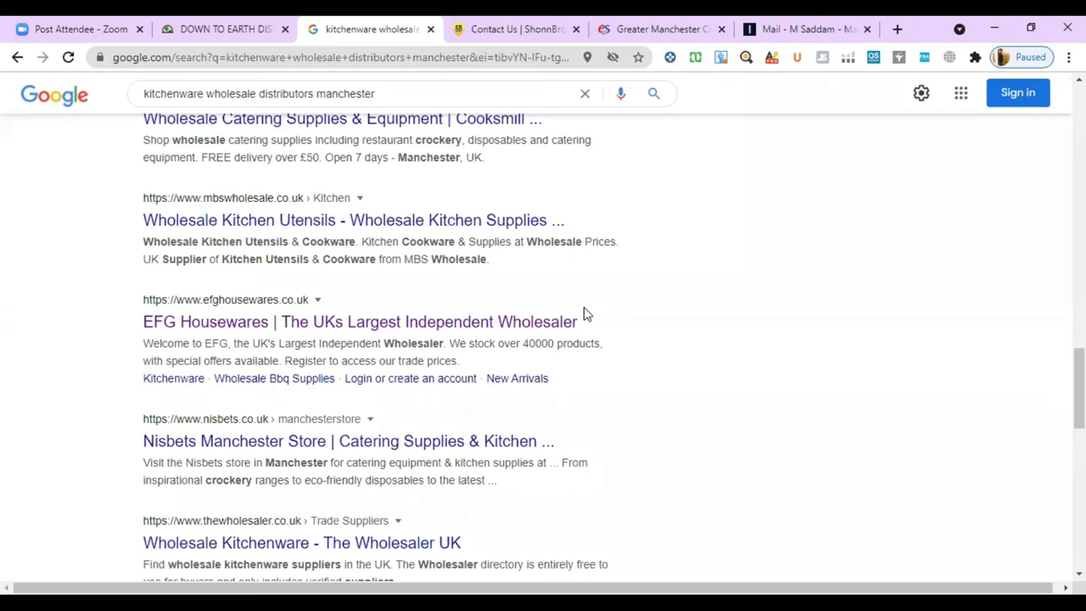
pyautogui.scroll(9, 567, 291)
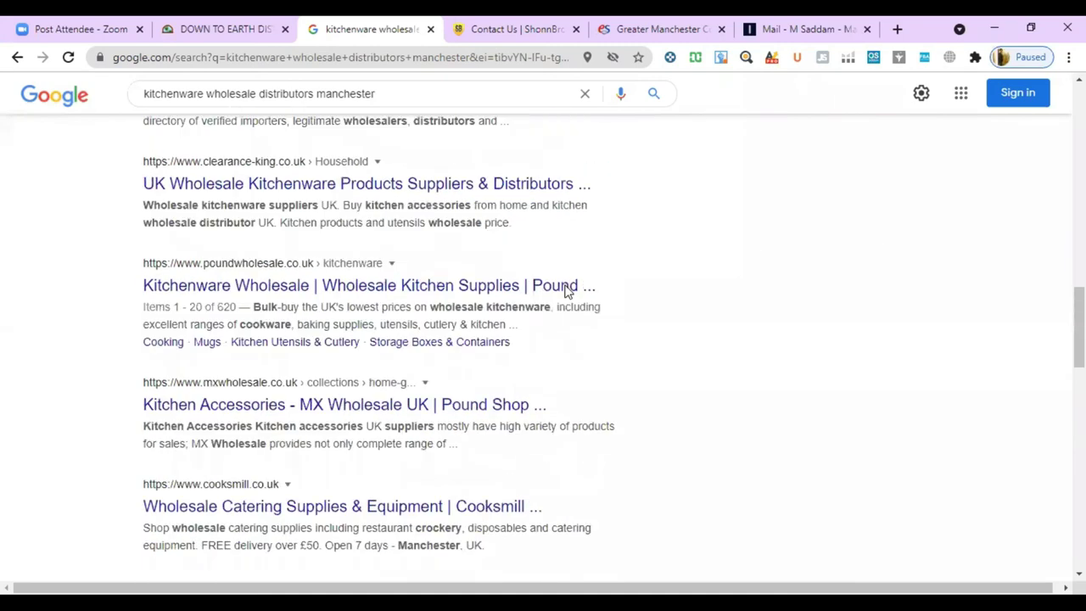
pyautogui.scroll(10, 567, 292)
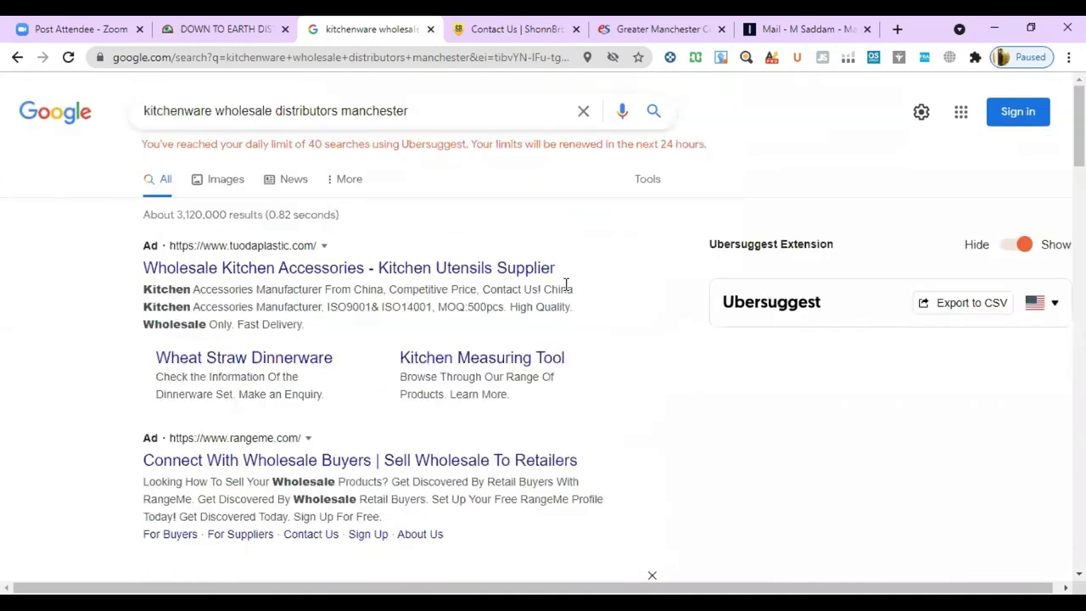